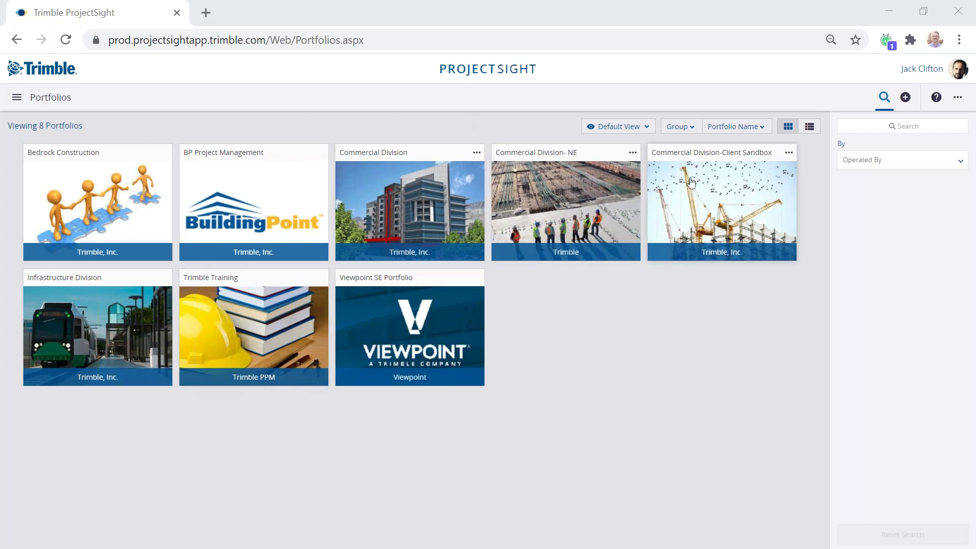
Step: Open the Commercial Division portfolio and view its projects as image tiles and again as a list
left_click(421, 198)
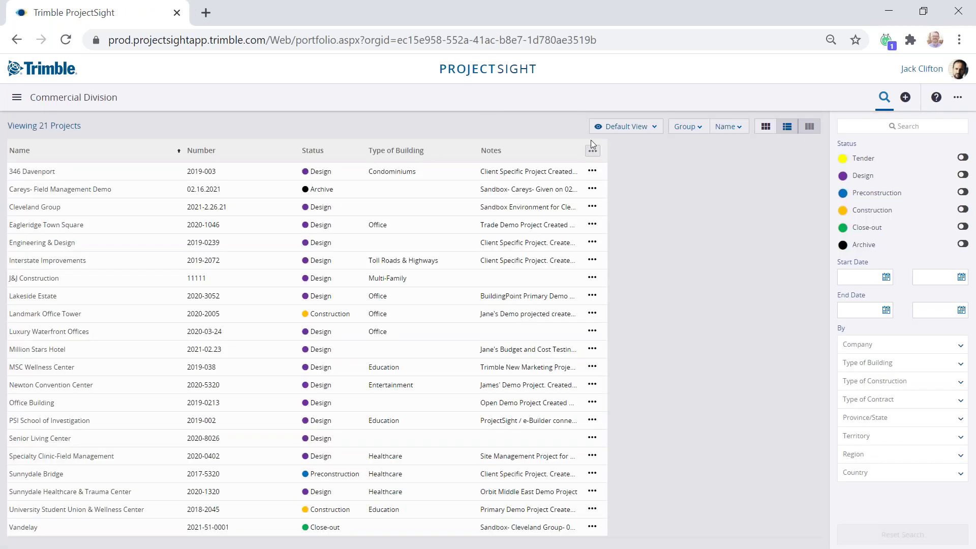
left_click(766, 127)
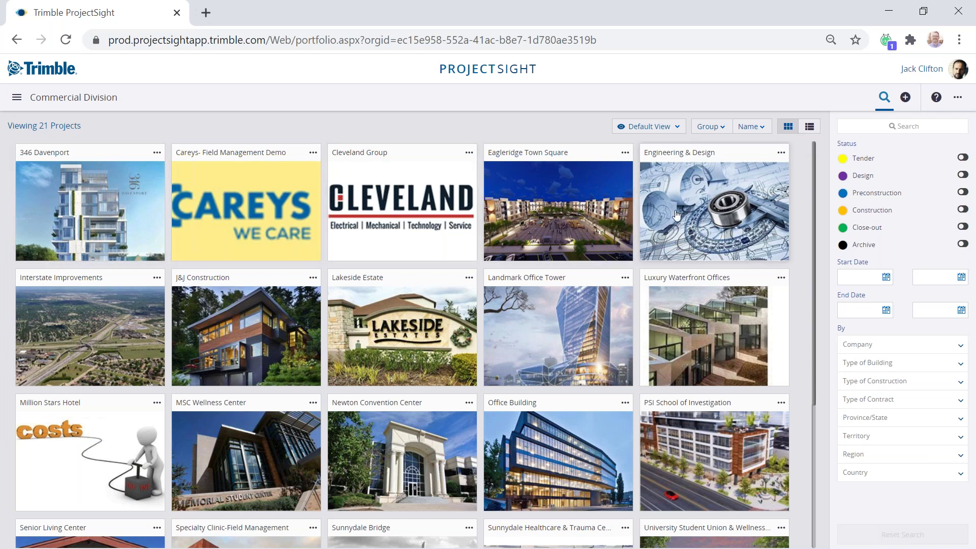
left_click(809, 127)
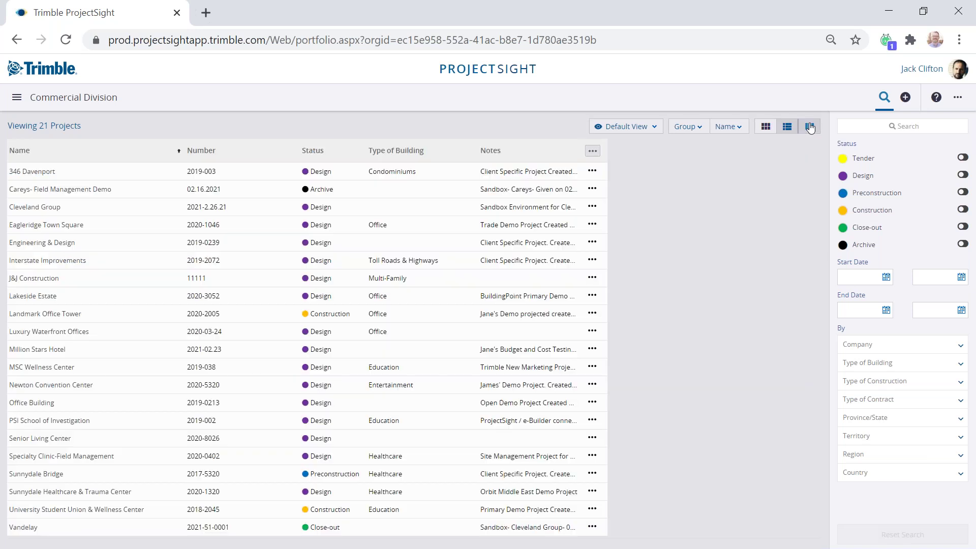
Step: Add the Company and Description columns to the project list and check which saved views are available
left_click(593, 152)
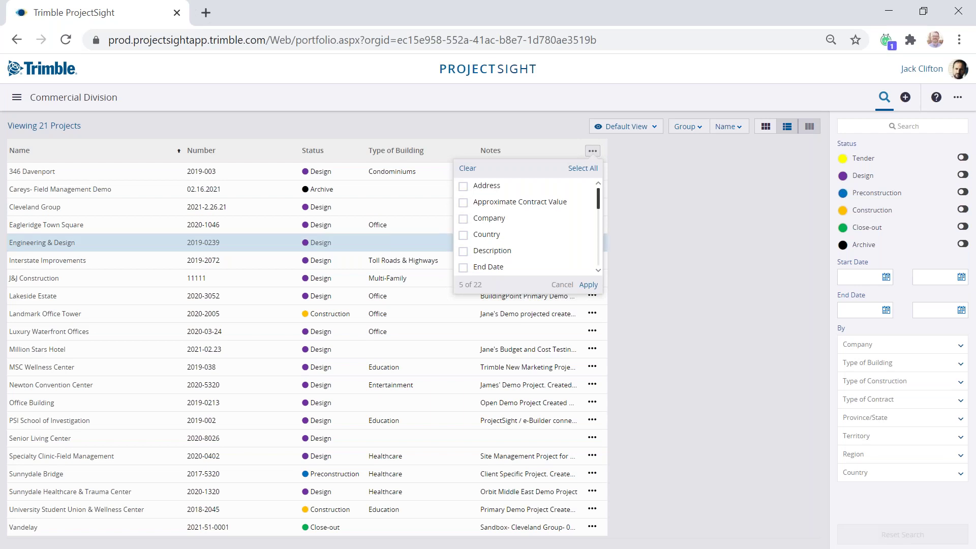
left_click(464, 219)
left_click(470, 252)
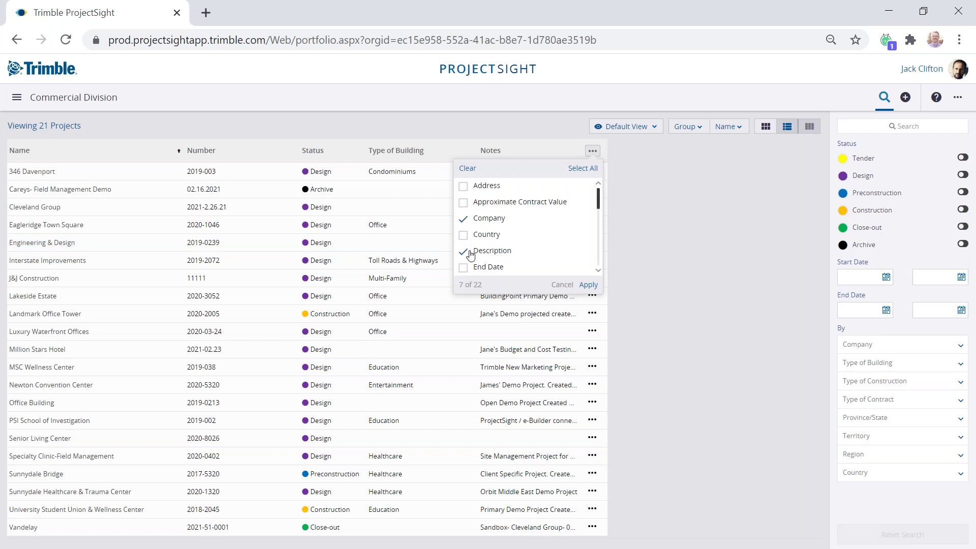
left_click(588, 284)
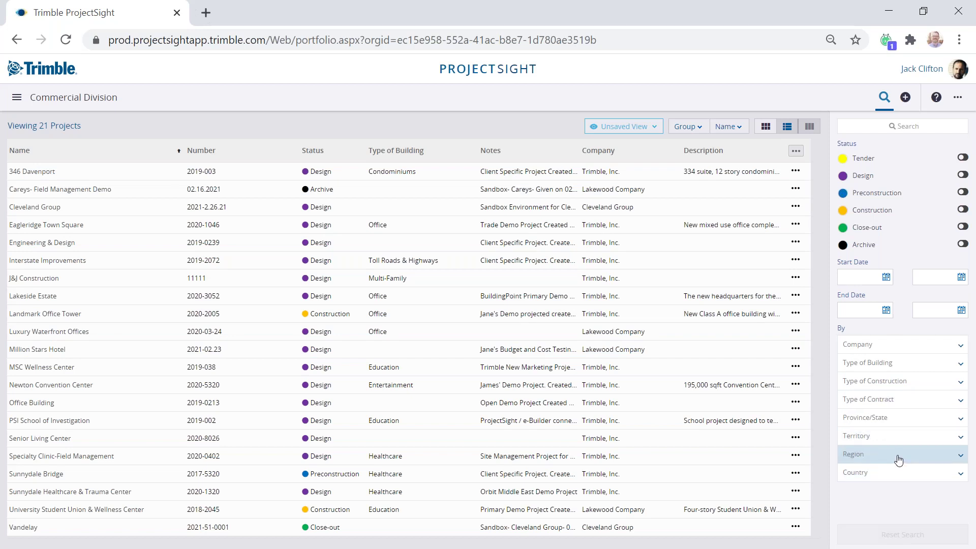
left_click(650, 130)
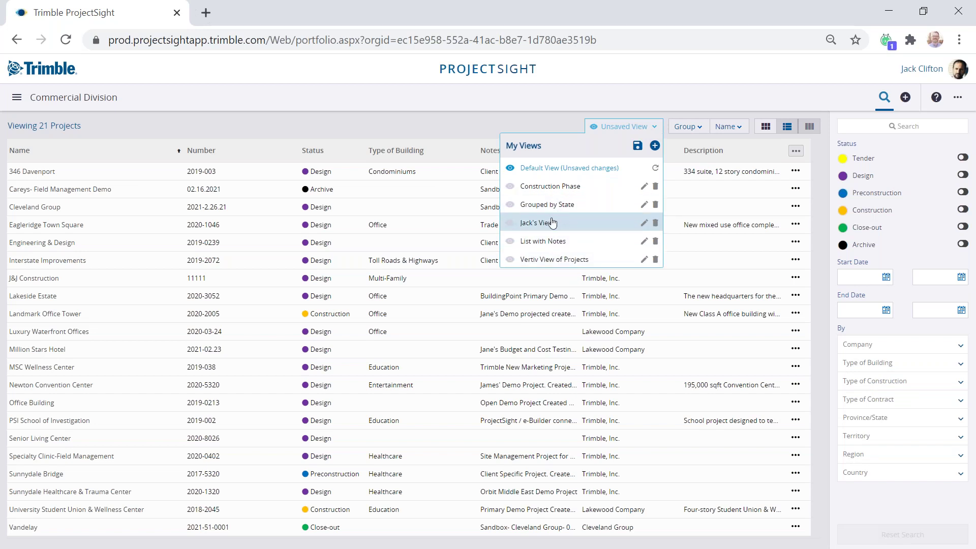
left_click(531, 117)
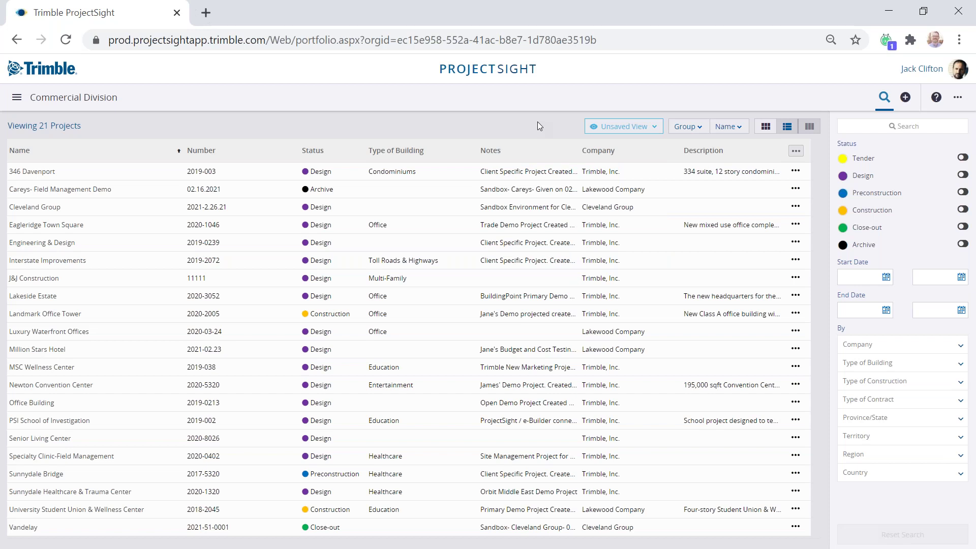
Step: Show the projects as tiles and open the University Student Union & Wellness Center project
left_click(766, 126)
scroll(368, 188, "down", 4)
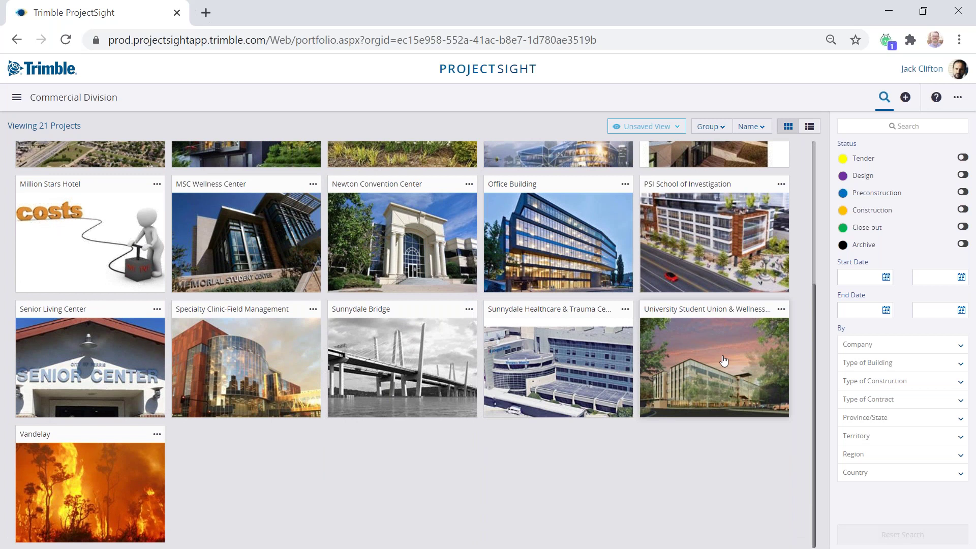
left_click(724, 360)
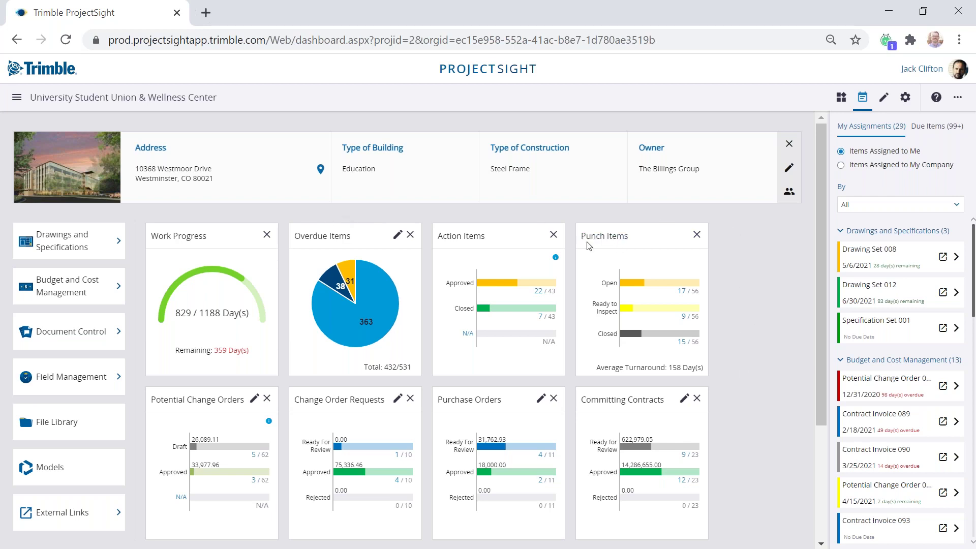
Step: Inspect the overdue punch items behind the Overdue Items chart, close their list and look over the remaining dashboard widgets
mouse_move(337, 320)
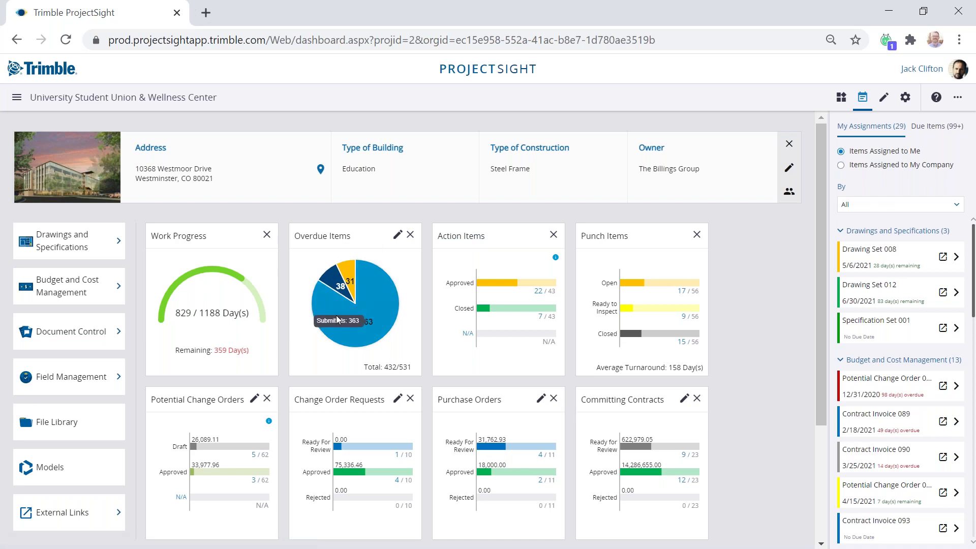
left_click(347, 272)
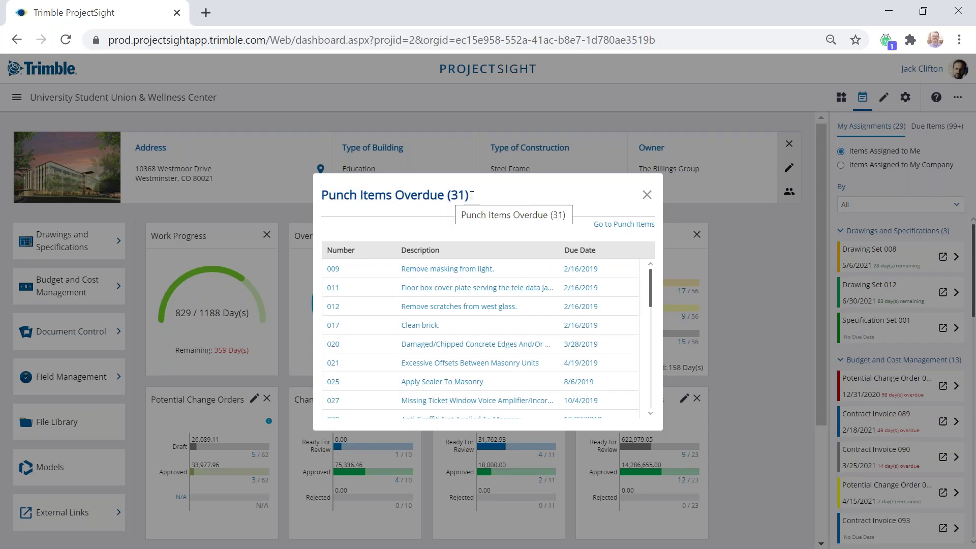
left_click(647, 196)
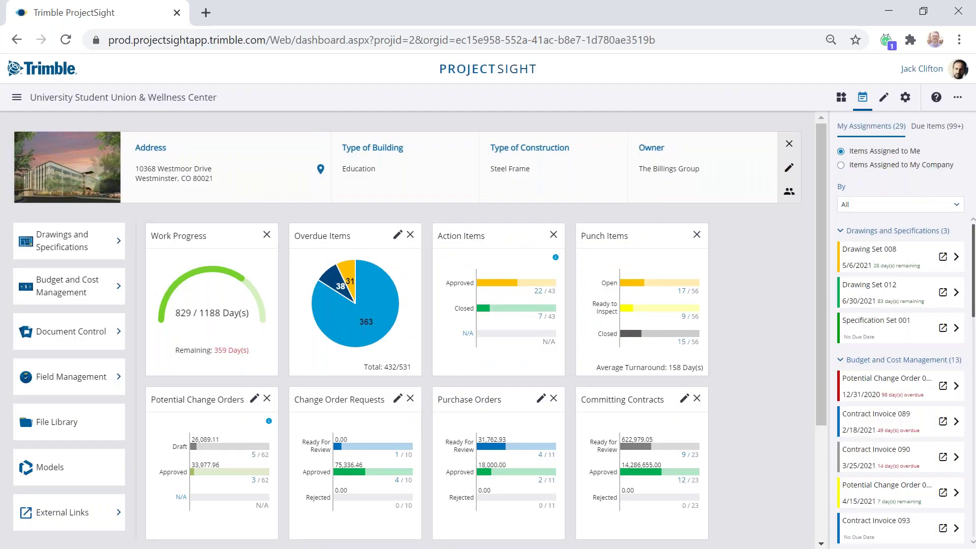
left_click(681, 343)
scroll(754, 257, "down", 2)
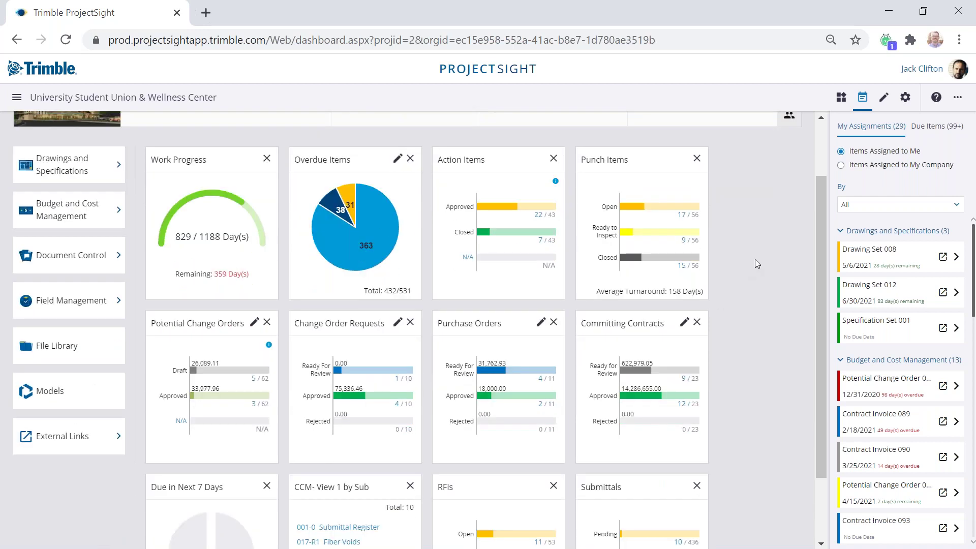
scroll(755, 259, "up", 2)
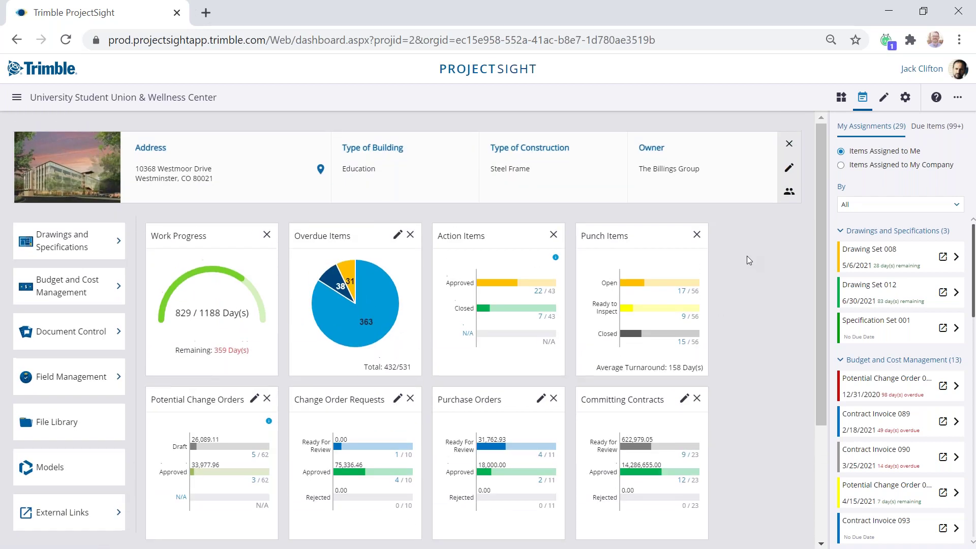
Step: Review the available widgets for organizing the dashboard and close the dialog without changing the layout
left_click(842, 98)
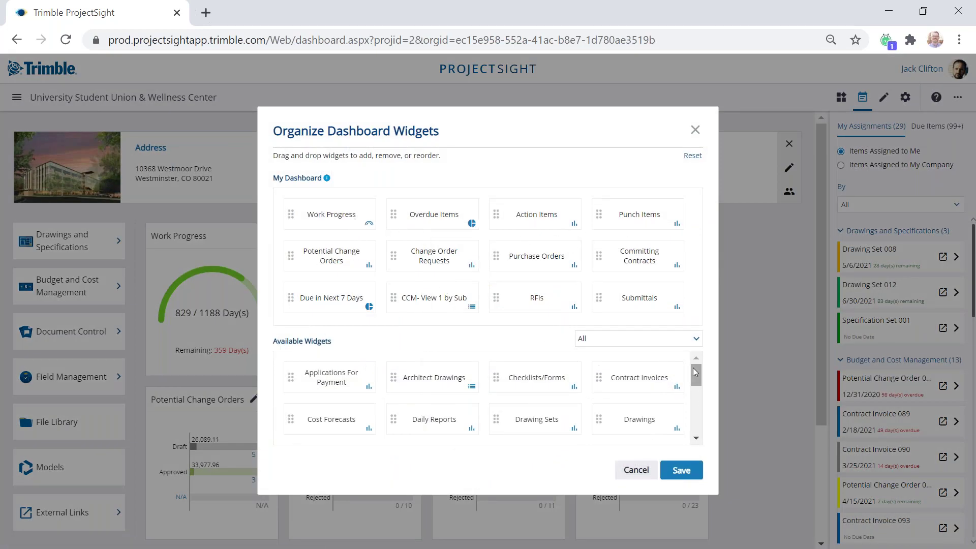
scroll(697, 377, "down", 1)
mouse_move(696, 377)
left_mouse_down()
mouse_move(696, 427)
mouse_move(694, 367)
left_mouse_up()
left_click(695, 131)
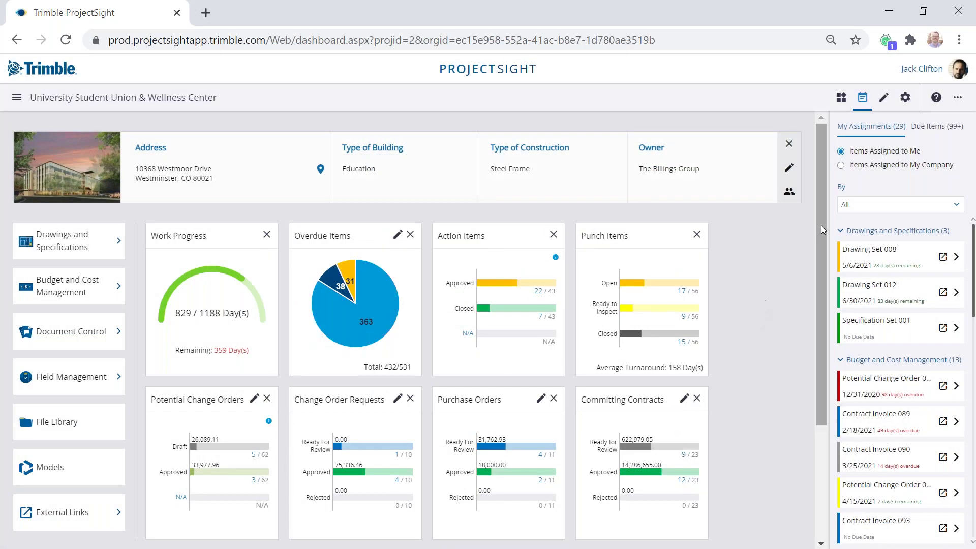
left_click_drag(822, 225, 824, 235)
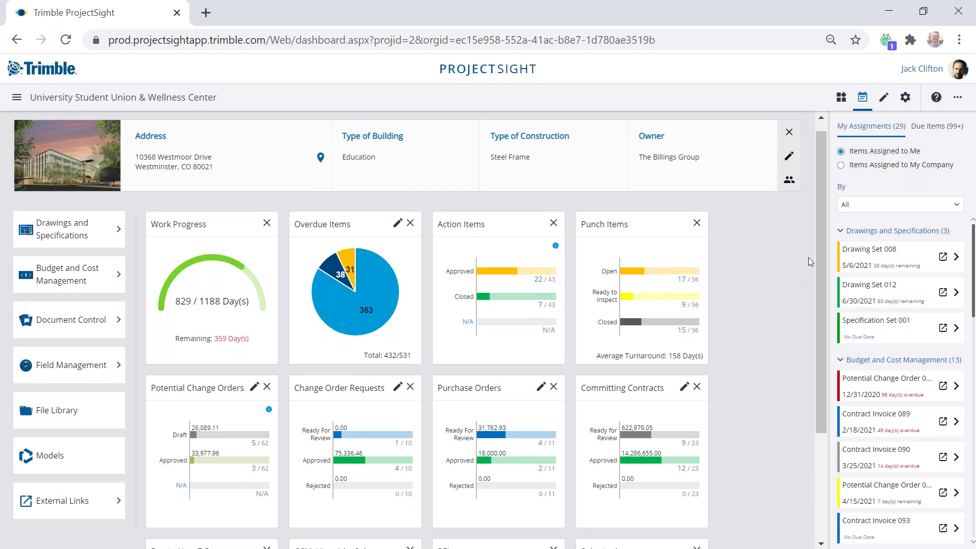
left_click_drag(819, 246, 819, 235)
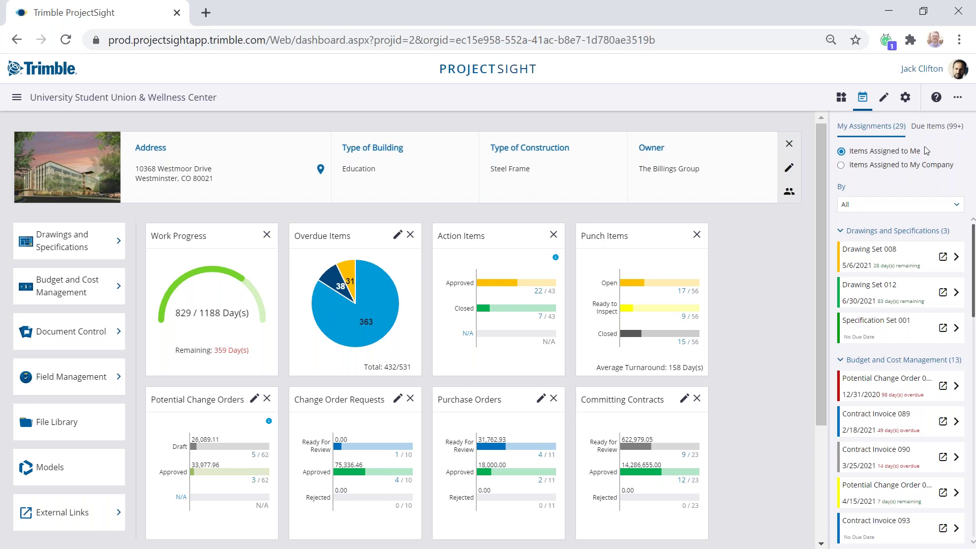
Step: Show the project's due items with the Overdue Items group collapsed, and hide the assignments pane
left_click(934, 127)
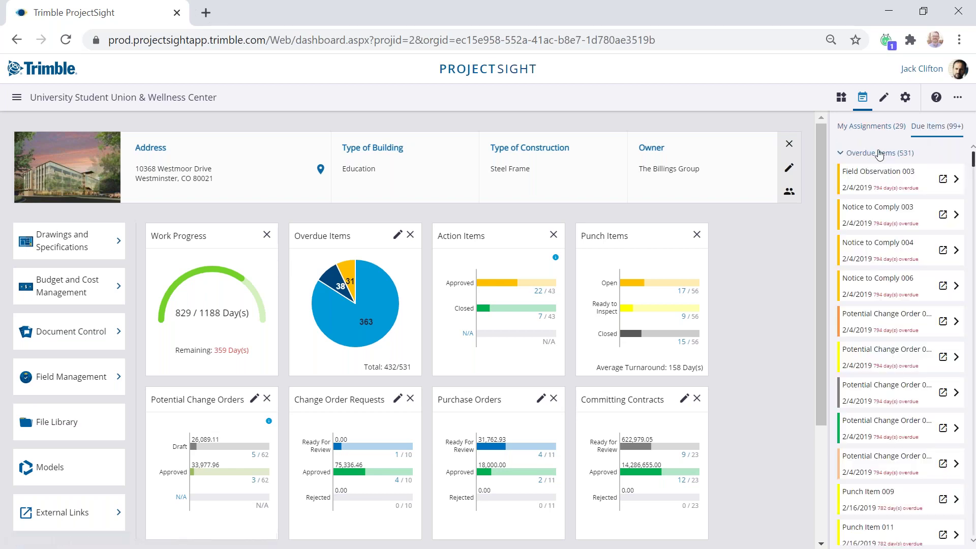
left_click(880, 154)
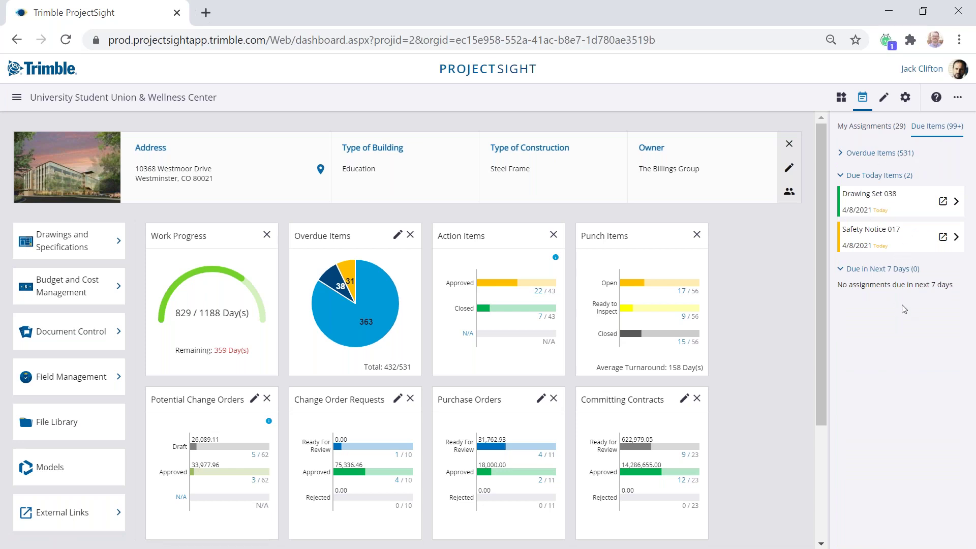
left_click(862, 97)
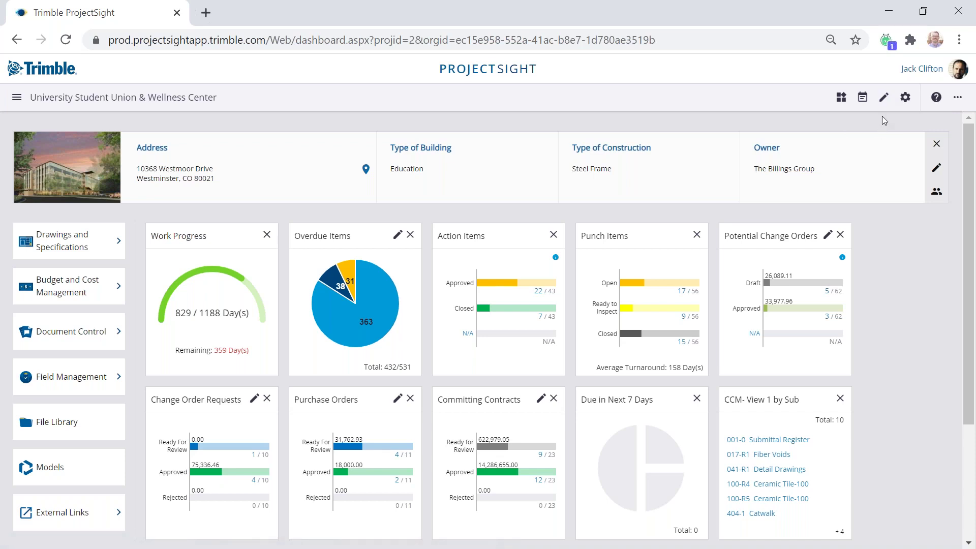
Step: Review the Users list in the project settings and return to the University Student Union & Wellness Center dashboard
left_click(905, 98)
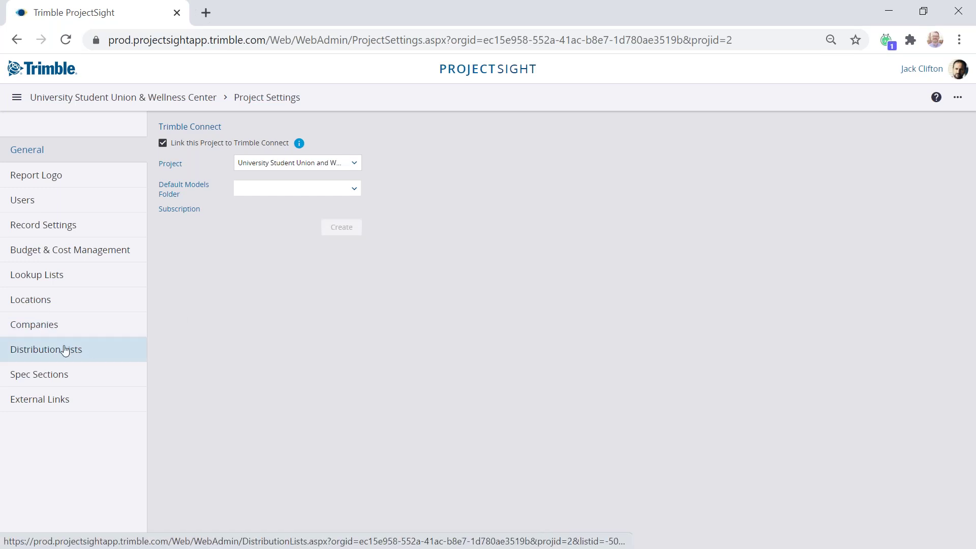
left_click(86, 203)
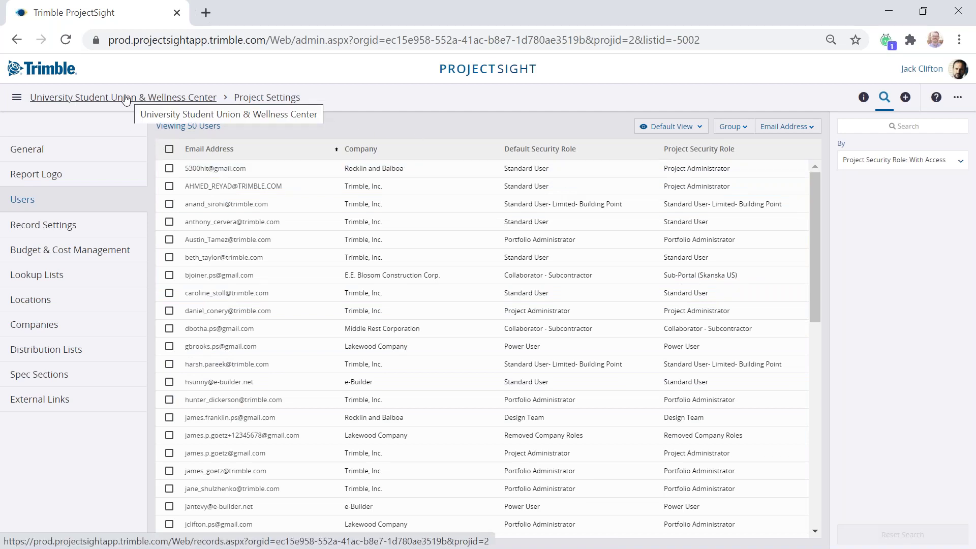
left_click(148, 97)
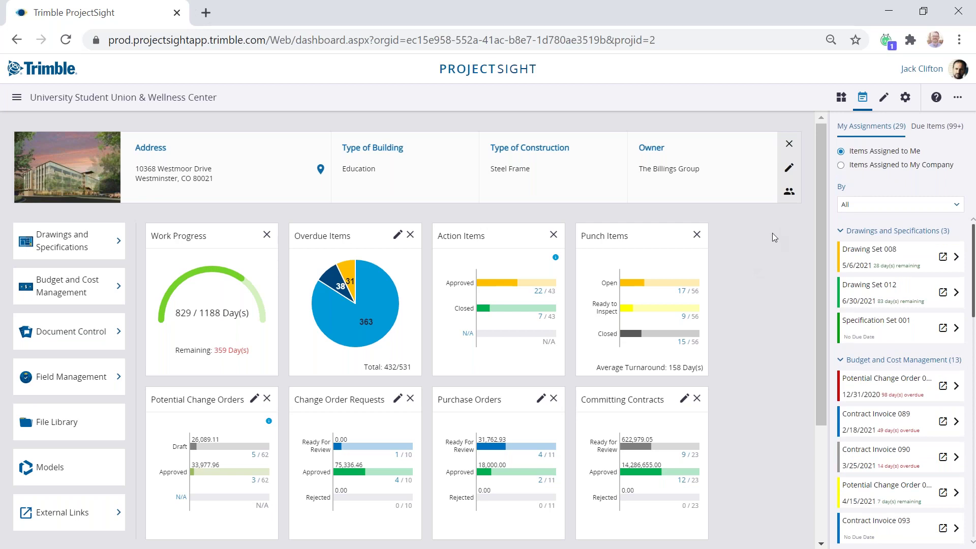
Step: Read the Creating projects section of the online help on Projects and close the help page
left_click(937, 99)
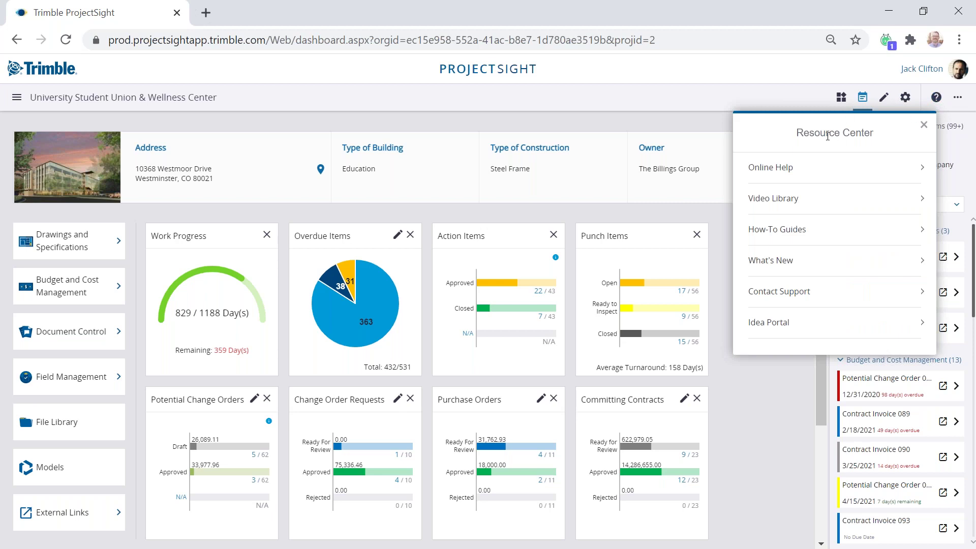
left_click(792, 169)
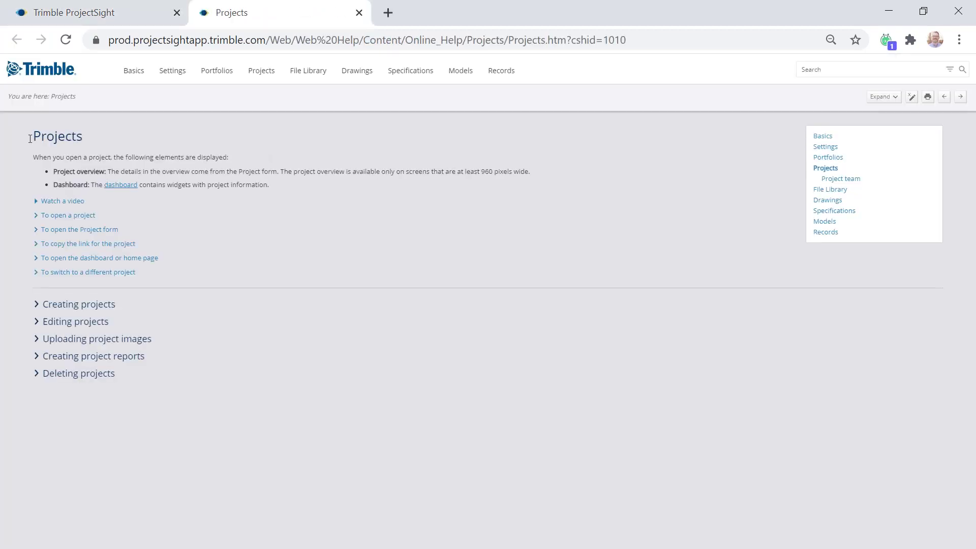
left_click_drag(34, 139, 90, 138)
left_click(99, 138)
left_click(37, 304)
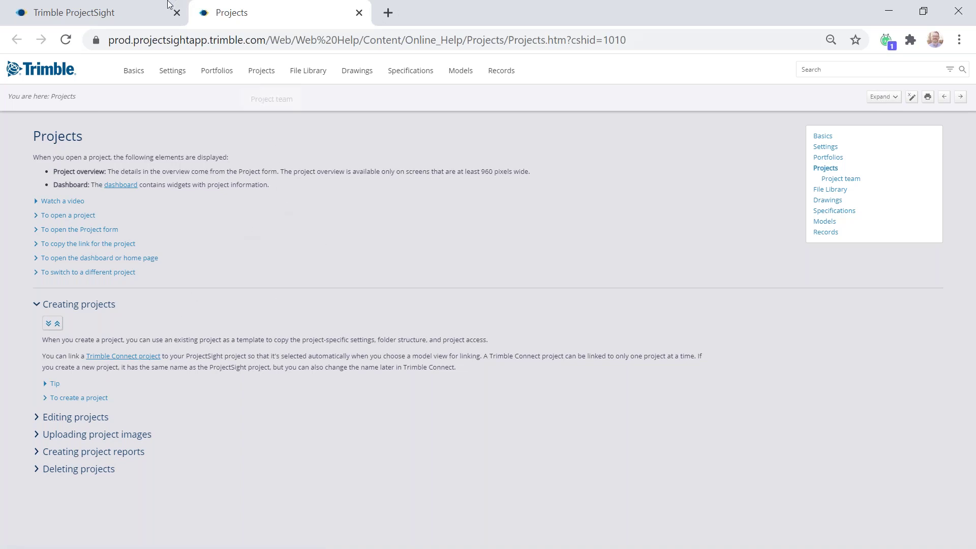
left_click(359, 12)
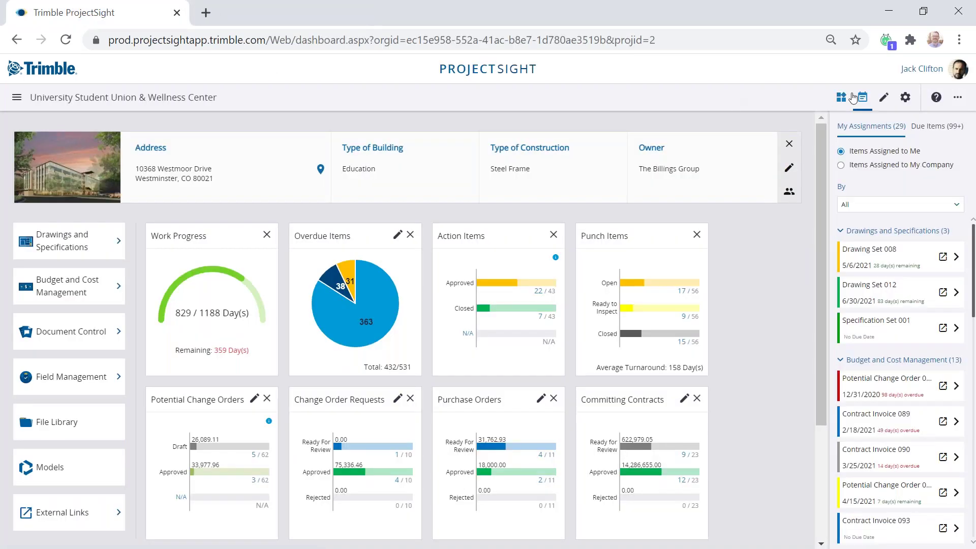
Step: Run the Project Dashboard how-to guide from the Resource Center and go through its tour to the end
left_click(936, 97)
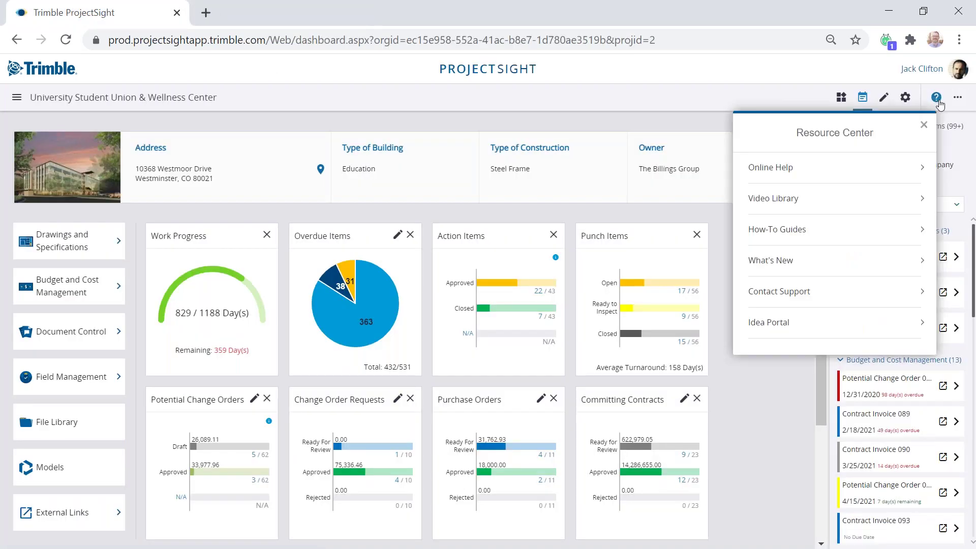
left_click(805, 229)
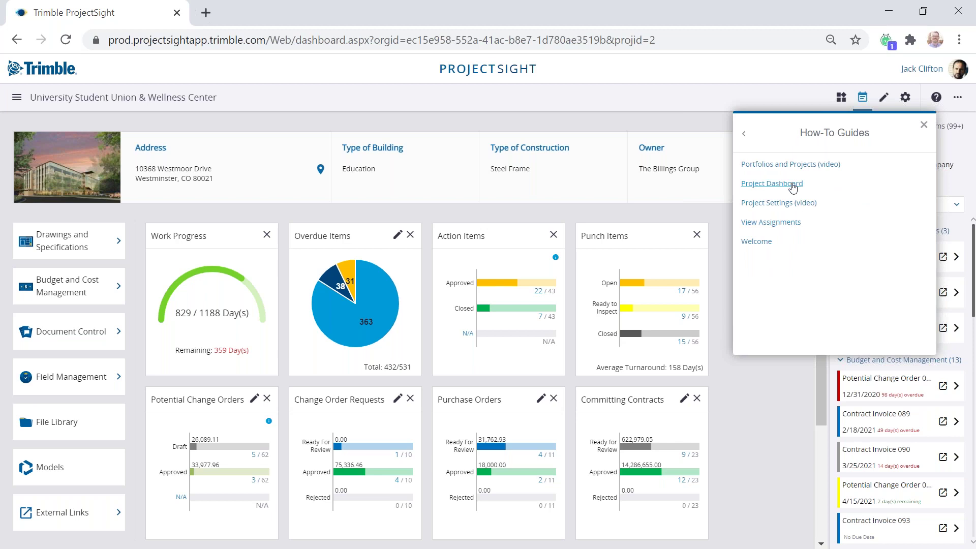
left_click(771, 183)
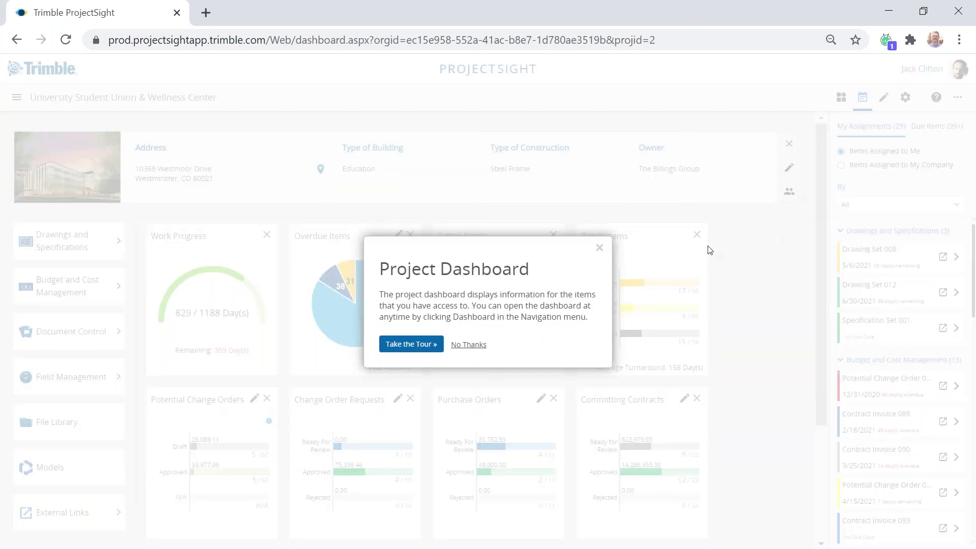
left_click(418, 346)
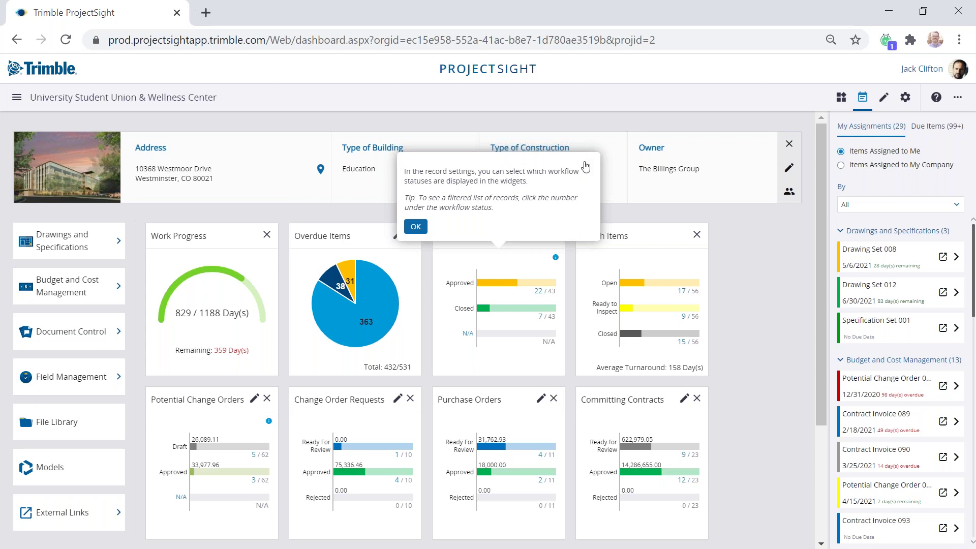
left_click(413, 227)
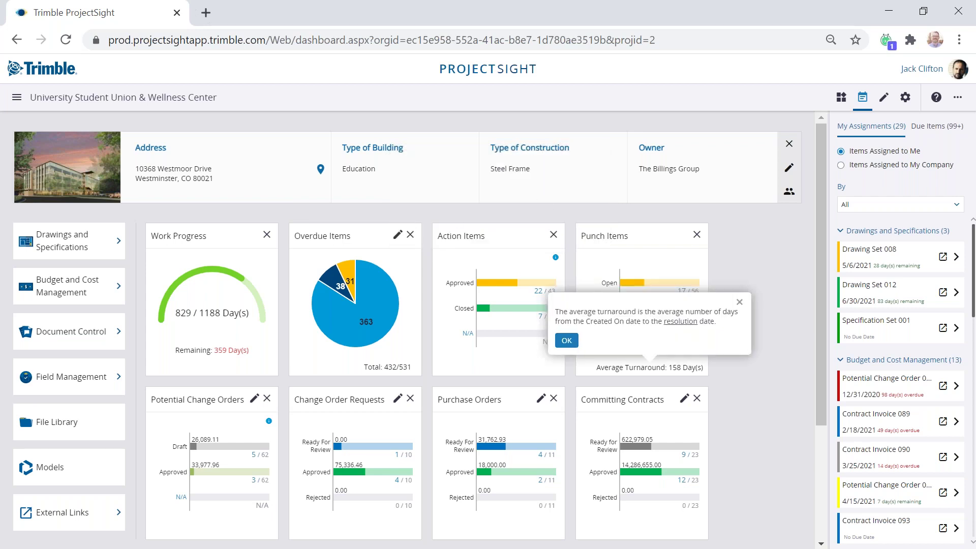
left_click(565, 340)
left_click(487, 258)
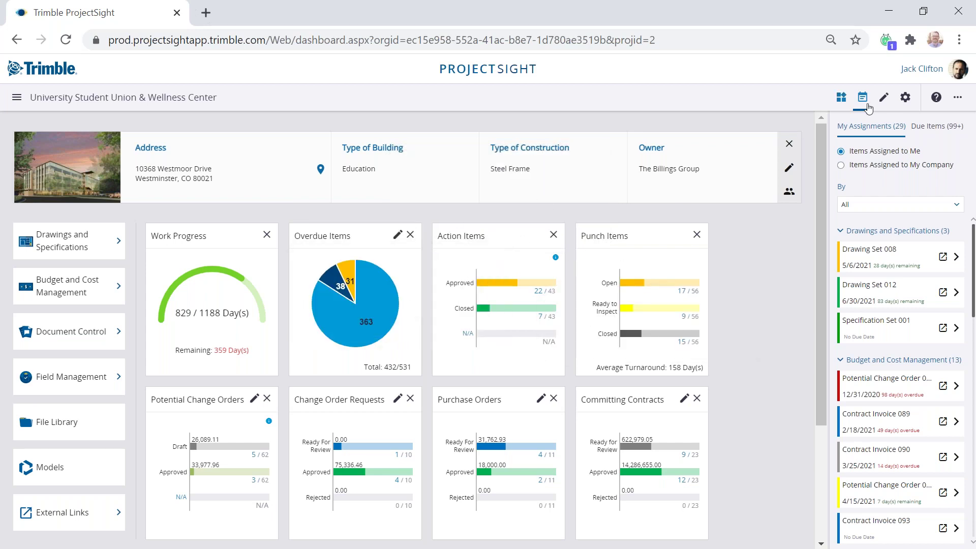
Step: Review the What's New release notes in the Resource Center and return to its main list
left_click(936, 98)
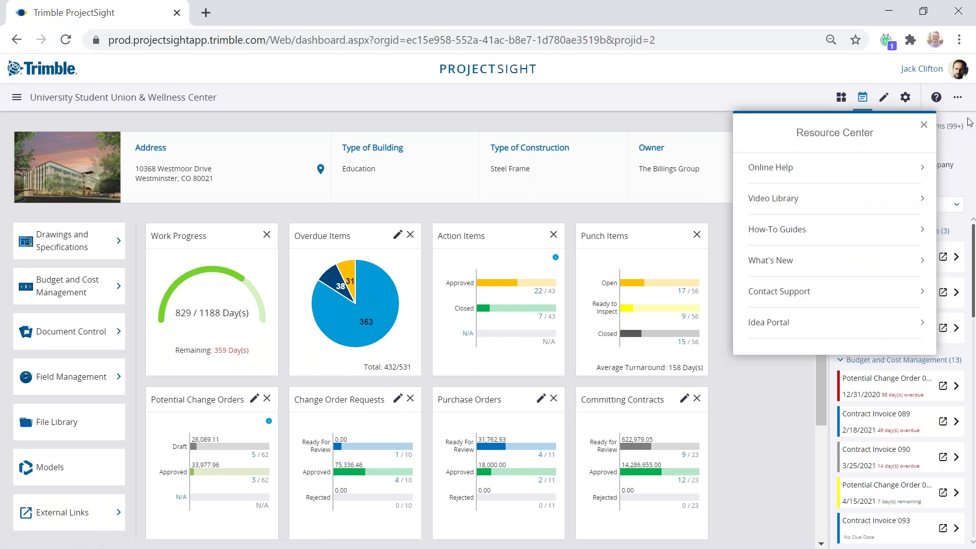
left_click(778, 264)
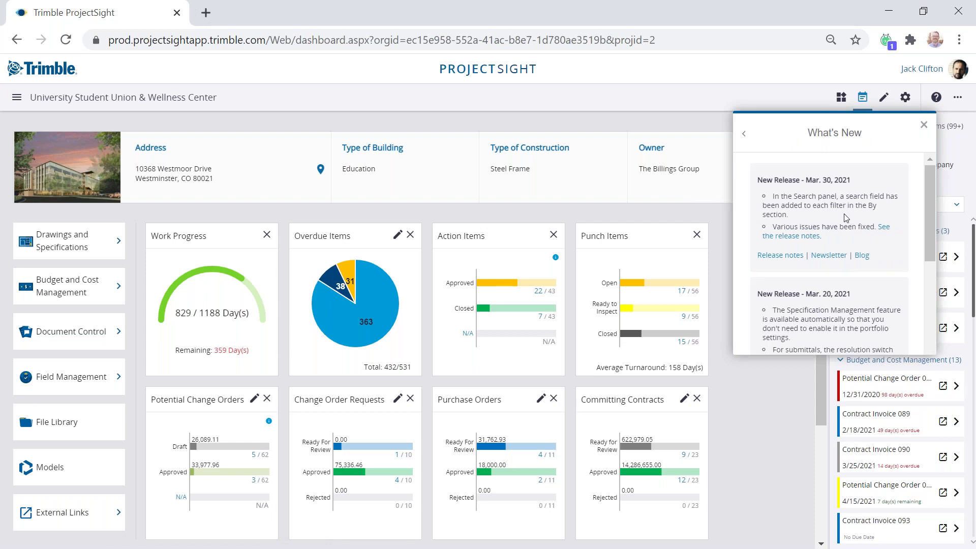
left_click(743, 134)
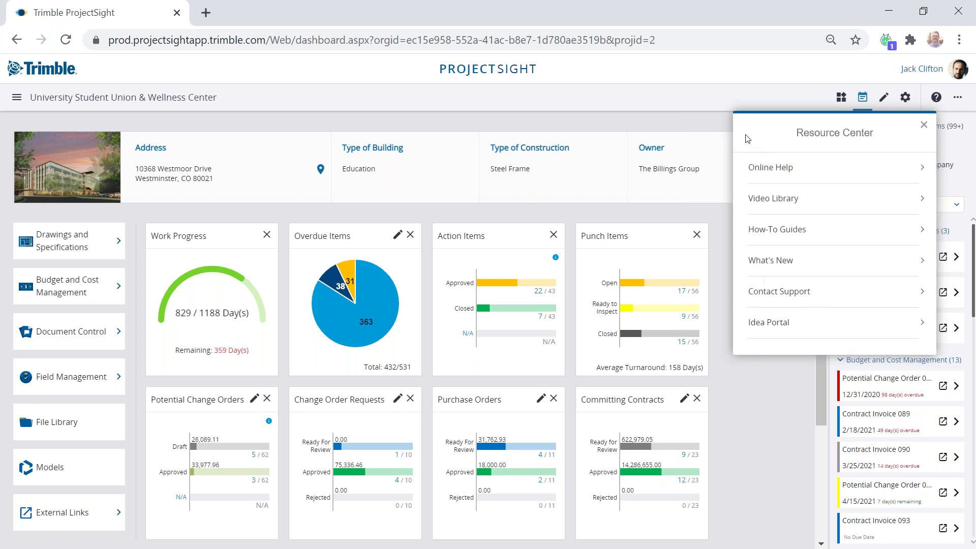
Step: Check the Contact Support options in the Resource Center, then view the ProjectSight Idea Portal and close it
left_click(794, 294)
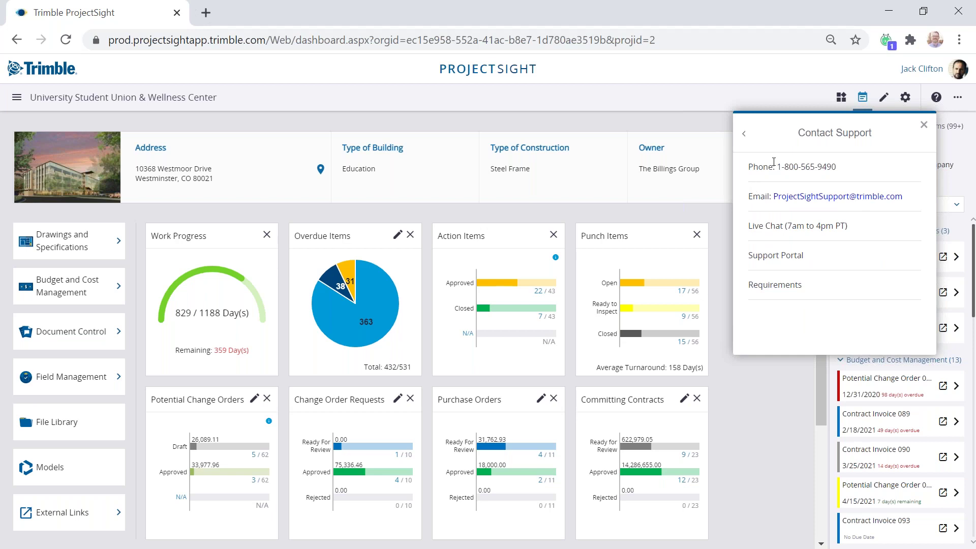
left_click(745, 134)
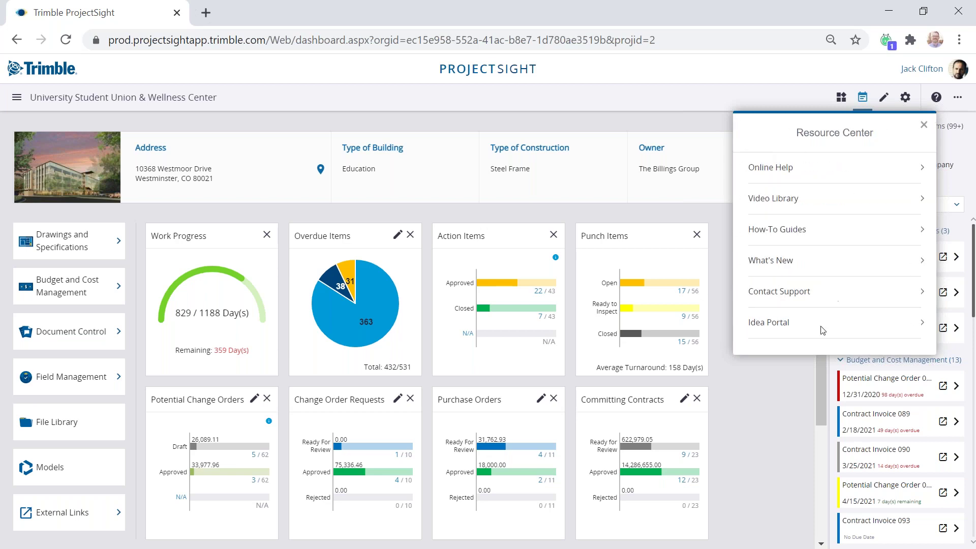
left_click(789, 323)
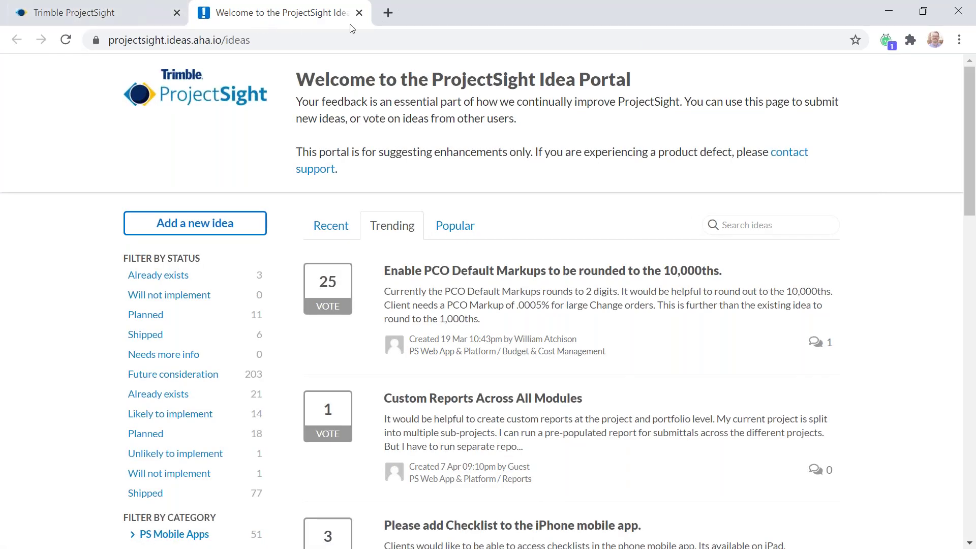
left_click(359, 13)
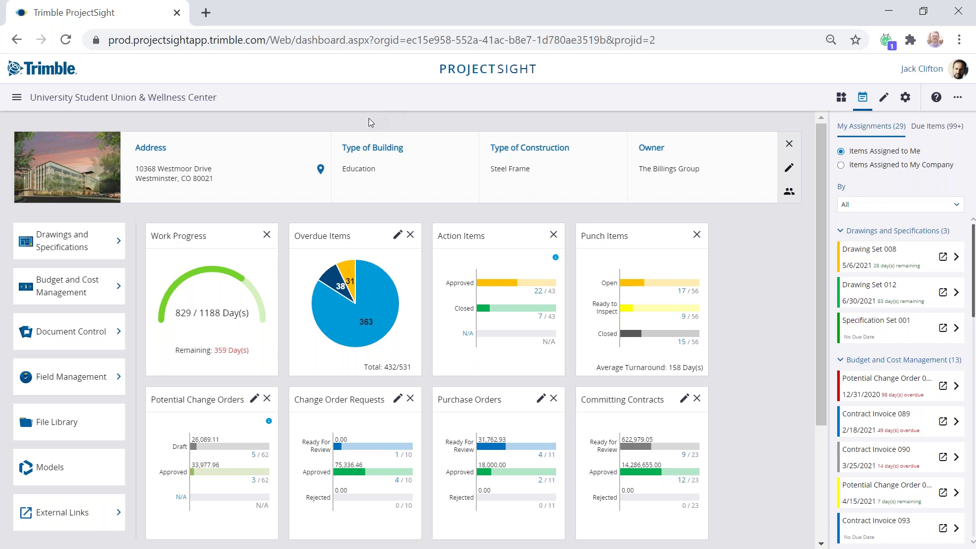
Step: Examine the dashboard's module shortcuts, from Drawings and Specifications, Budget and Cost Management and Document Control through to External Links
scroll(368, 118, "down", 2)
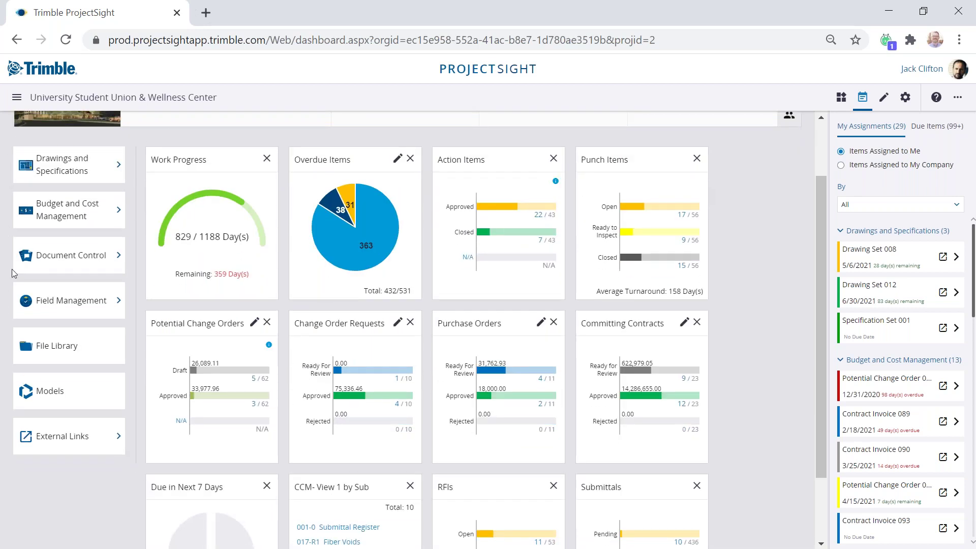
left_click(116, 167)
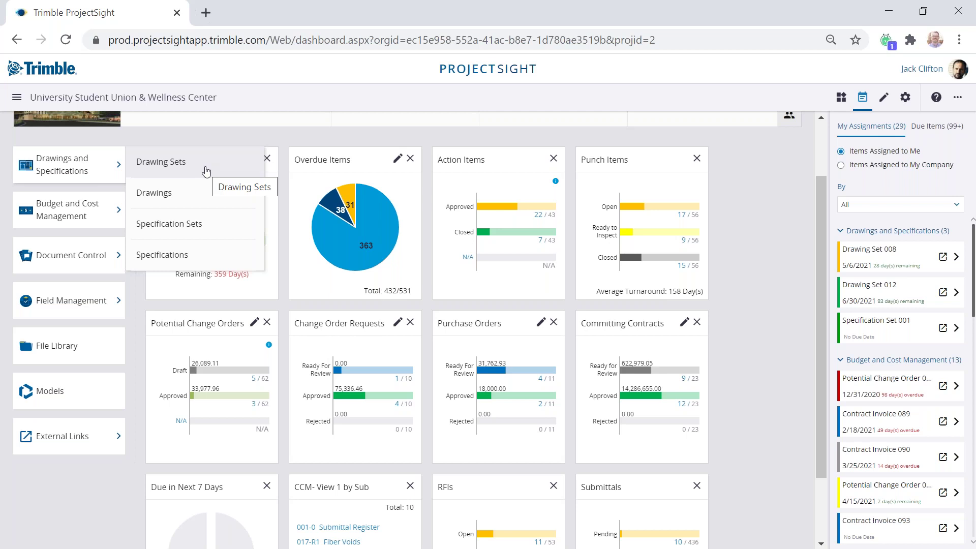
left_click(182, 232)
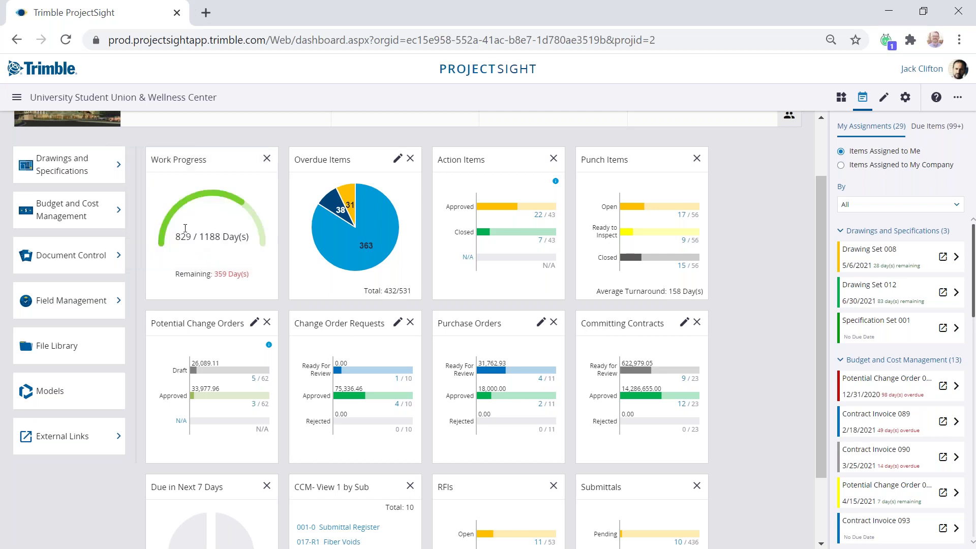
left_click(116, 164)
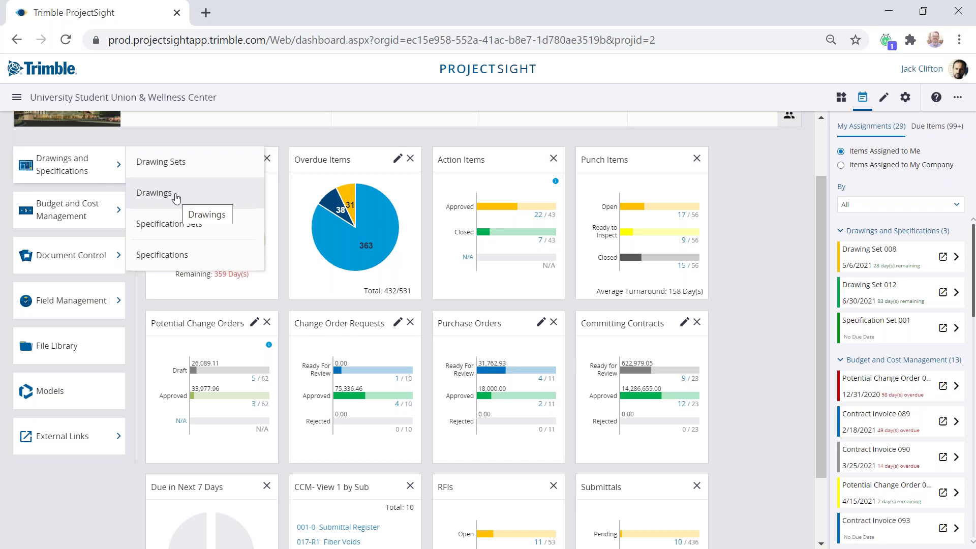
mouse_move(115, 210)
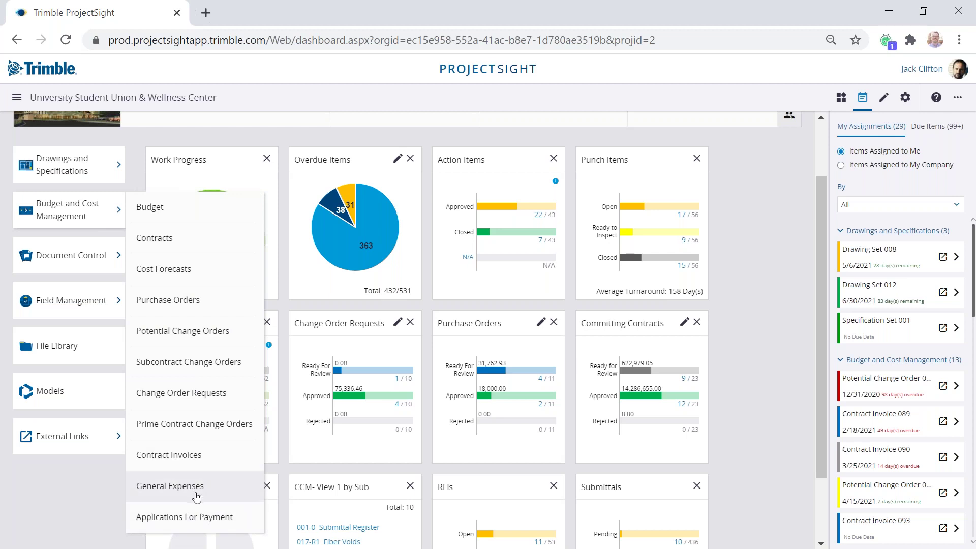
mouse_move(96, 267)
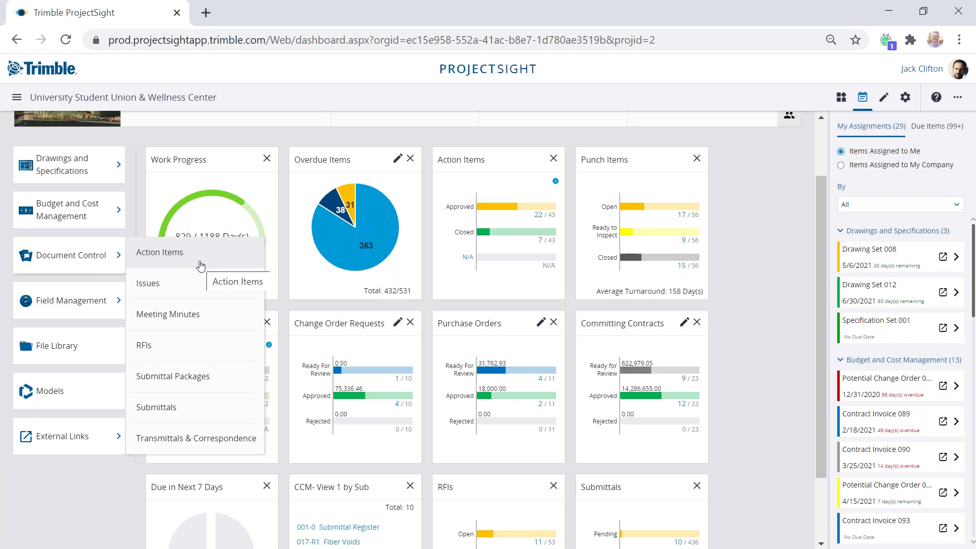
mouse_move(123, 301)
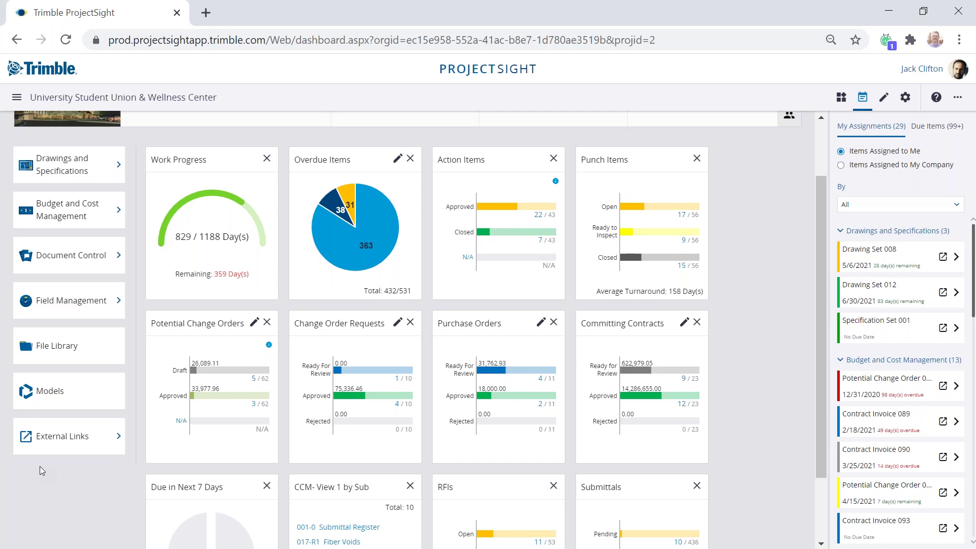
left_click(116, 451)
scroll(761, 255, "up", 2)
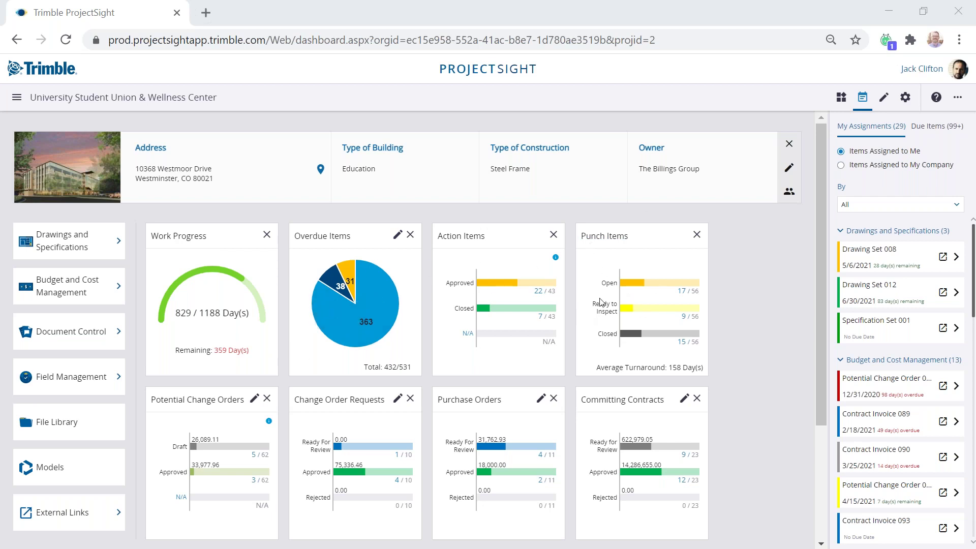
Step: Look over the current and available dashboard widgets in the widget organizer and close it without saving
left_click(845, 96)
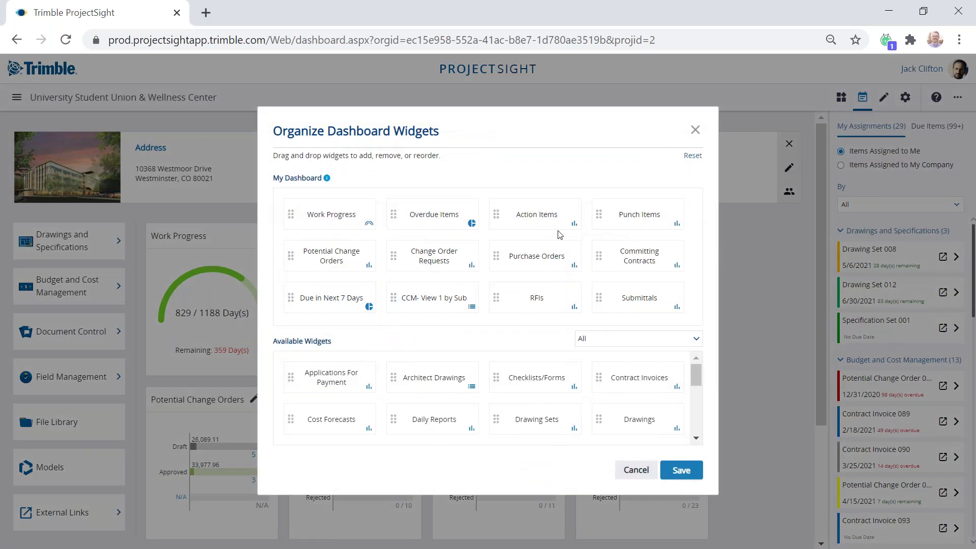
left_click(696, 131)
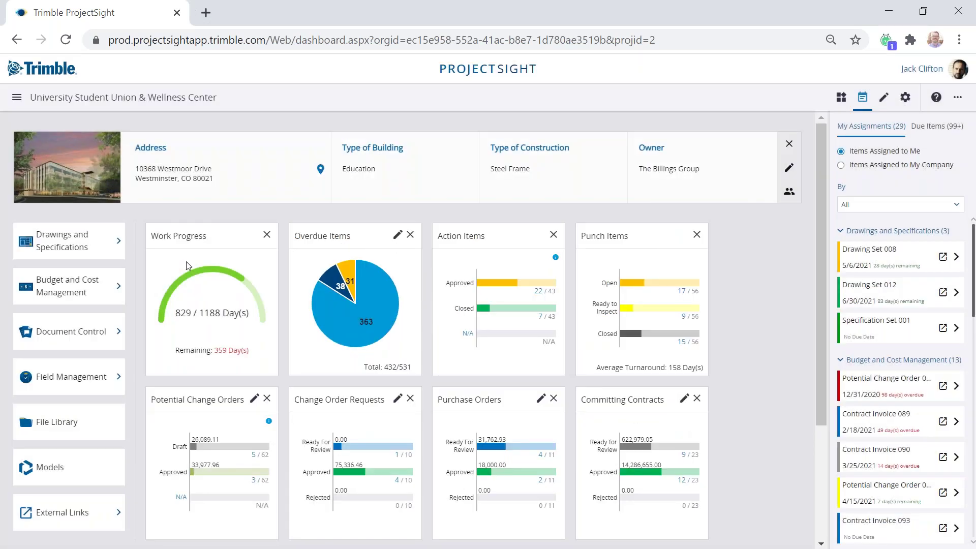
Step: Go to the project's Drawings list under Drawings and Specifications and check its saved views, keeping Architect Drawings
left_click(17, 97)
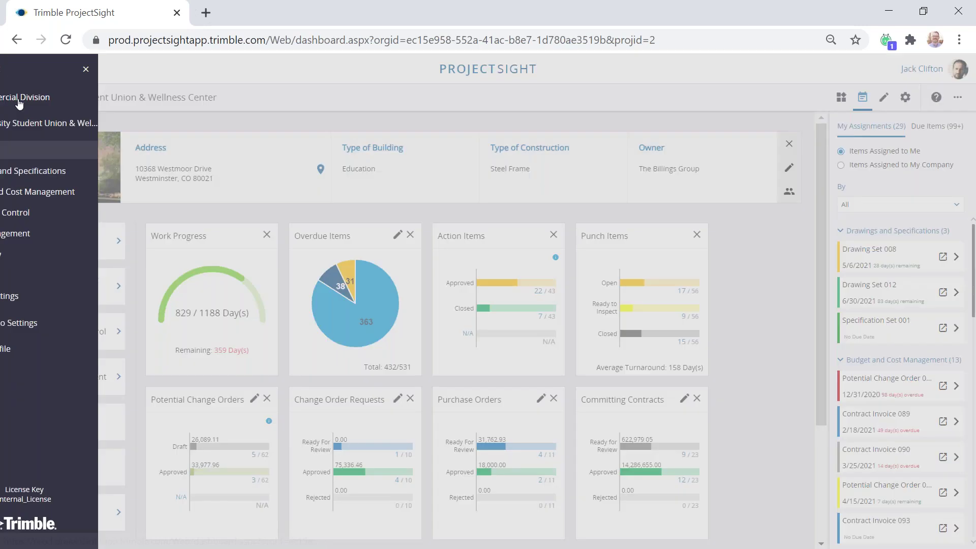
left_click(56, 171)
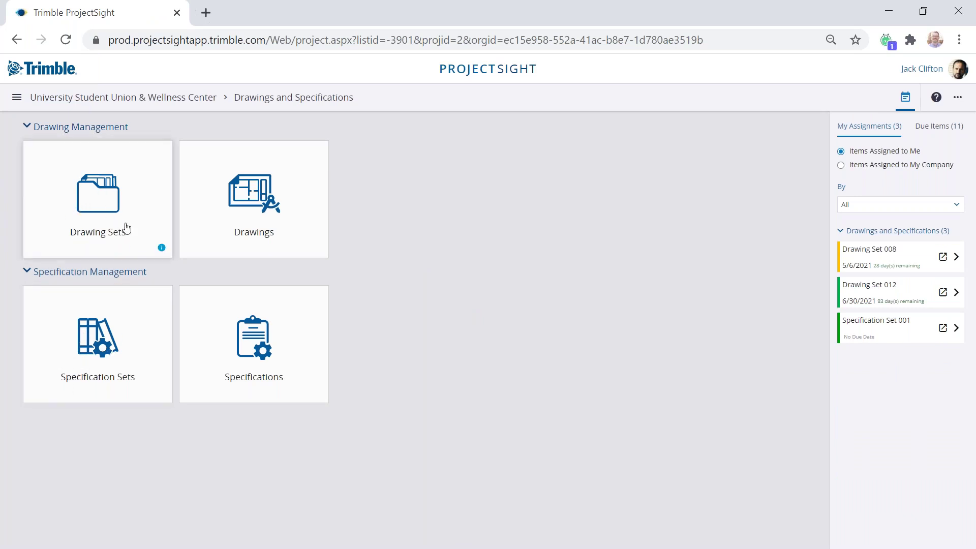
left_click(245, 186)
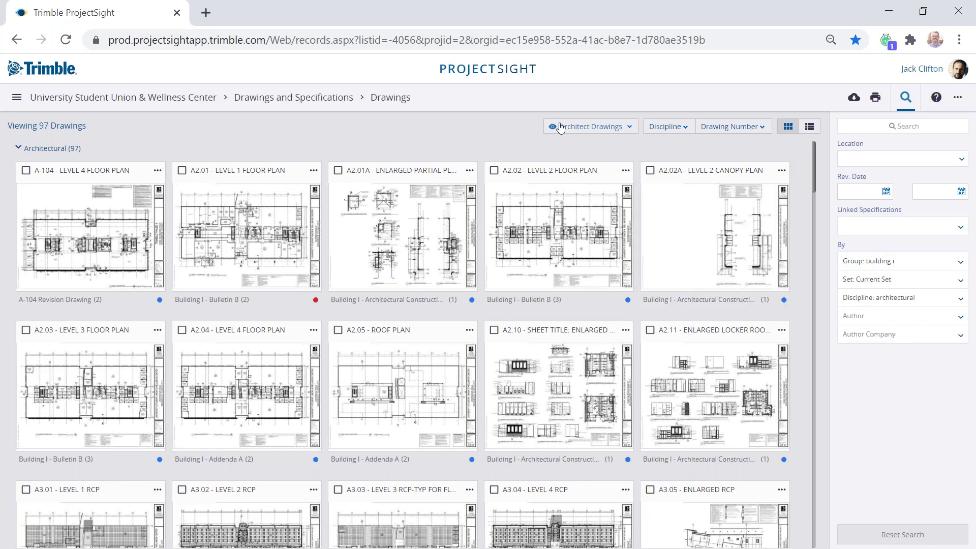
left_click(629, 128)
left_click(629, 128)
Step: Turn on As Builts in the drawings download options, try its linked records, hyperlinks and files choices, and cancel the download
left_click(854, 99)
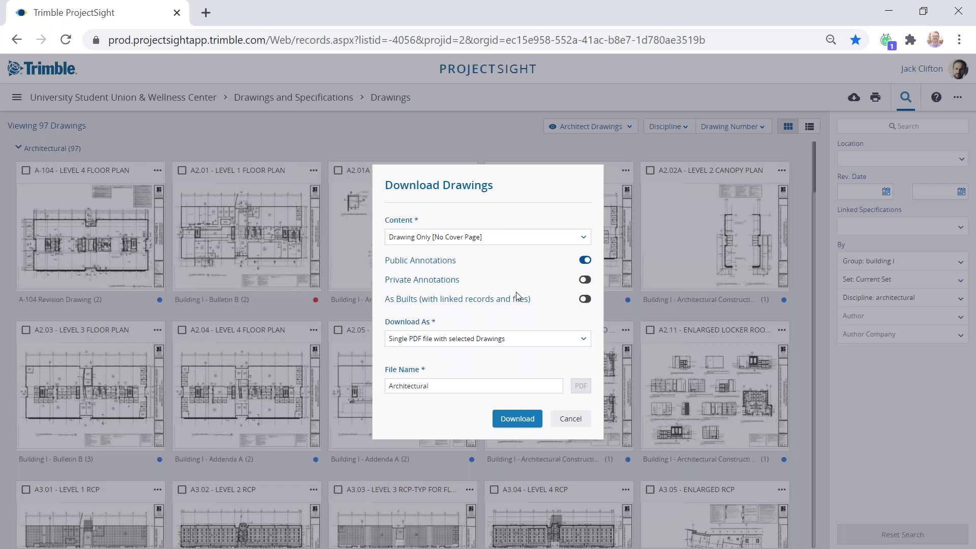
left_click(585, 300)
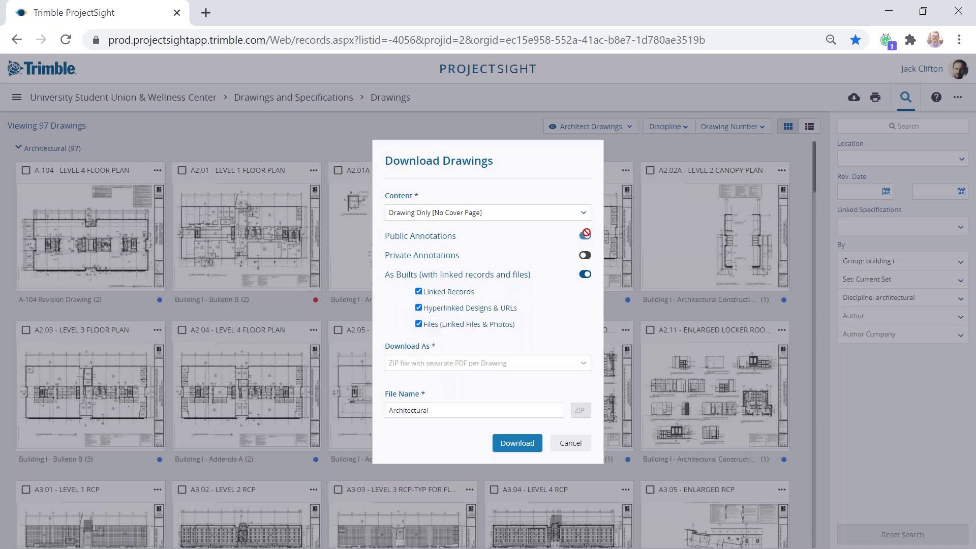
left_click(419, 292)
left_click(418, 308)
left_click(419, 324)
left_click(571, 442)
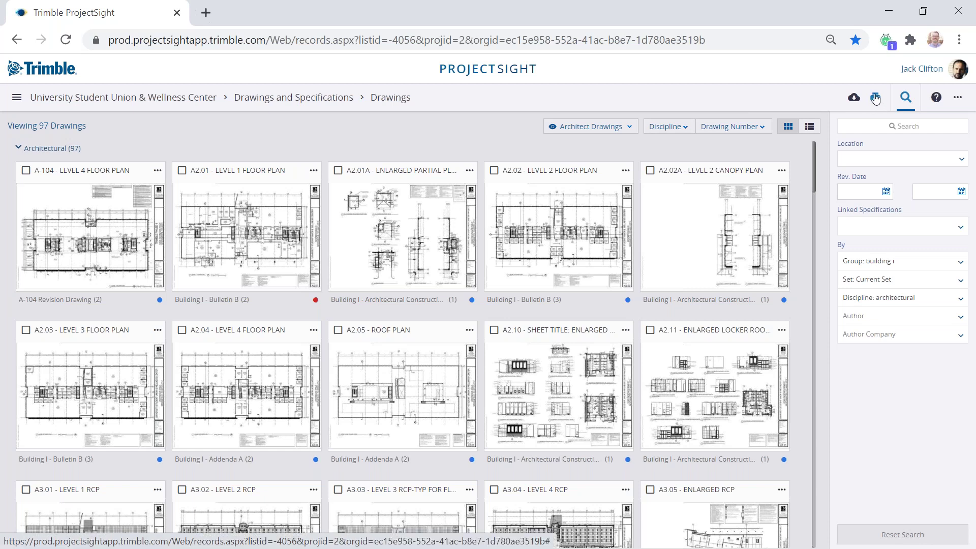
Step: Review the report choices and output options for printing the drawings list and close the report dialog
left_click(875, 99)
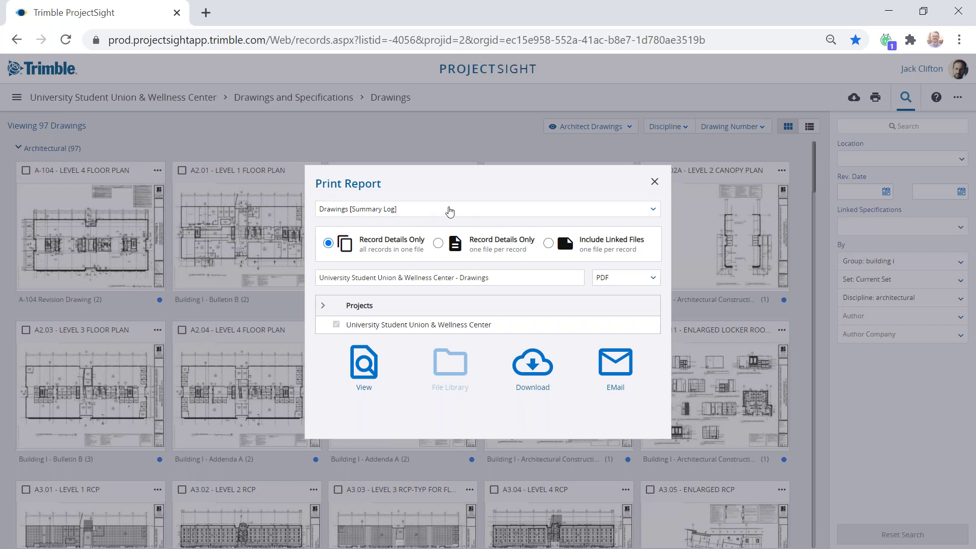
left_click(448, 210)
left_click(462, 185)
left_click(654, 183)
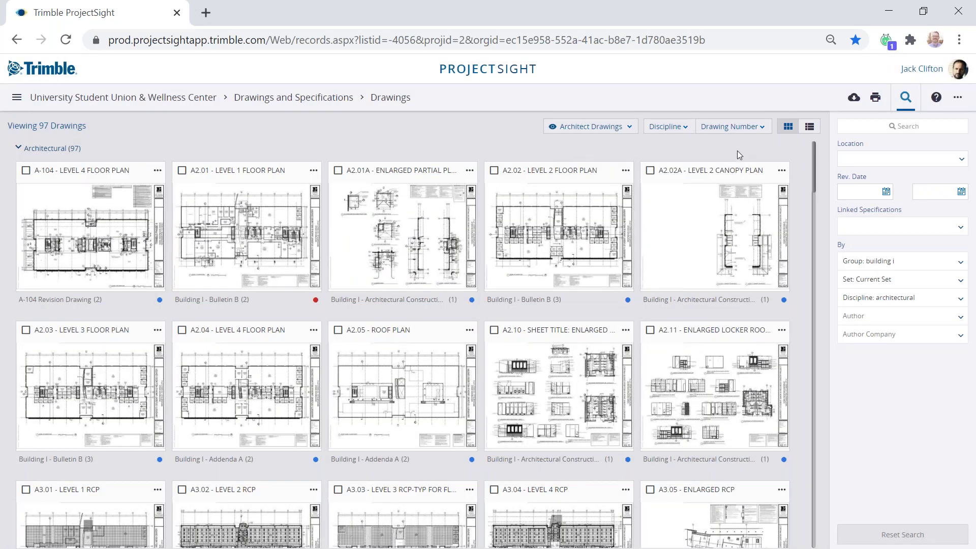
Step: Open the A2.01 - Level 1 Floor Plan drawing and look over its annotation filters
left_click(248, 213)
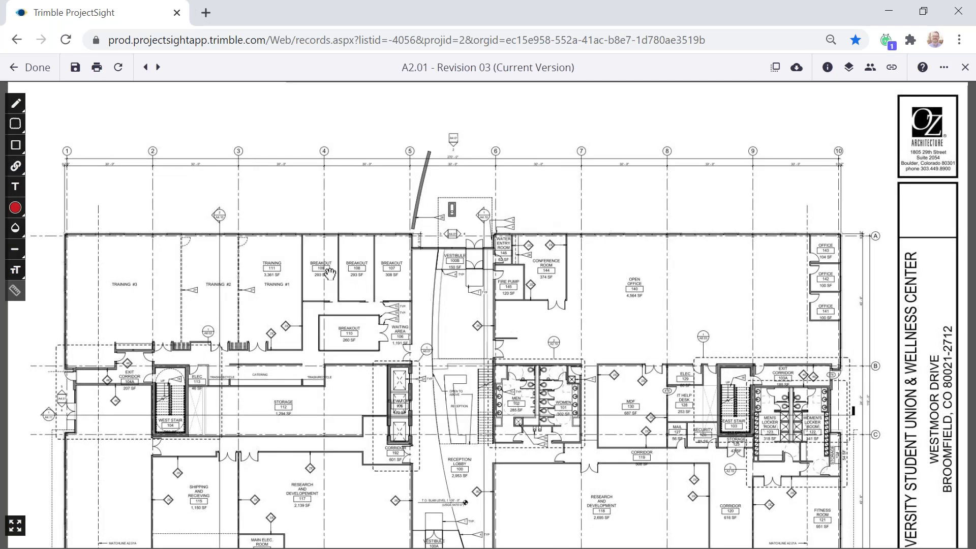
left_click(848, 68)
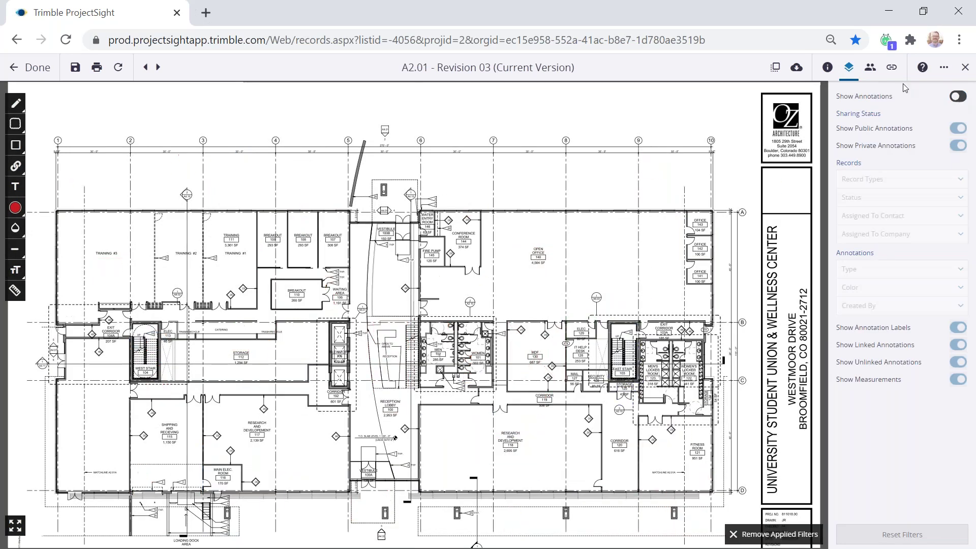
left_click(848, 67)
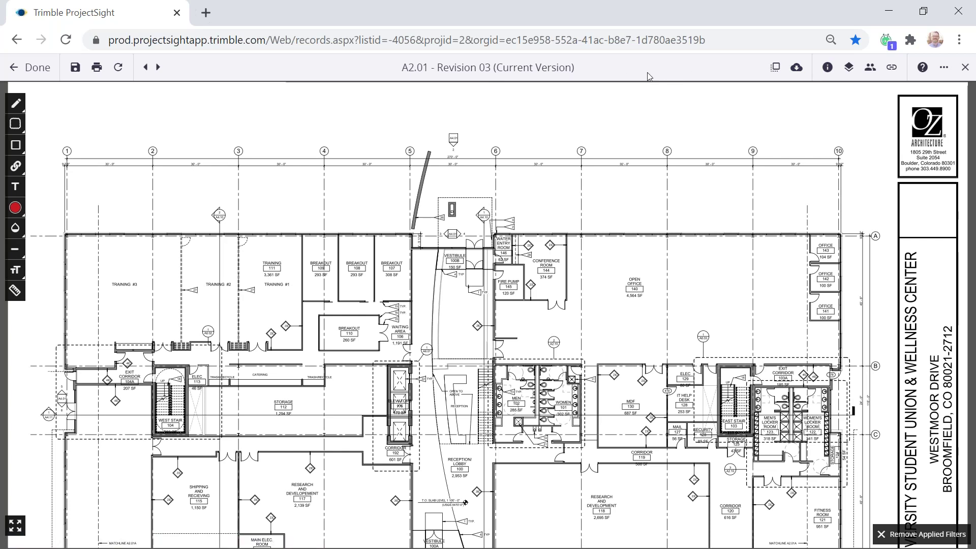
Step: Check which revisions drawing A2.01 can be compared with and view its general information
left_click(776, 70)
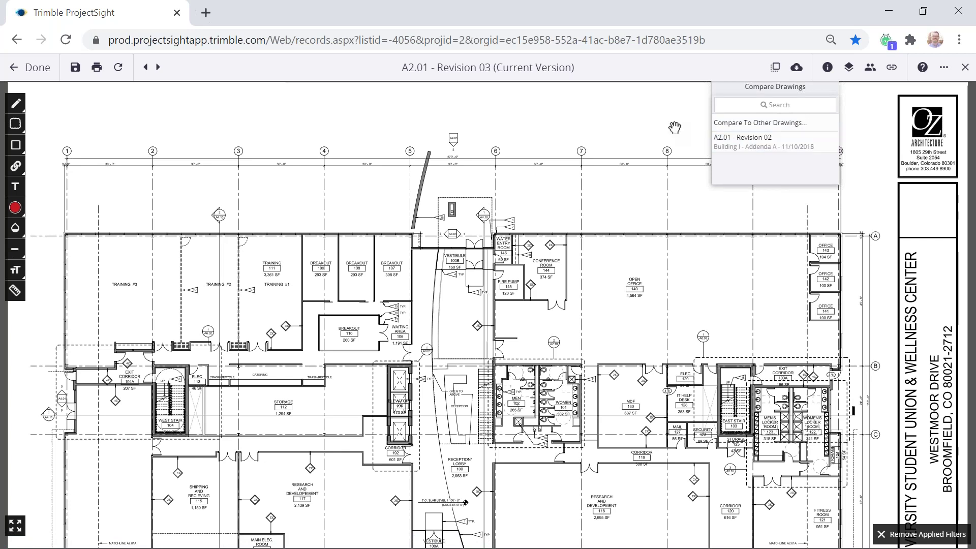
left_click(828, 68)
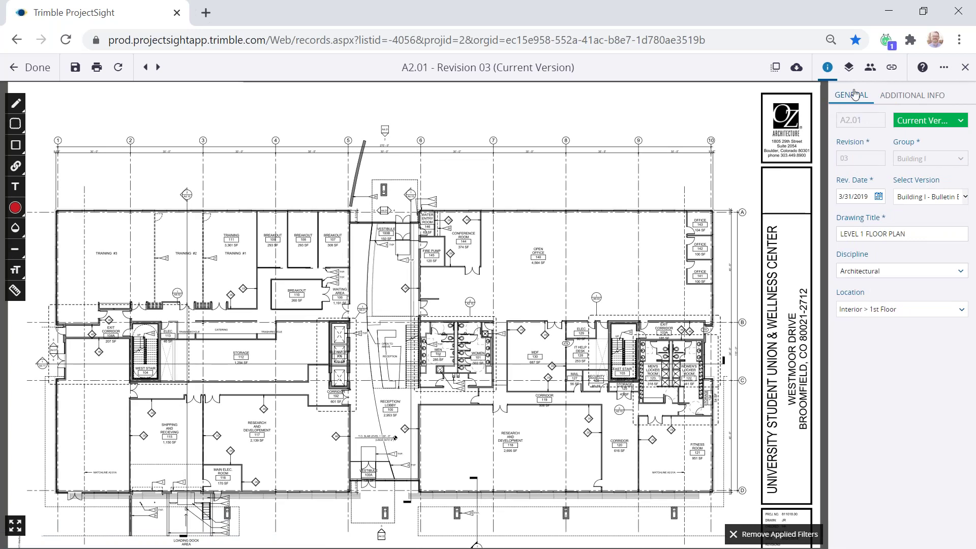
Step: Turn on Show Annotations for drawing A2.01
left_click(848, 67)
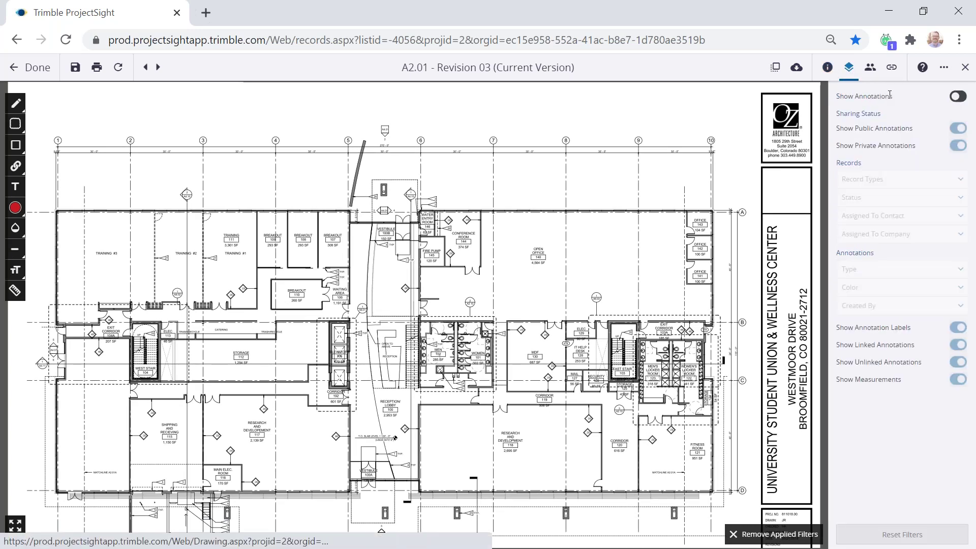
left_click(955, 98)
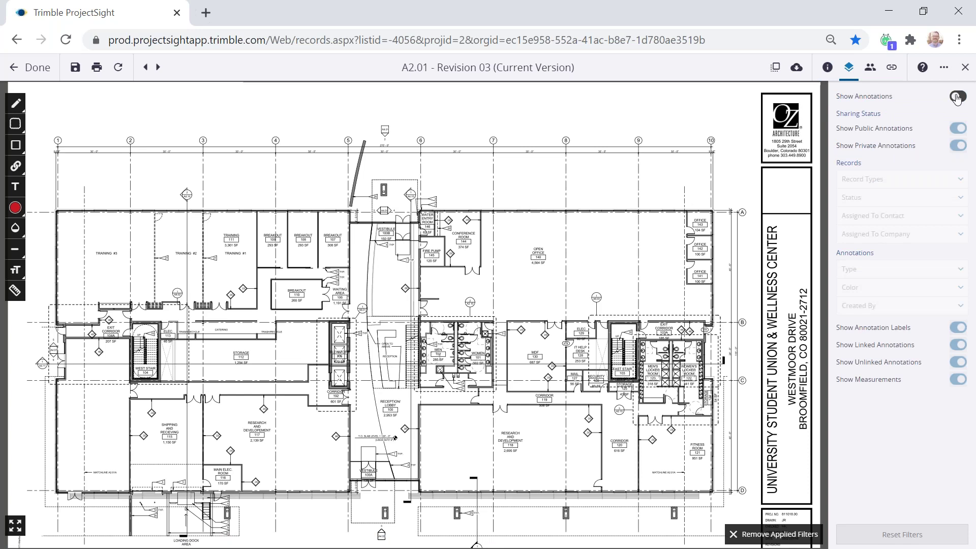
left_click(956, 97)
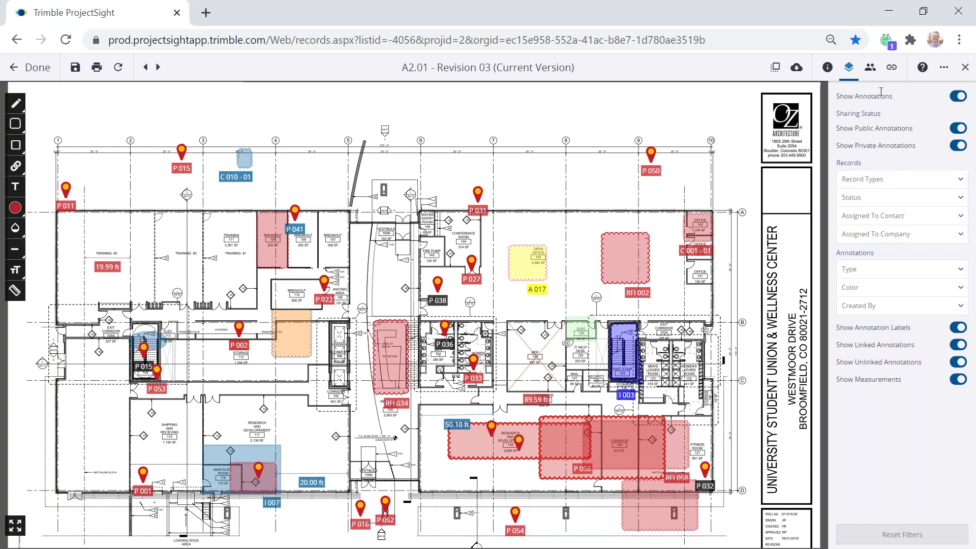
Step: View the files and records linked to drawing A2.01
left_click(890, 70)
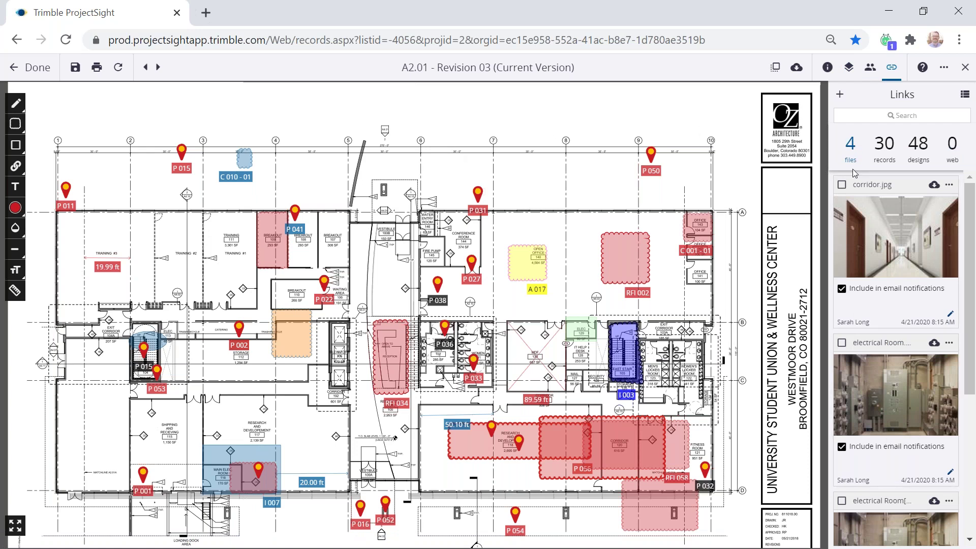
left_click(885, 149)
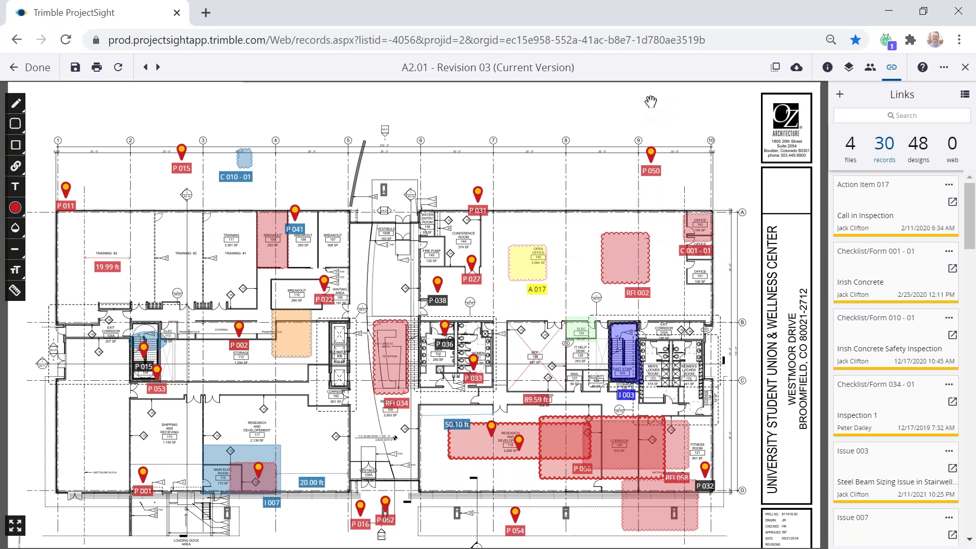
Step: View the designs linked to drawing A2.01 and preview the A4.10 reference link above the vestibule, then close the links
left_click(918, 144)
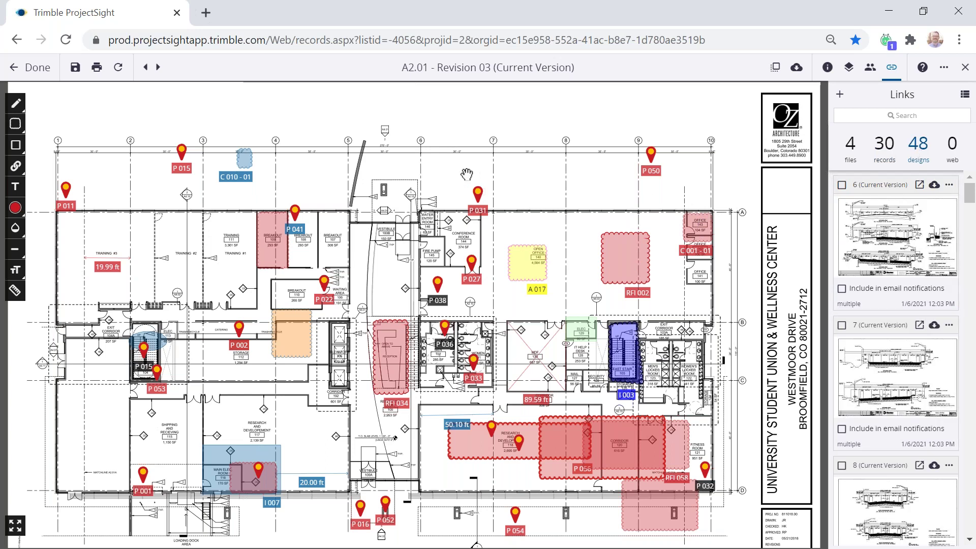
scroll(436, 174, "up", 6)
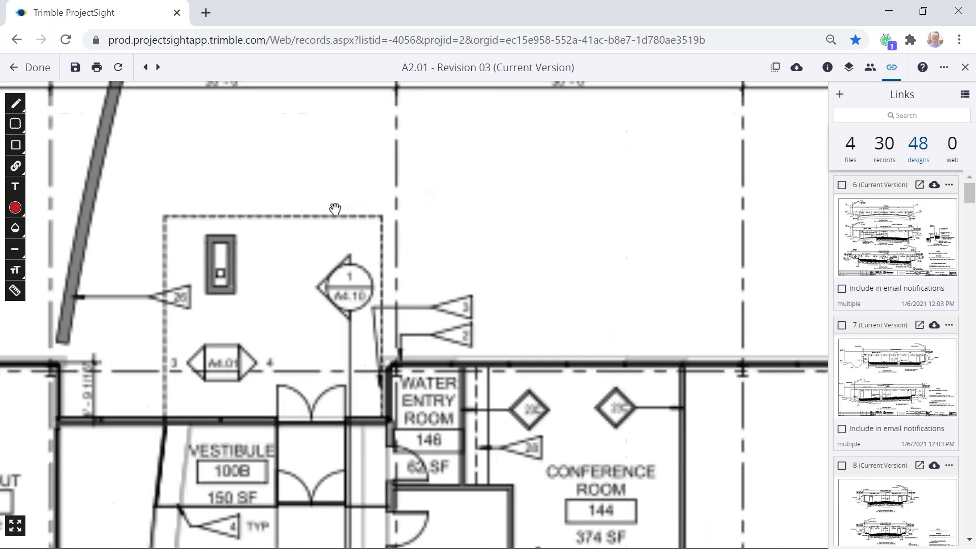
left_click(448, 276)
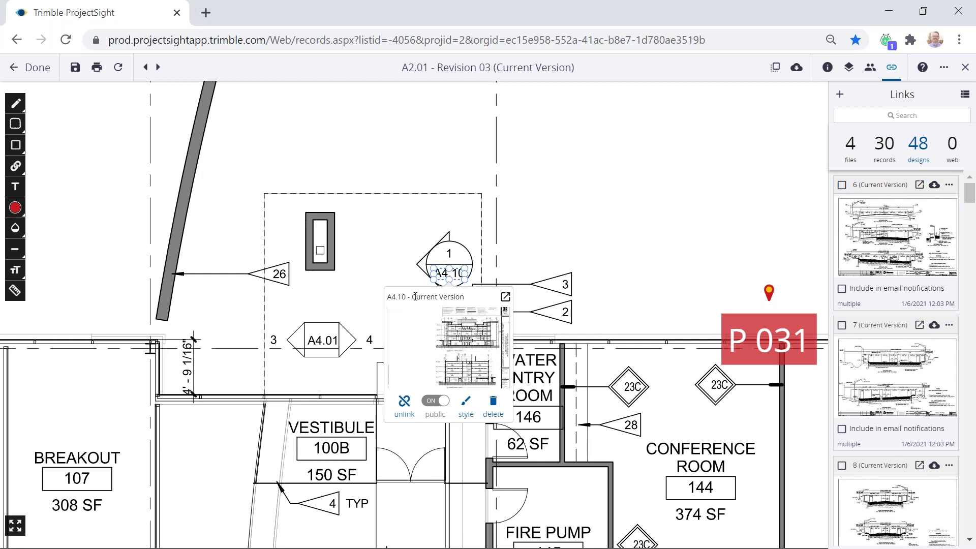
left_click(429, 208)
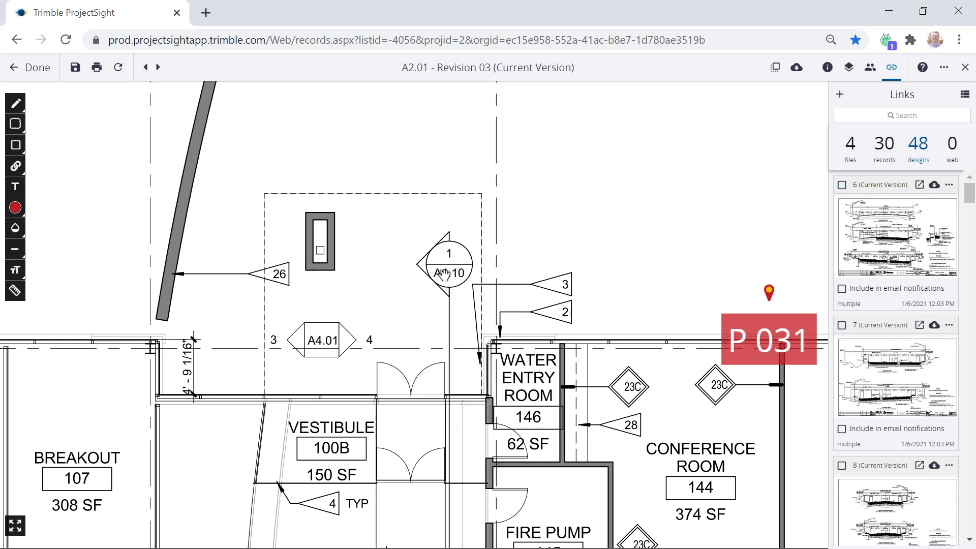
scroll(534, 238, "down", 5)
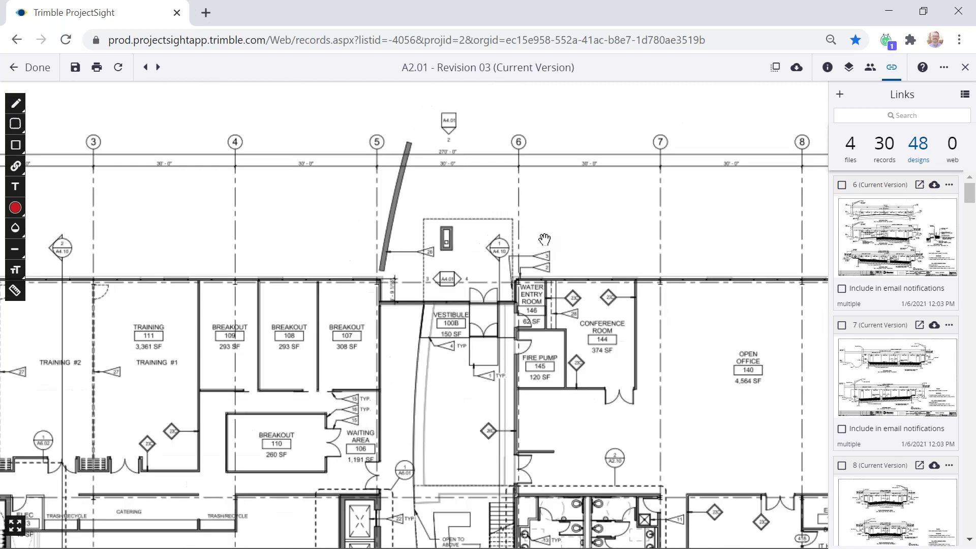
left_click(895, 65)
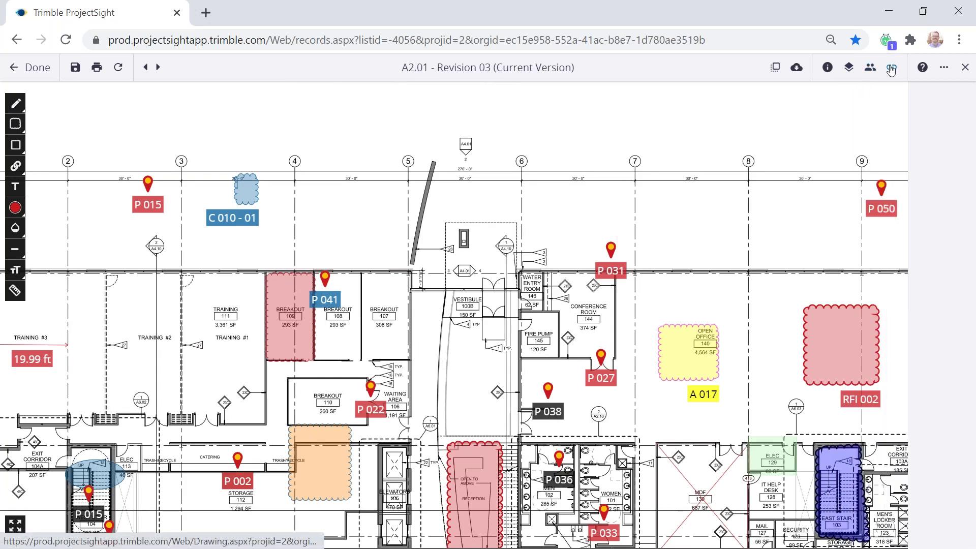
scroll(515, 220, "down", 3)
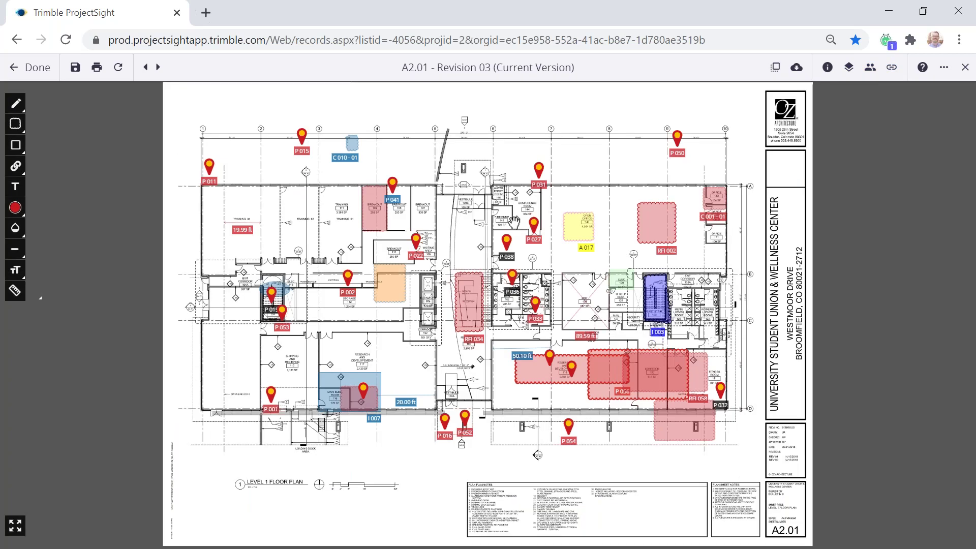
Step: Look through the markup tools and place a punch item pin near the upper wall of Training #2 without linking a record
scroll(516, 218, "up", 1)
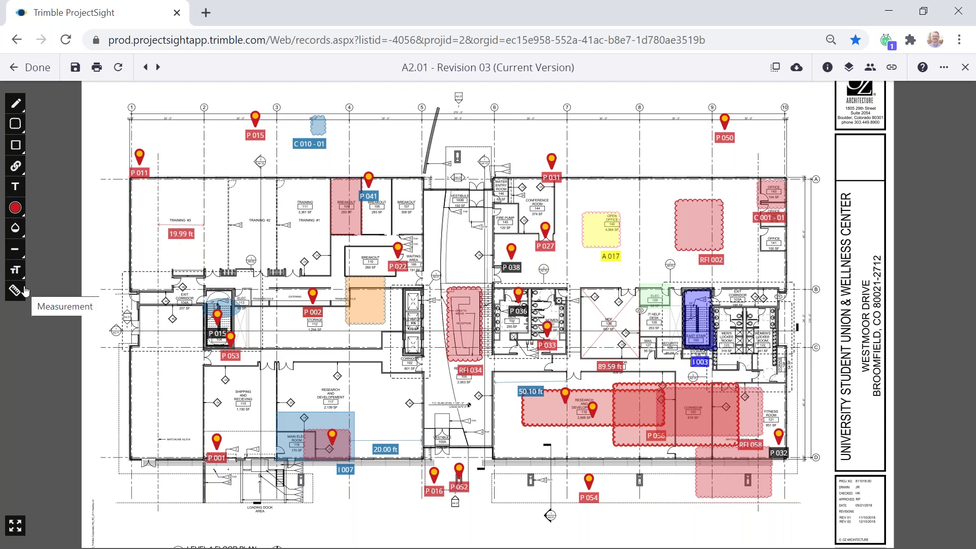
left_click(15, 105)
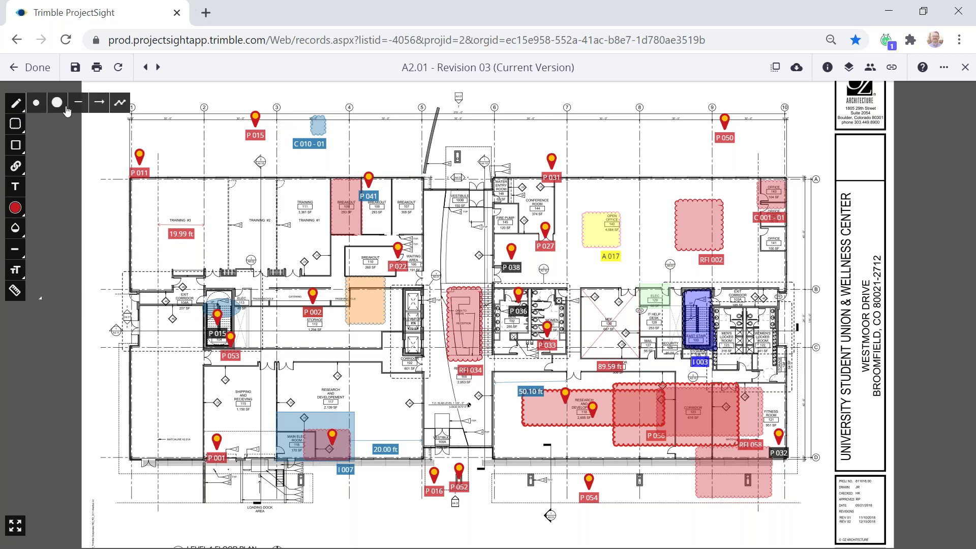
mouse_move(22, 148)
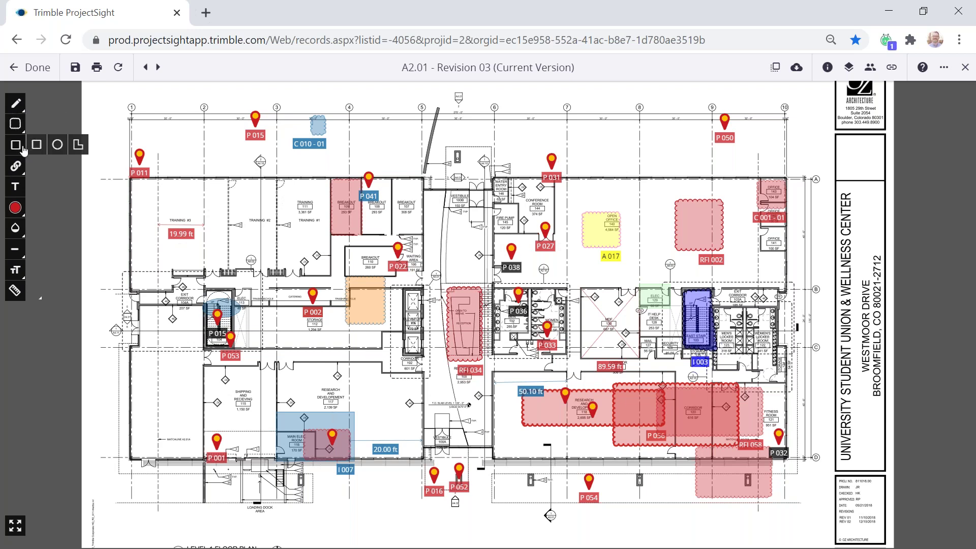
mouse_move(20, 167)
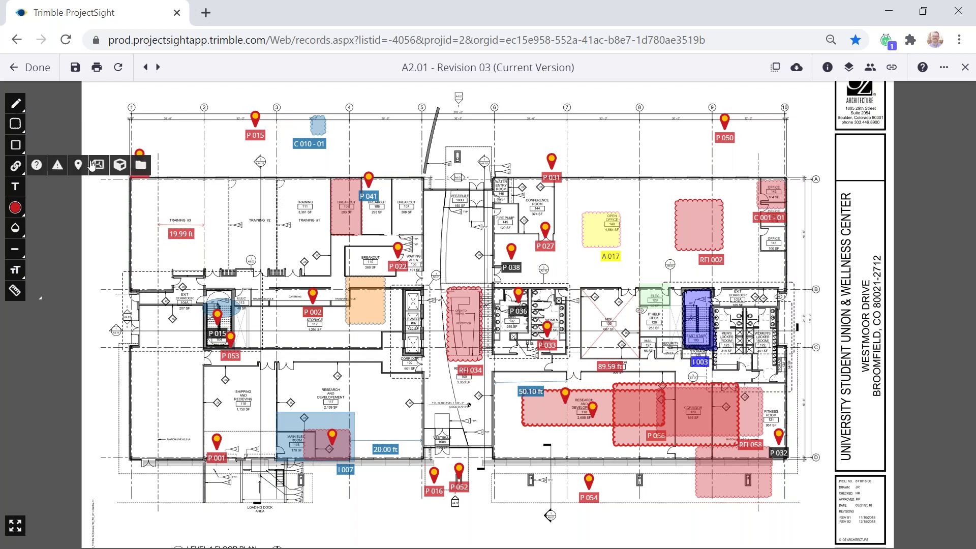
left_click(77, 164)
left_click(242, 190)
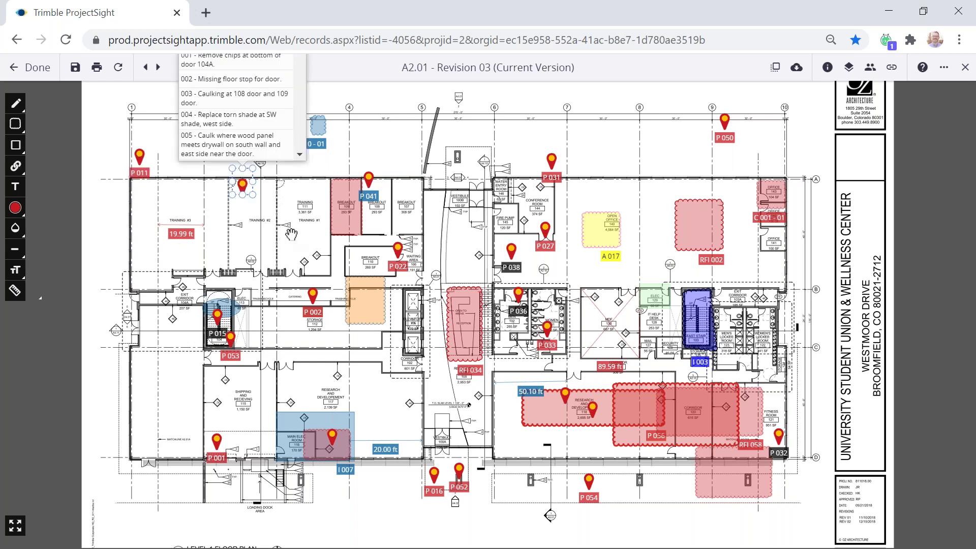
left_click(232, 211)
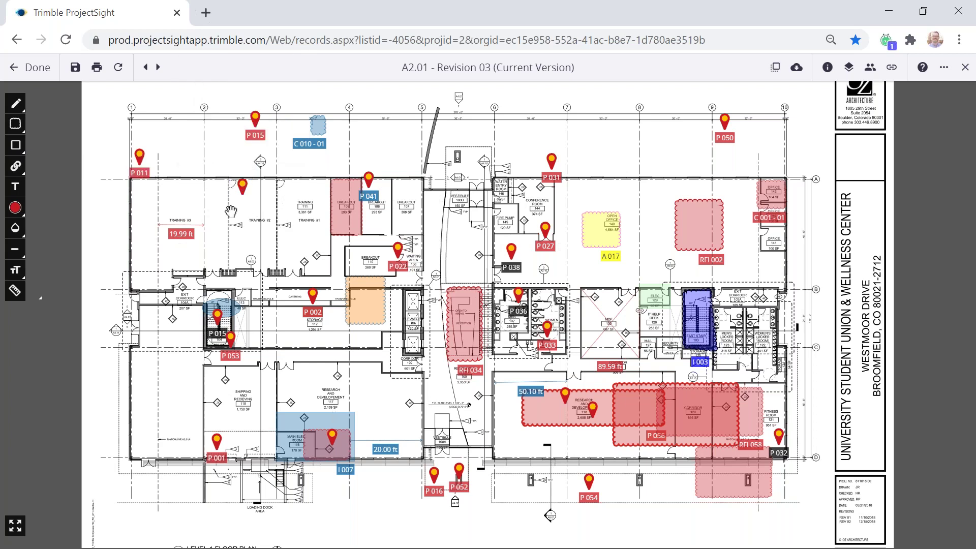
Step: Check the record link tools and draw a small cloud markup over the vestibule beside the water entry room
left_click(20, 167)
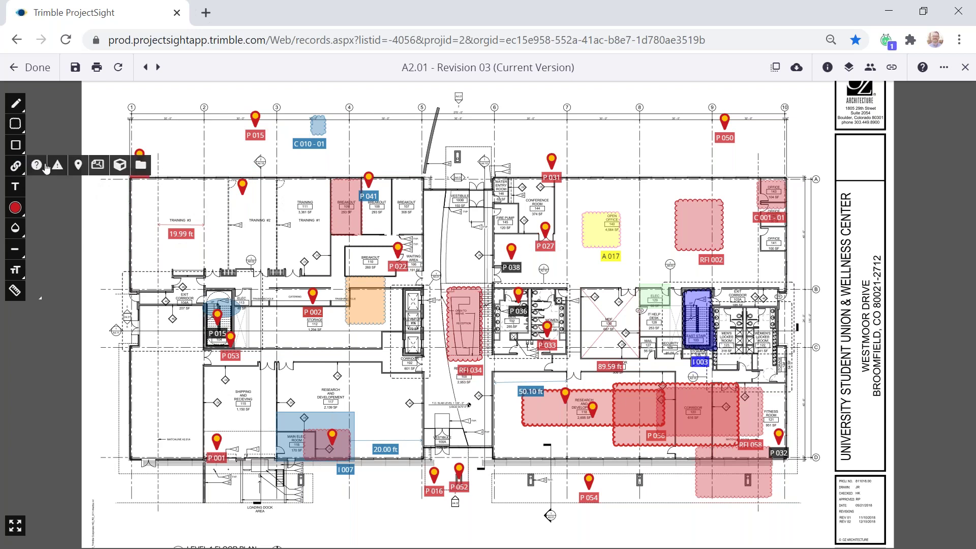
left_click(18, 167)
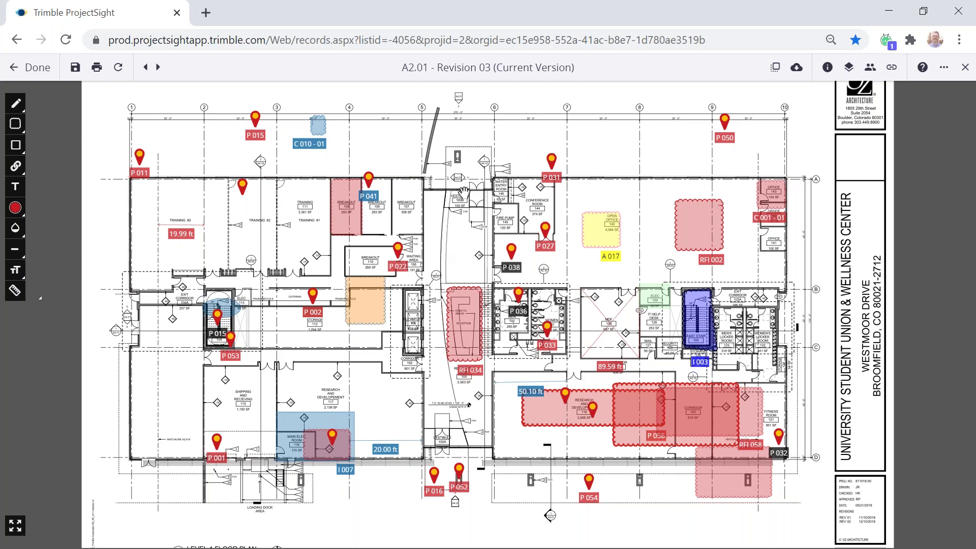
left_click(15, 126)
left_click(36, 123)
left_click_drag(468, 187, 488, 208)
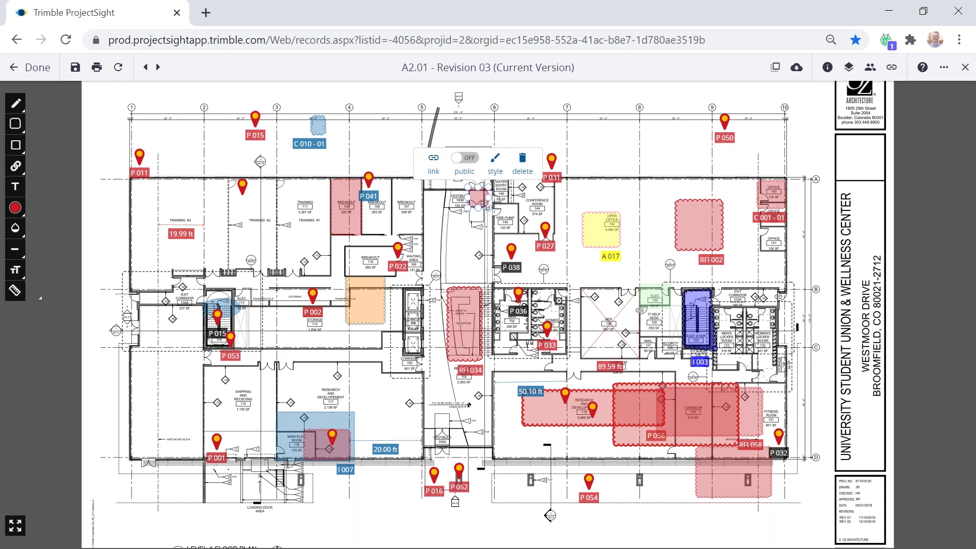
Step: Start creating a new RFI record linked to the vestibule cloud markup
left_click(433, 161)
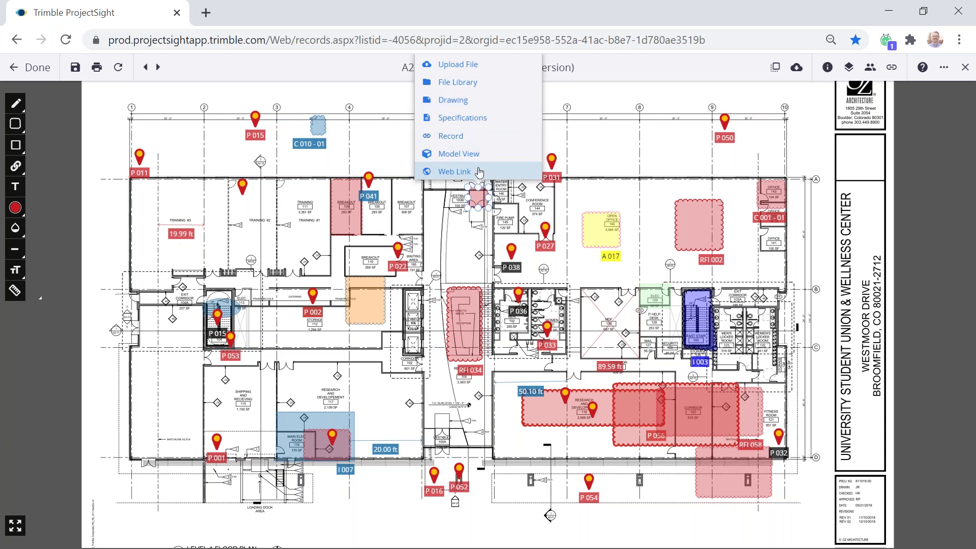
left_click(454, 137)
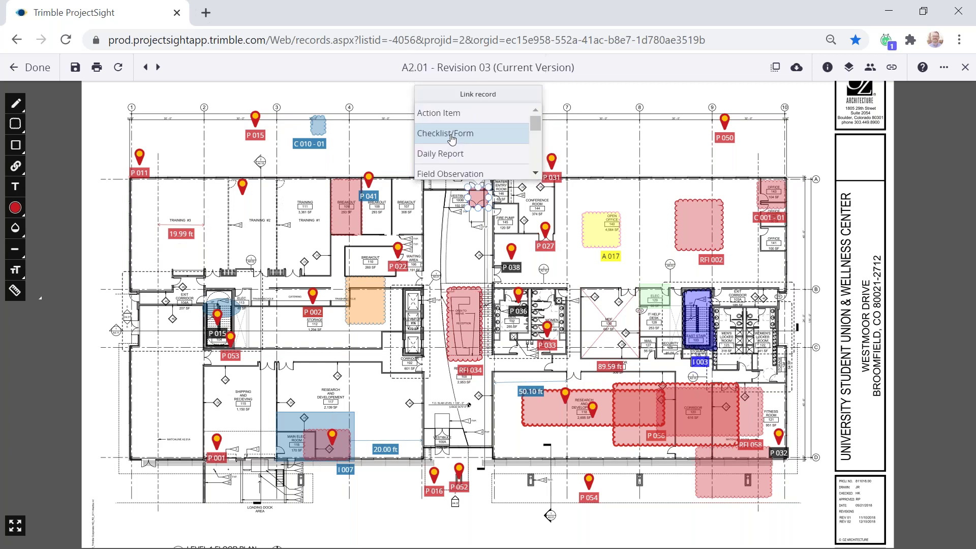
left_click_drag(534, 122, 536, 151)
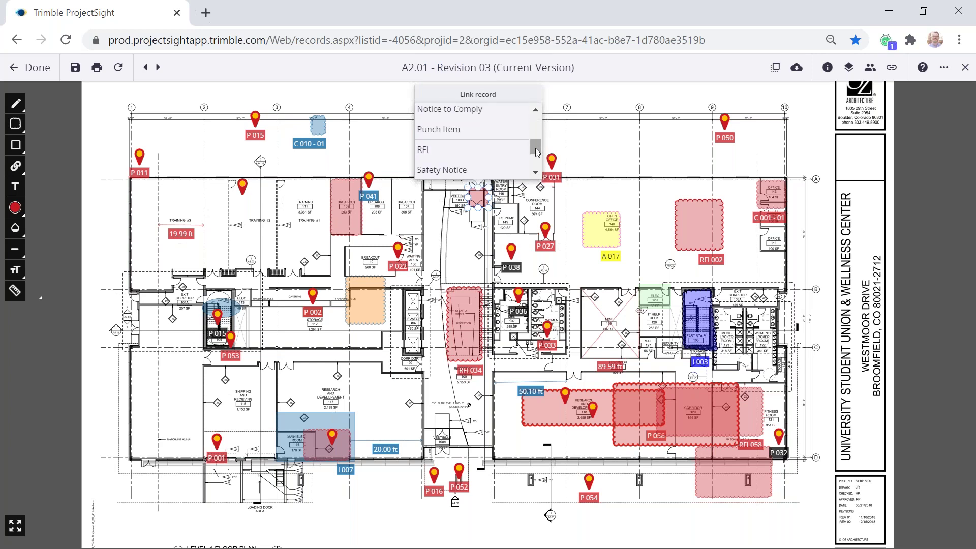
left_click(438, 151)
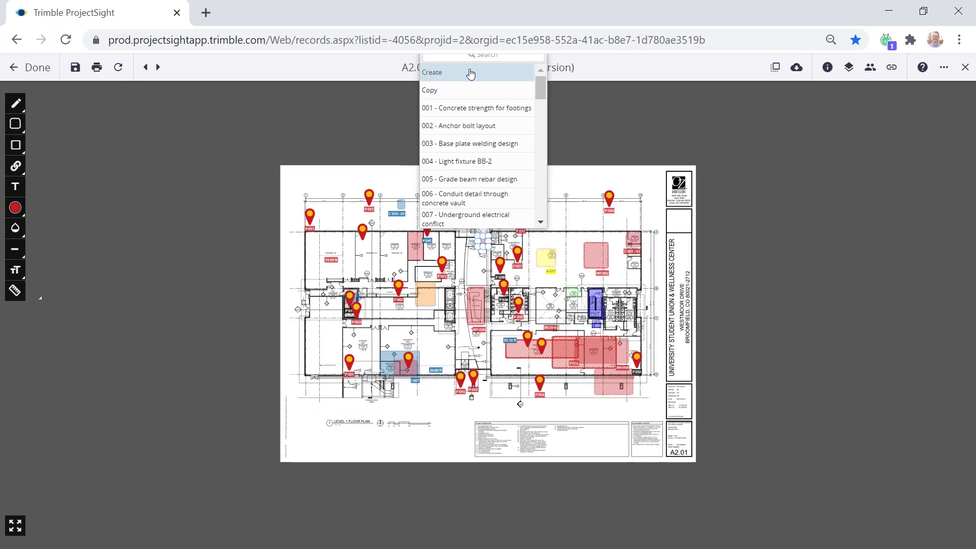
left_click(468, 72)
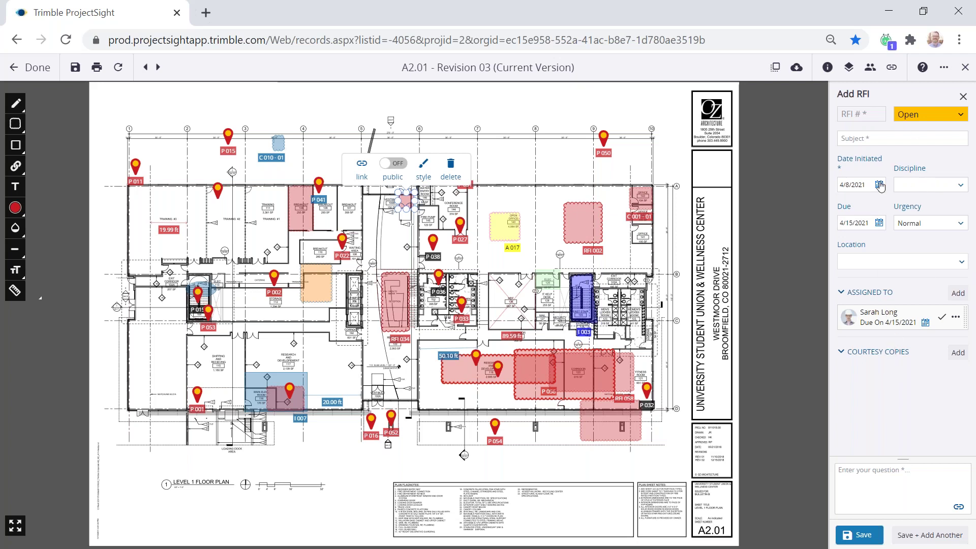
Step: Discard the unsaved RFI and delete the vestibule cloud markup
left_click(963, 96)
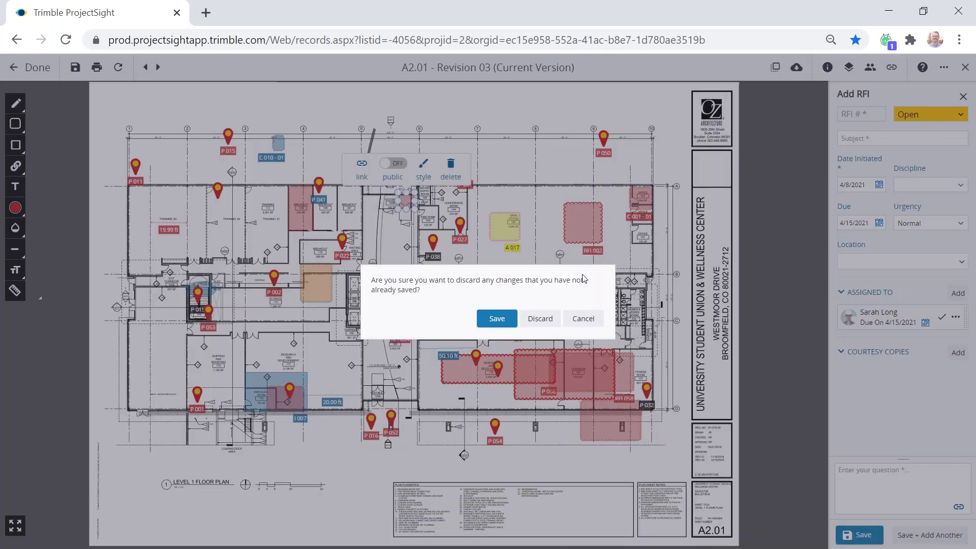
left_click(540, 319)
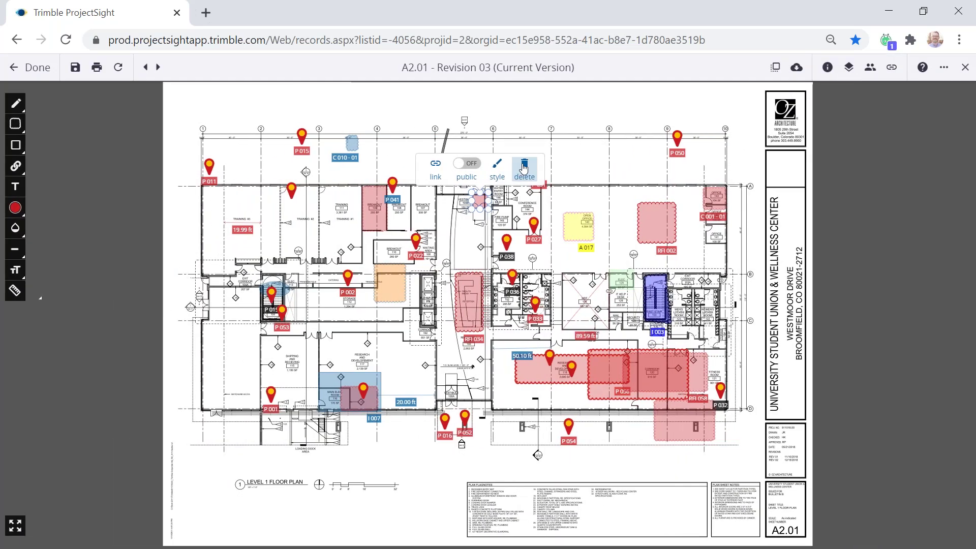
left_click(524, 167)
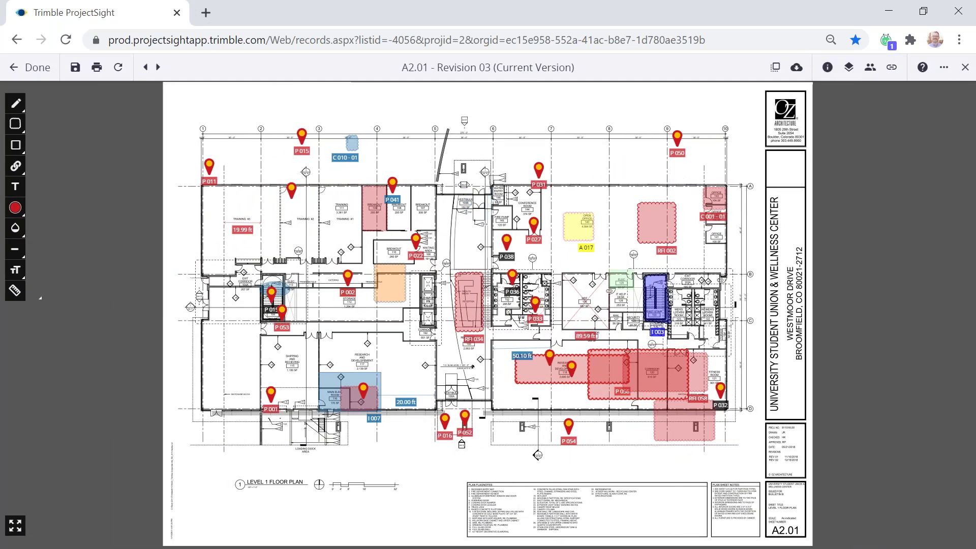
Step: Open the details of Issue 003 from its east stair markup and read through its description and comments
scroll(488, 252, "up", 2)
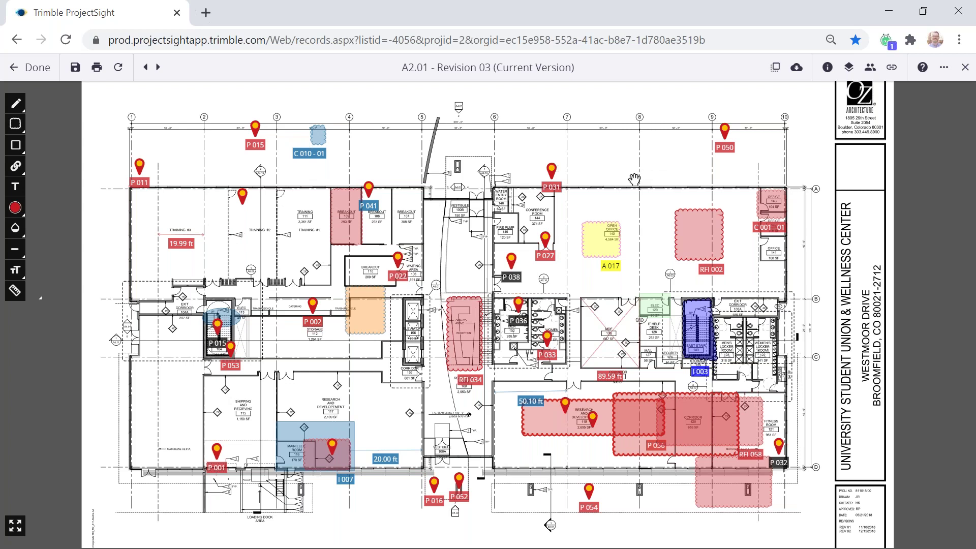
left_click(701, 315)
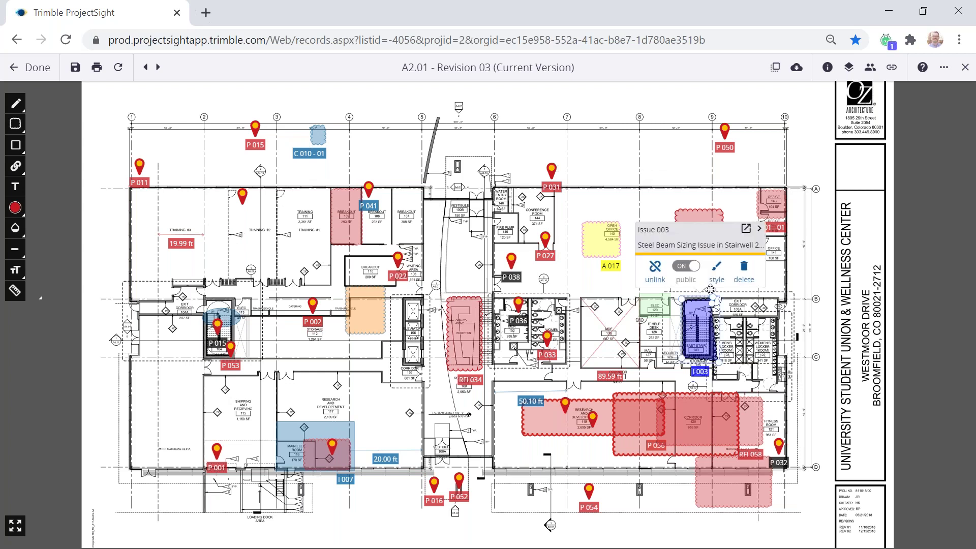
left_click(760, 231)
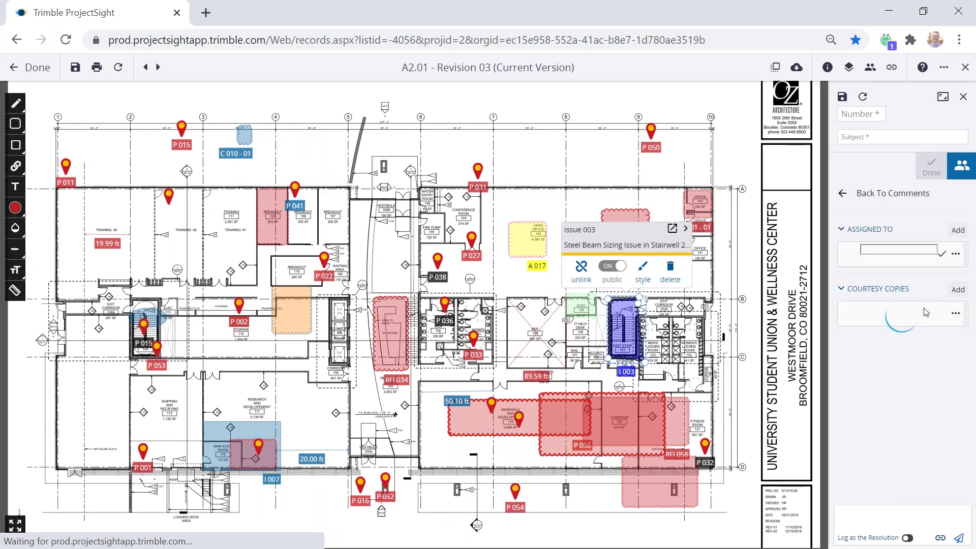
scroll(906, 317, "down", 5)
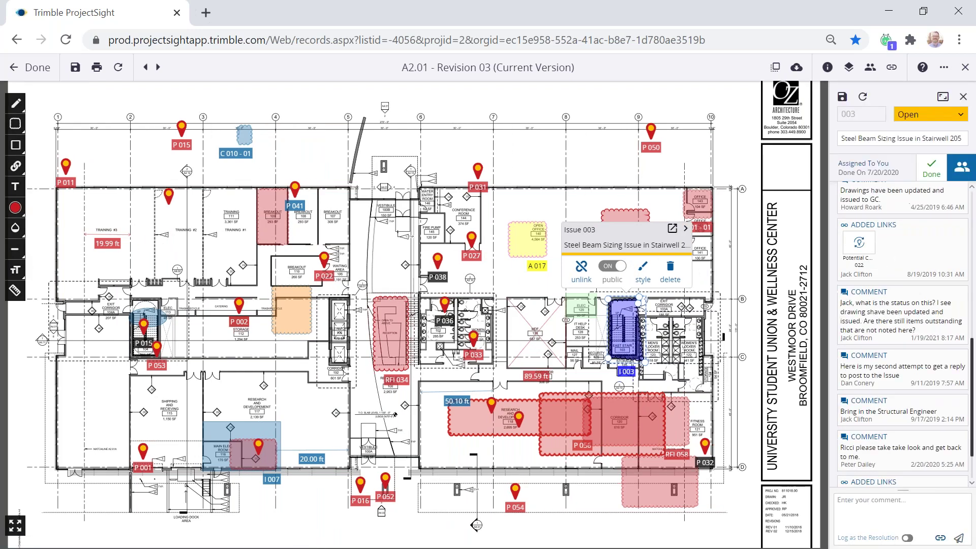
scroll(907, 318, "up", 10)
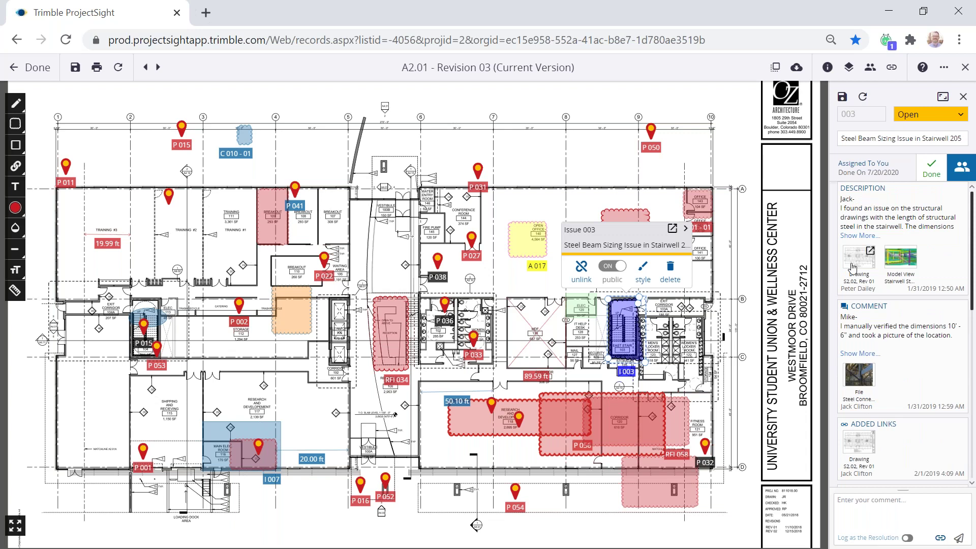
Step: Open the stairwell steel beam model view attached to Issue 003 and inspect the surrounding steel framing
left_click(895, 261)
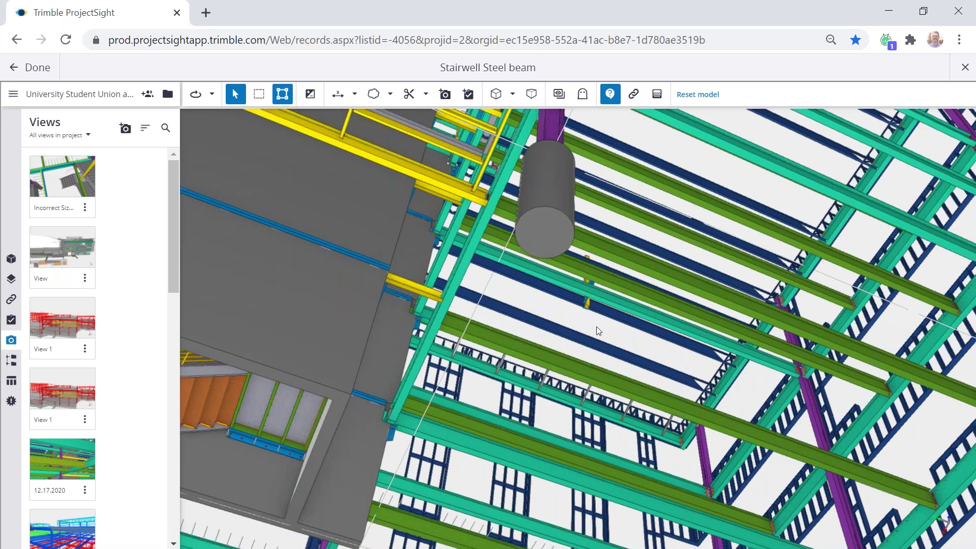
left_click(540, 191)
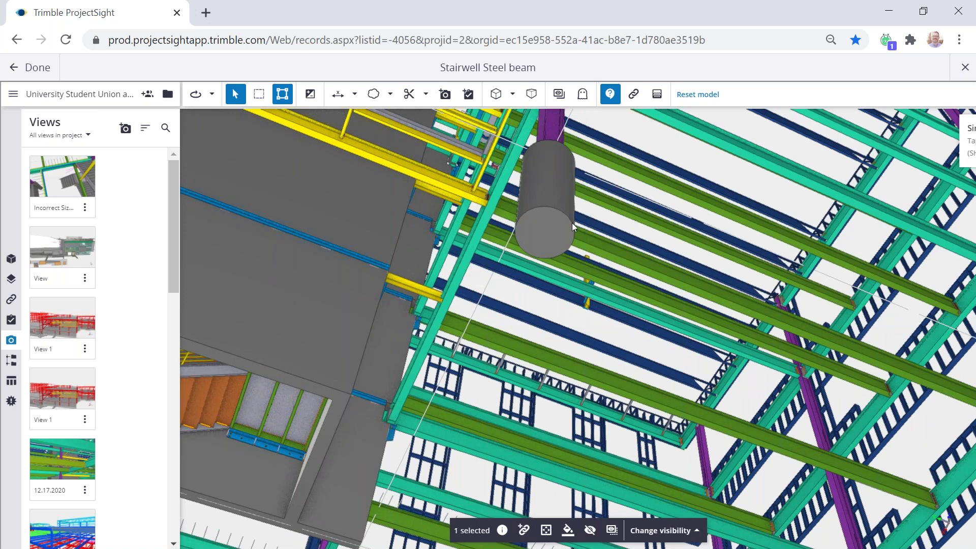
left_click(652, 240)
left_click_drag(651, 240, 797, 311)
scroll(625, 218, "up", 5)
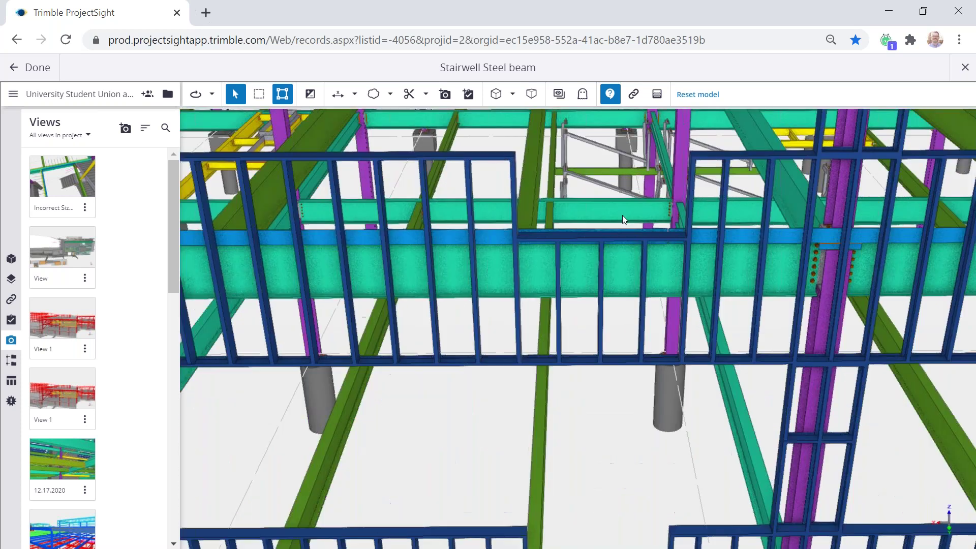
Step: Select the horizontal steel beam behind the wall framing and view all of its properties in expanded form
left_click(622, 218)
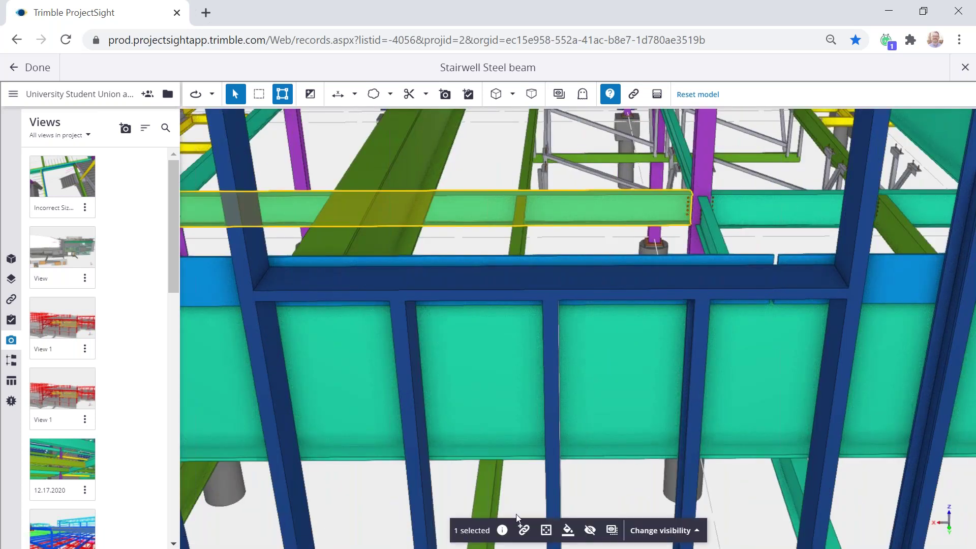
left_click(503, 530)
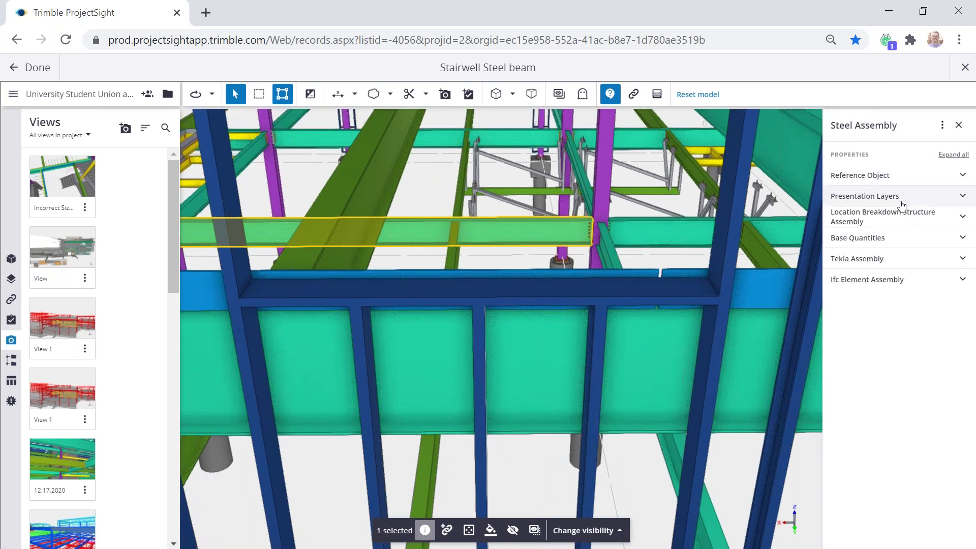
left_click(952, 155)
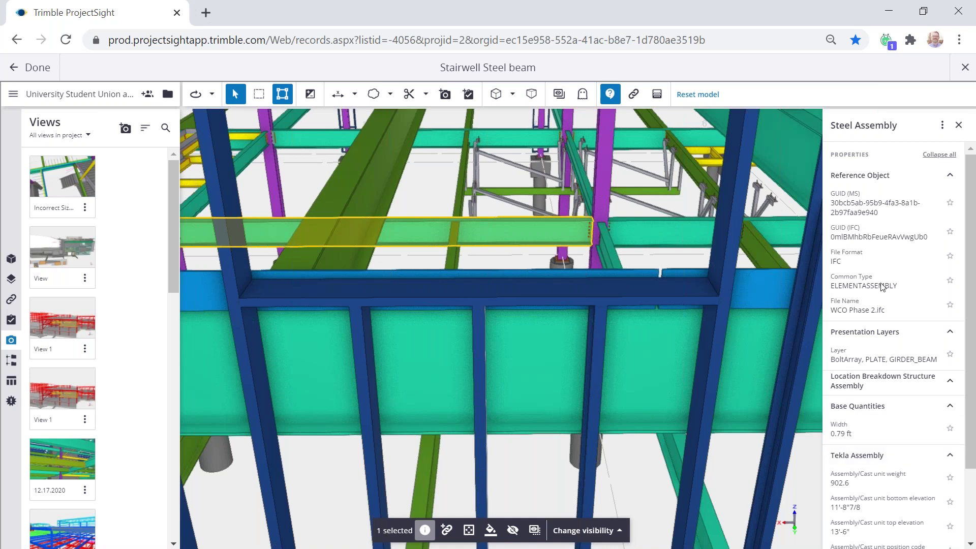
Step: Read the rest of the selected beam's properties down to Assembly Place, view the surrounding framing, and return to drawing A2.01
scroll(897, 343, "down", 2)
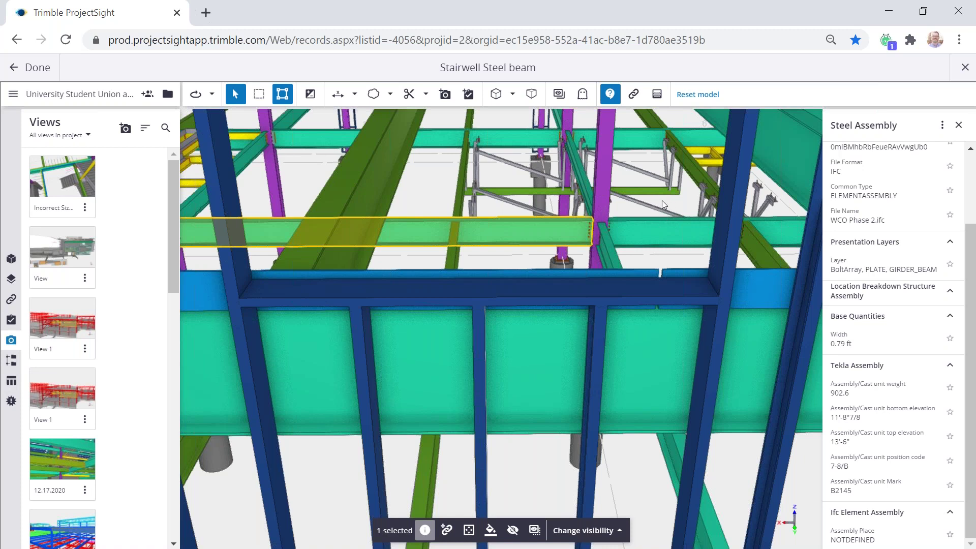
scroll(672, 203, "down", 3)
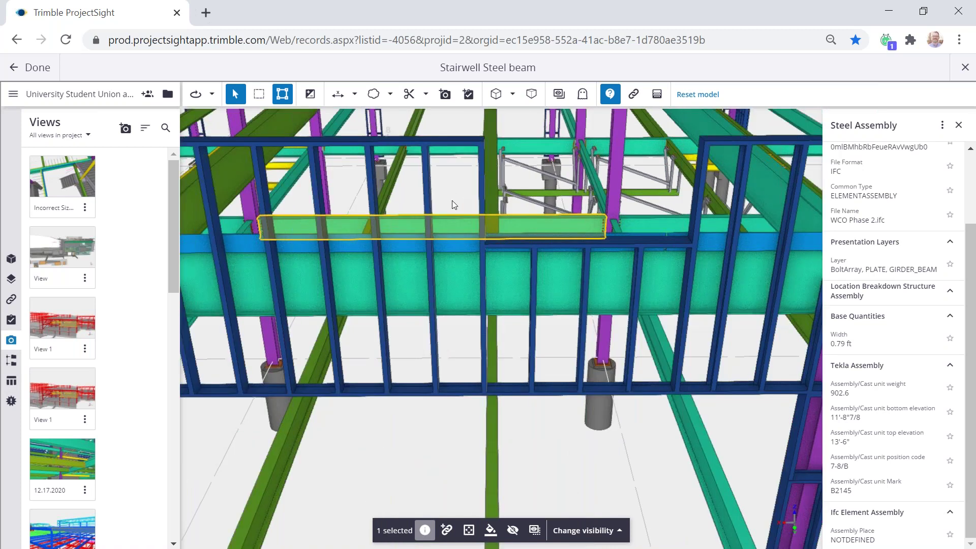
left_click(38, 73)
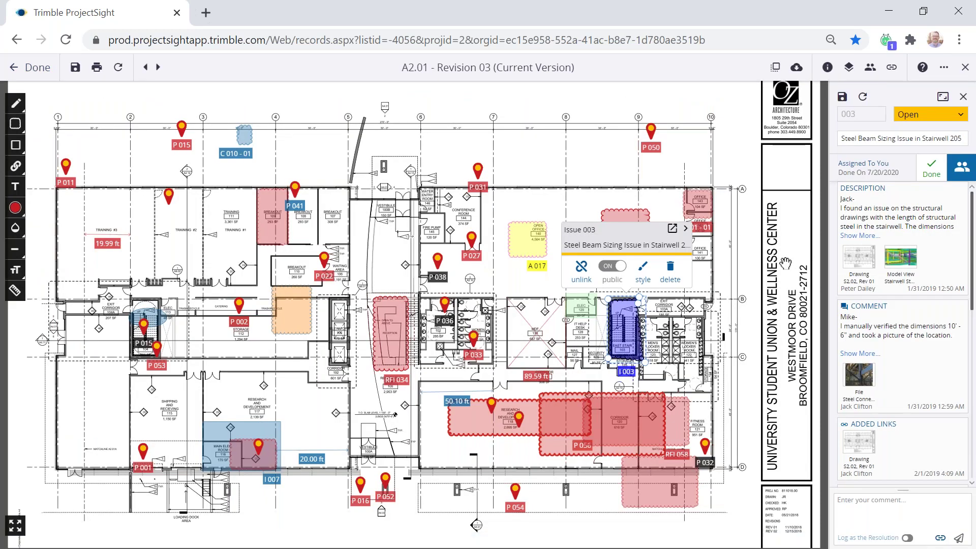
Step: Expand the full description of Issue 003, check its attached drawing and model view, and close the issue details
left_click(785, 263)
left_click_drag(843, 208, 933, 228)
left_click(867, 236)
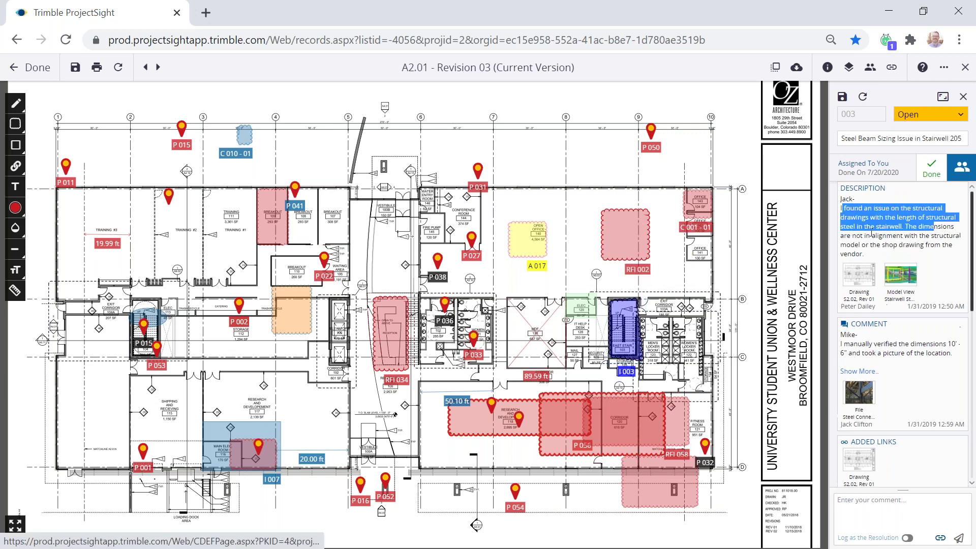
mouse_move(857, 312)
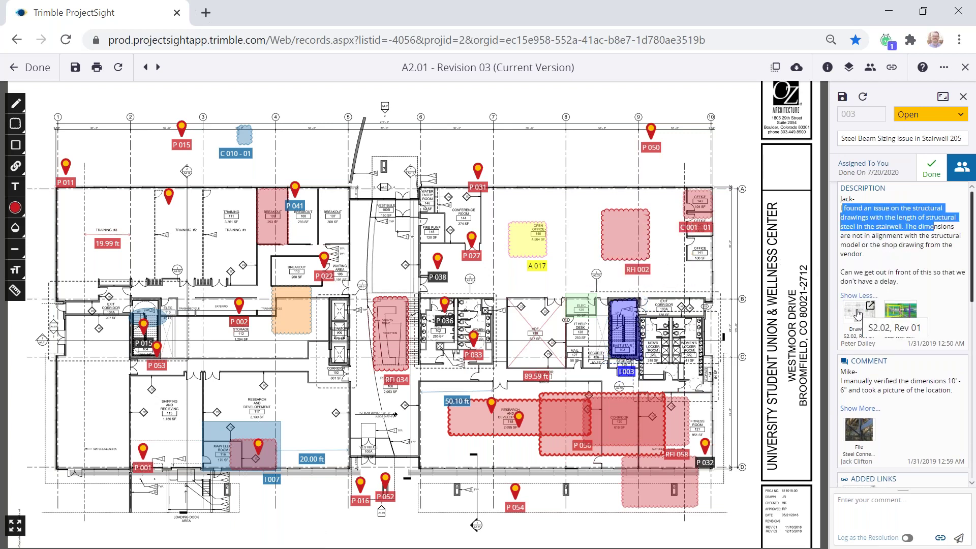
mouse_move(905, 315)
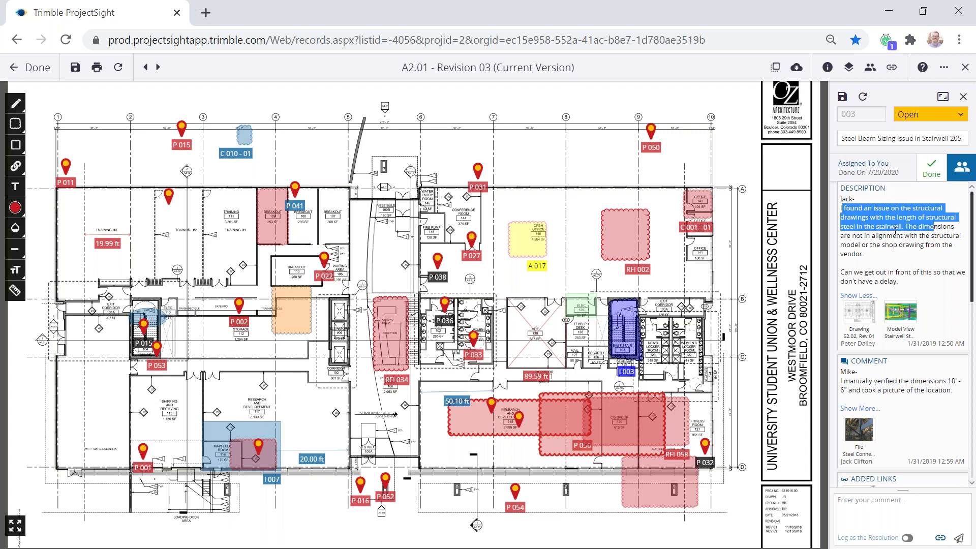
left_click(625, 121)
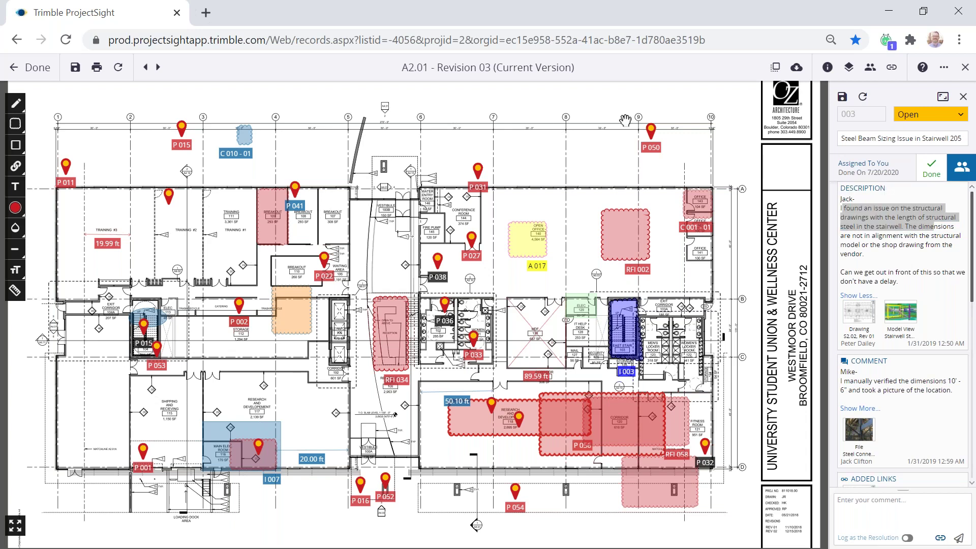
left_click(962, 97)
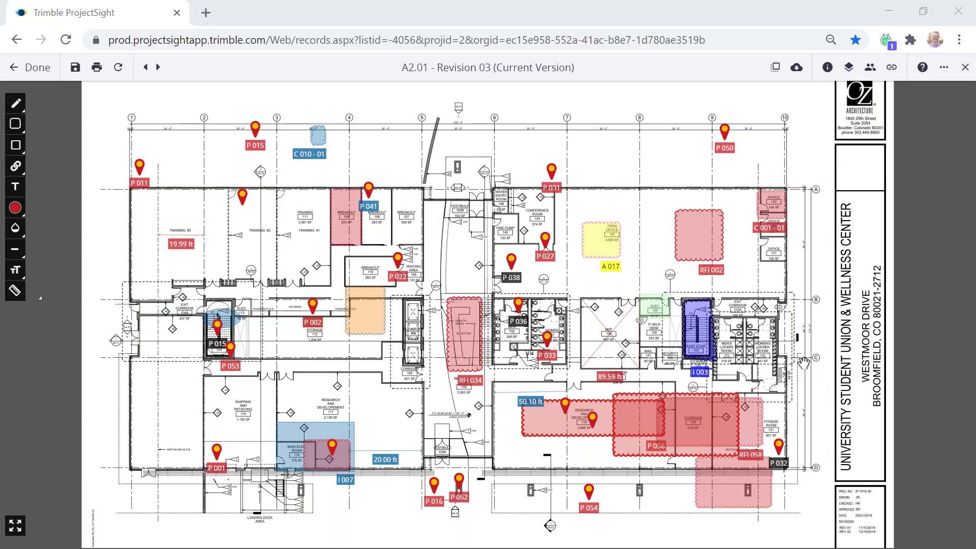
Step: Look over the sheet's title block, open drawing A2.01's general information, examine its available revisions, and close the information
scroll(802, 330, "down", 3)
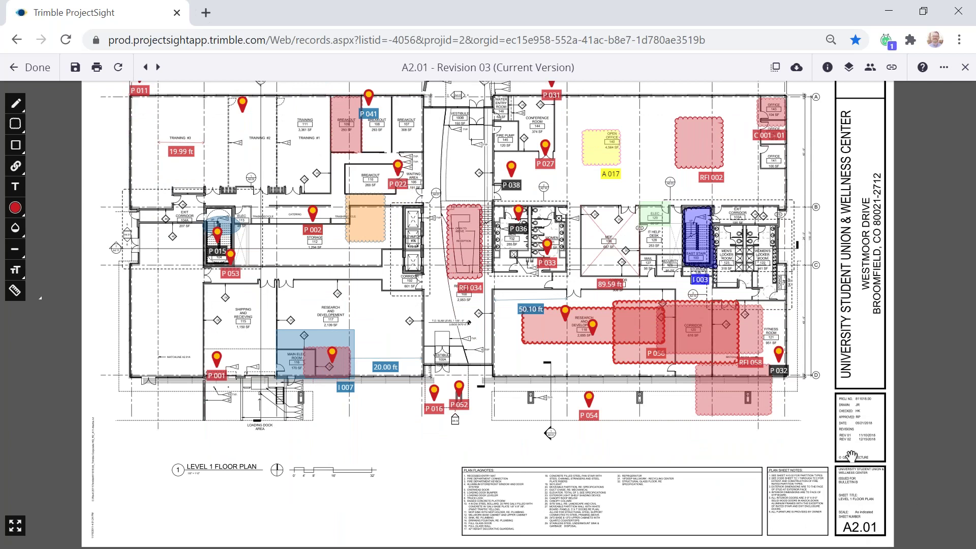
left_click_drag(640, 110, 646, 204)
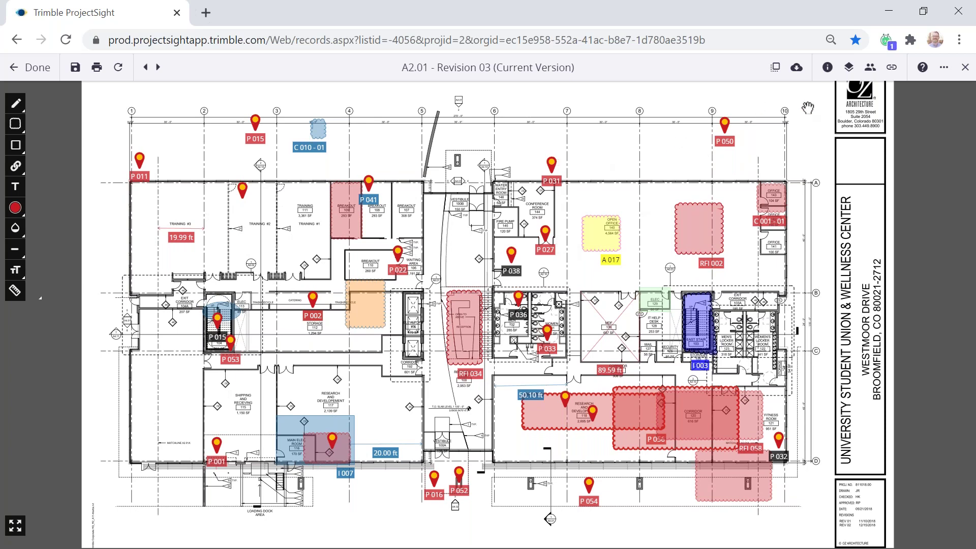
left_click(828, 72)
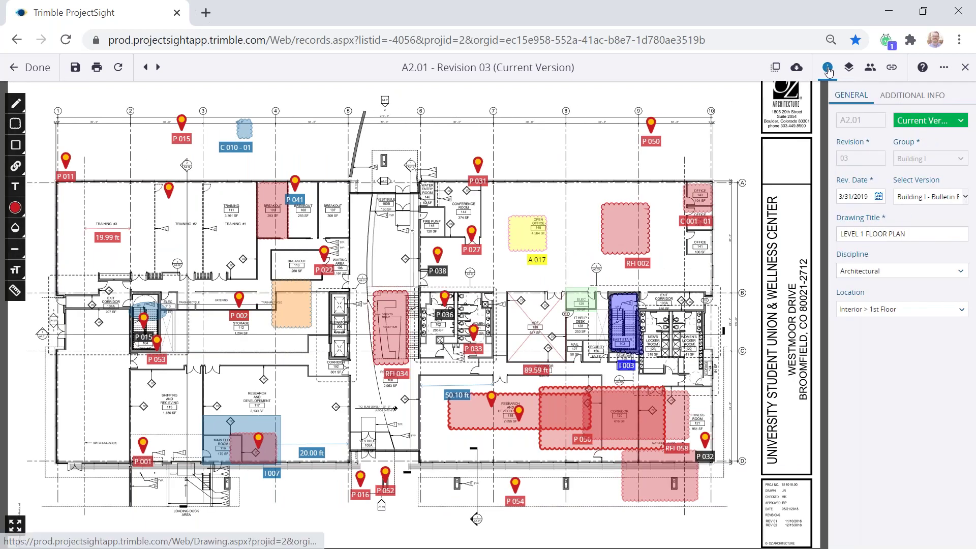
left_click_drag(894, 181, 941, 180)
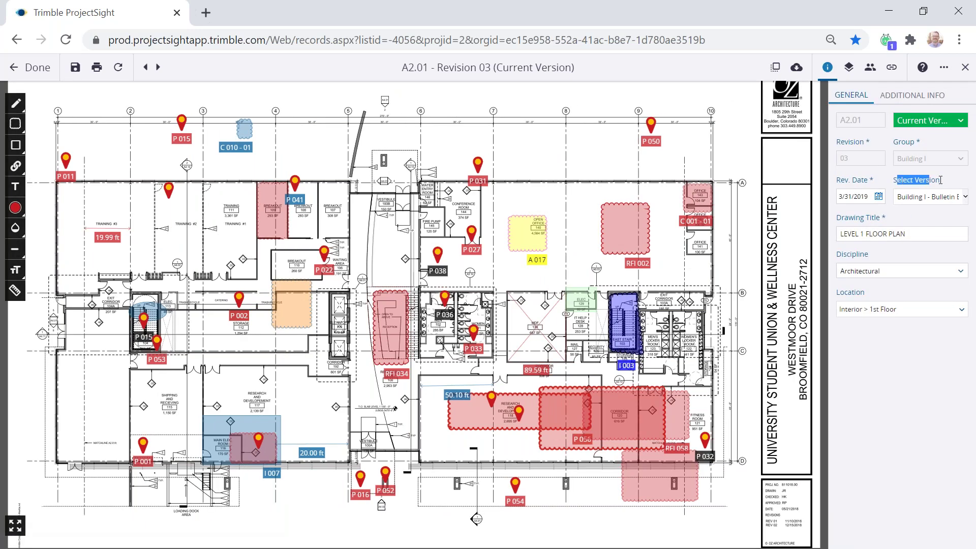
left_click(965, 196)
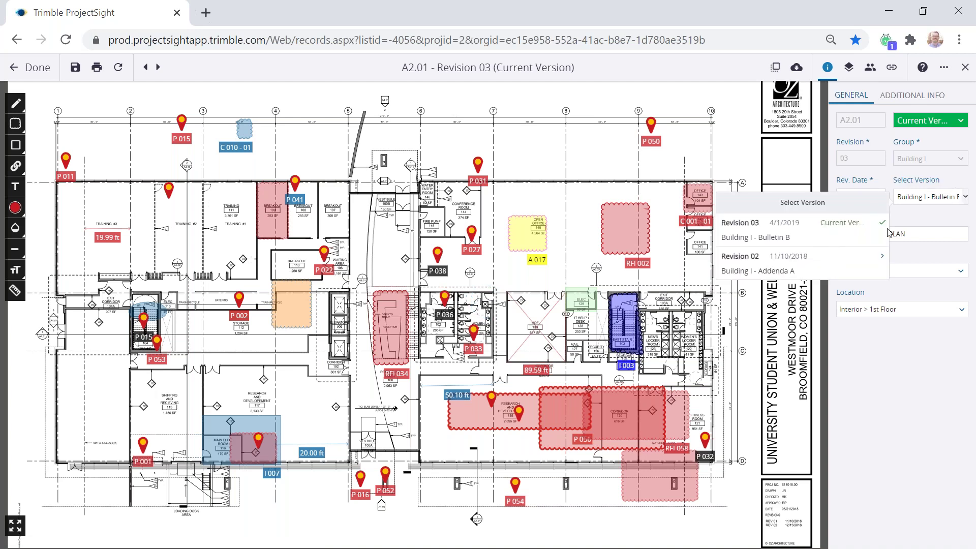
left_click(918, 214)
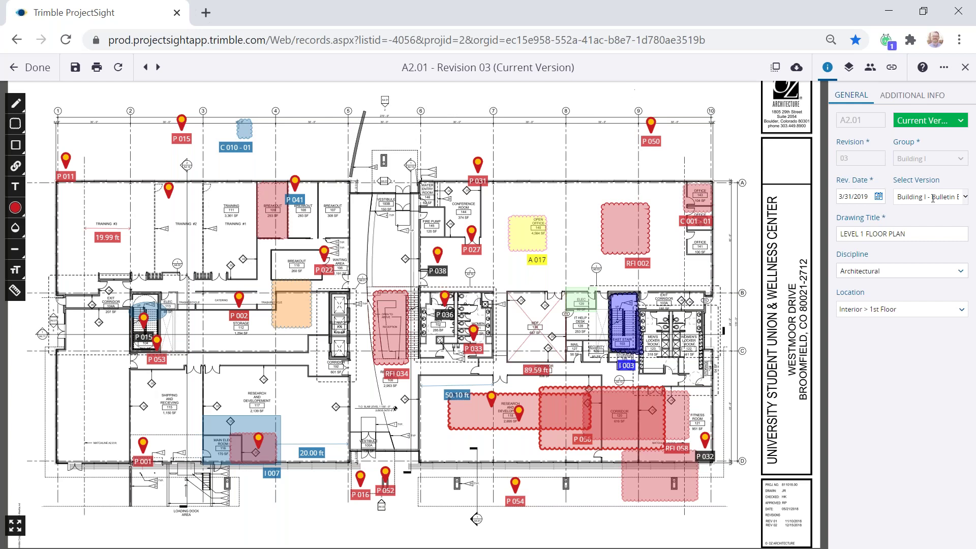
left_click(961, 193)
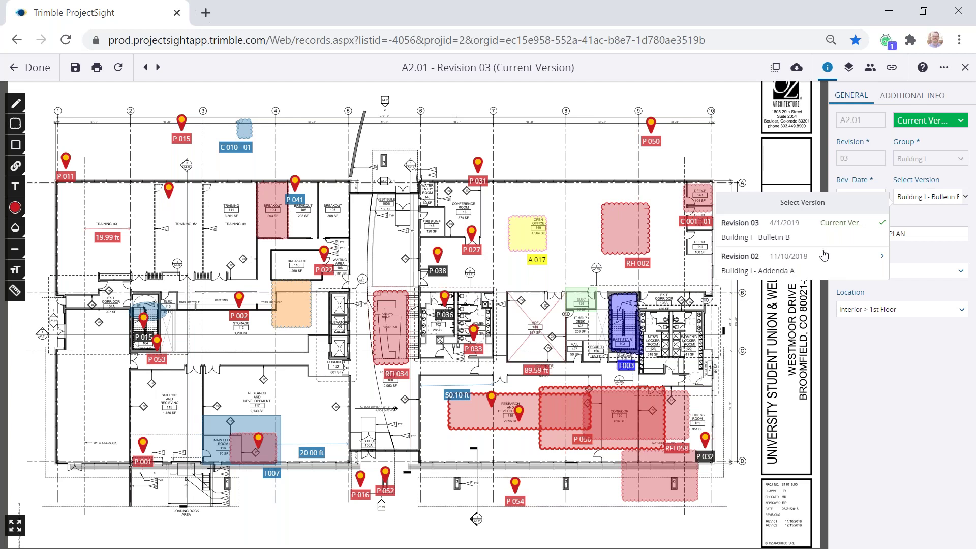
left_click(934, 222)
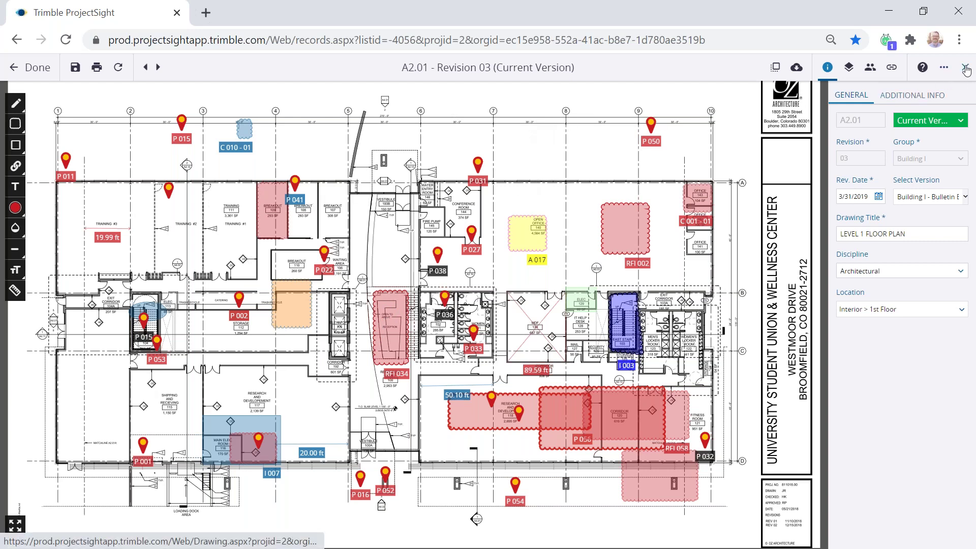
left_click(826, 68)
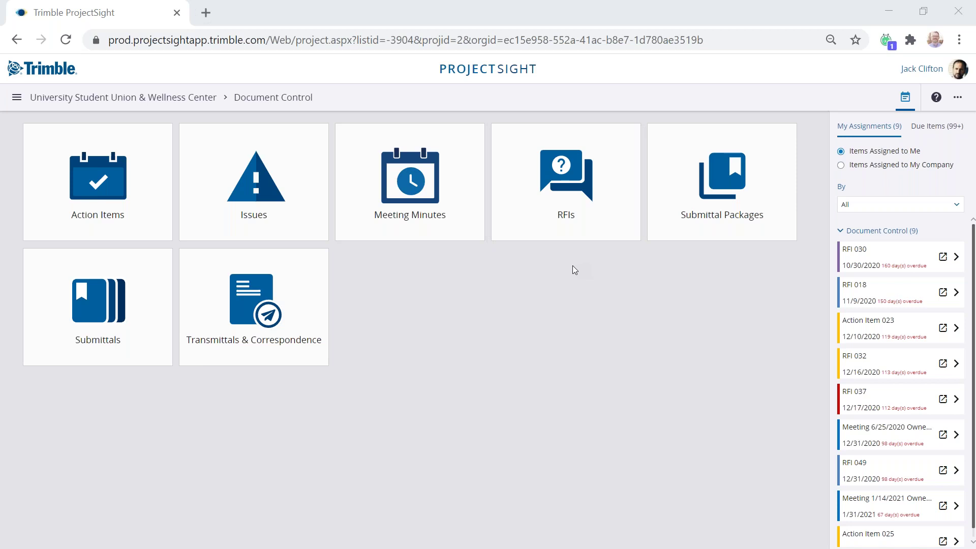
Step: Open the RFIs list in Document Control and look over its columns and the choices for adding further ones
left_click(567, 184)
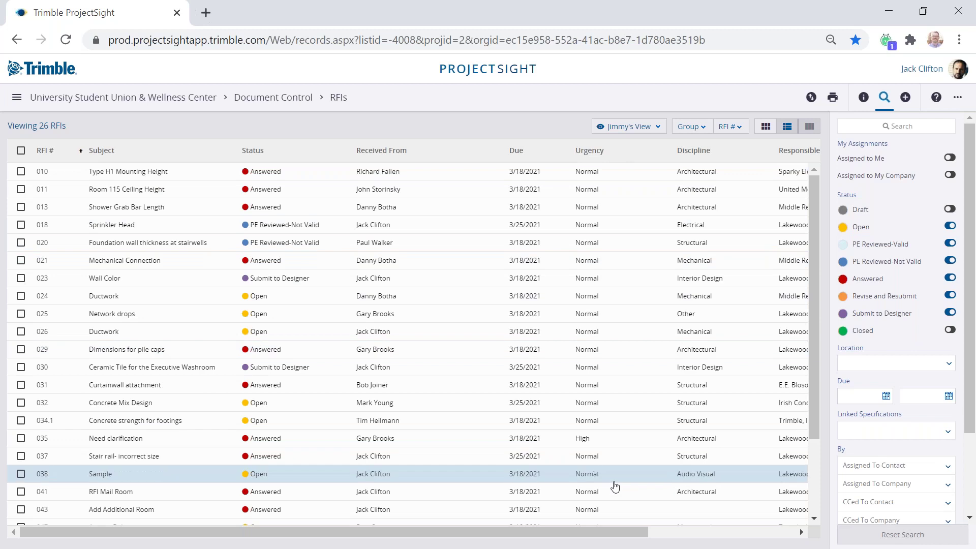
left_click_drag(220, 534, 413, 536)
left_click(805, 149)
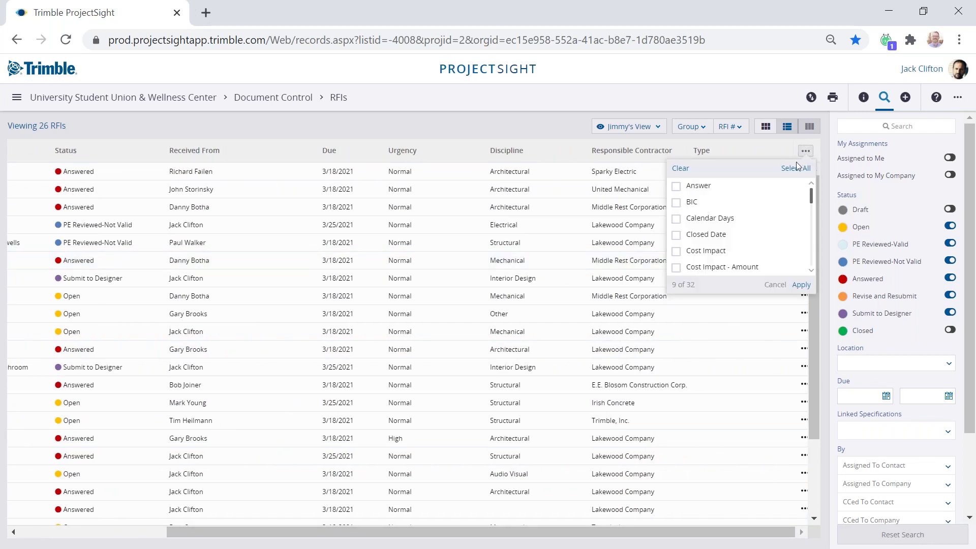
mouse_move(812, 195)
left_mouse_down()
mouse_move(814, 239)
mouse_move(752, 136)
left_mouse_up()
left_click(750, 135)
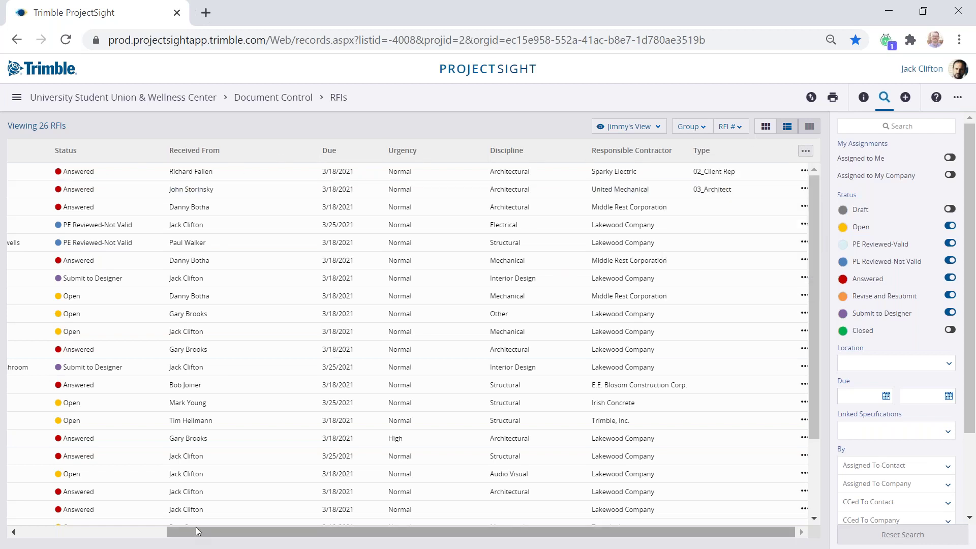
left_click_drag(200, 532, 53, 532)
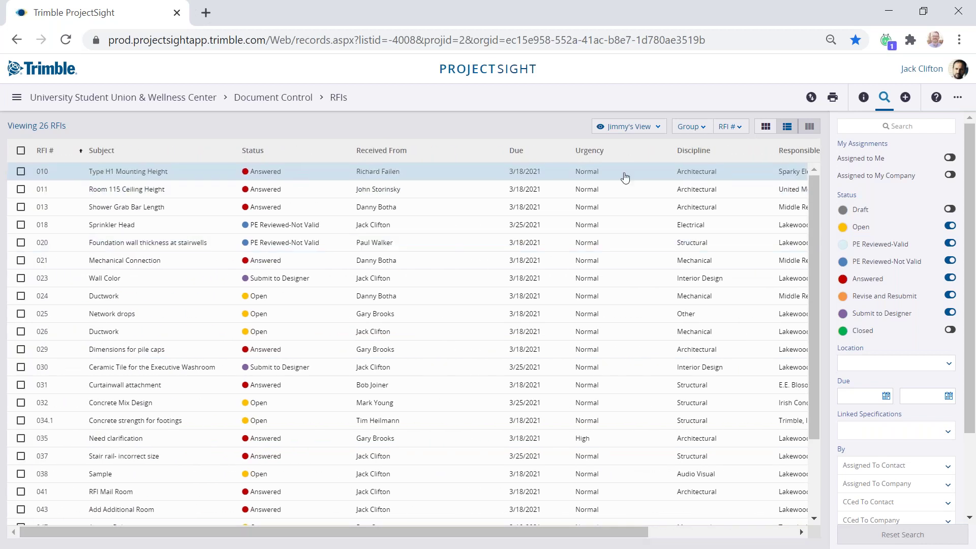
Step: Start a print report for the RFIs and choose the Request for Information [Detailed] report type
left_click(834, 96)
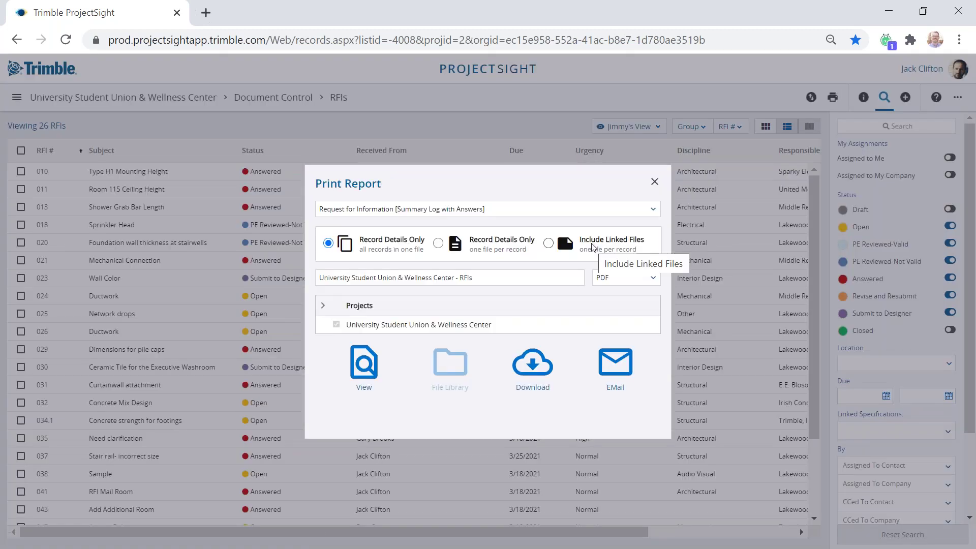
left_click(577, 213)
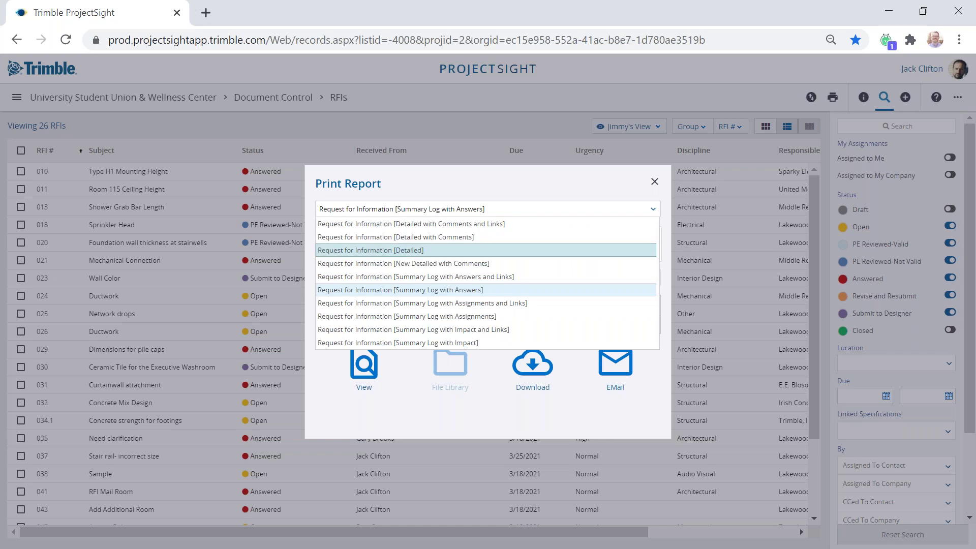
left_click(510, 250)
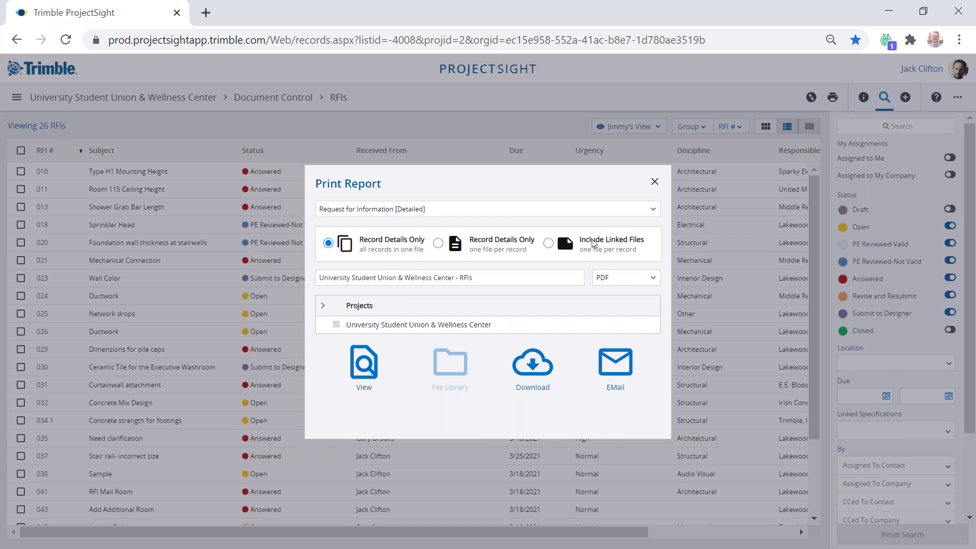
left_click(572, 212)
left_click(505, 250)
left_click(502, 213)
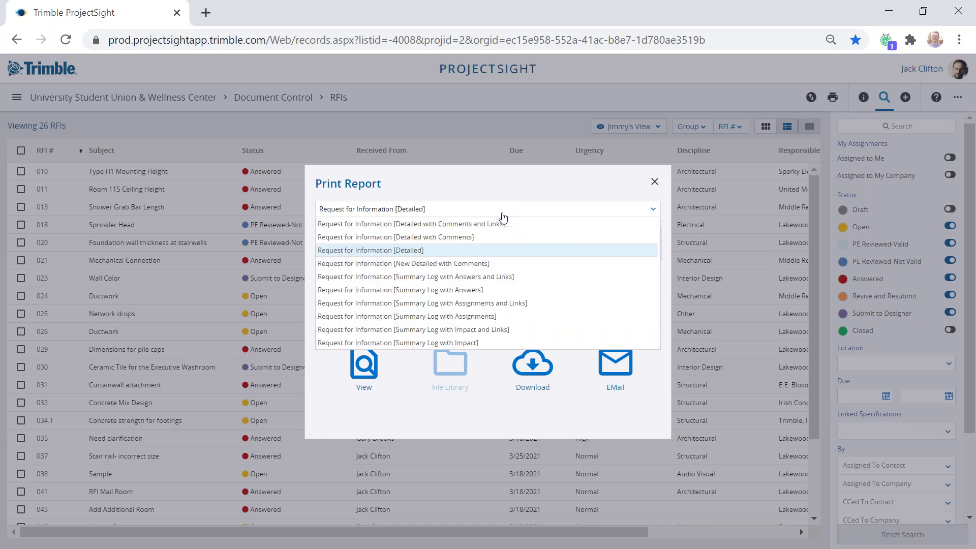
left_click(480, 255)
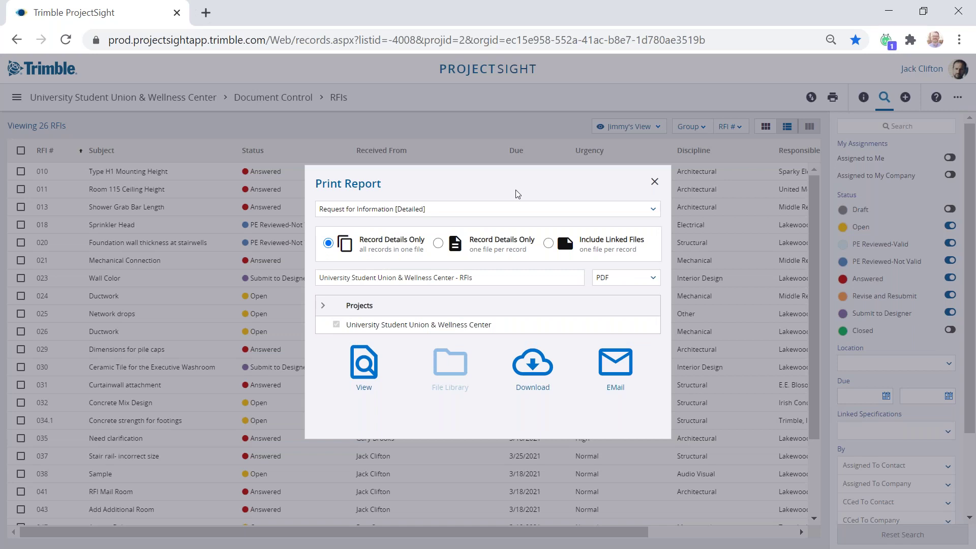
Step: Check the report's file format and additional project choices, and generate the detailed RFI report for viewing as a PDF
left_click(647, 277)
left_click(601, 266)
left_click(322, 307)
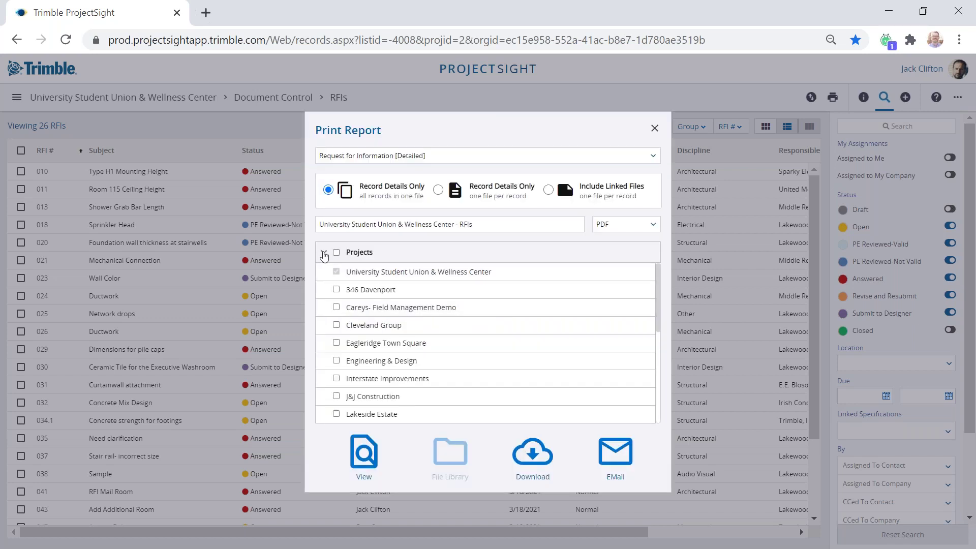
left_click(324, 254)
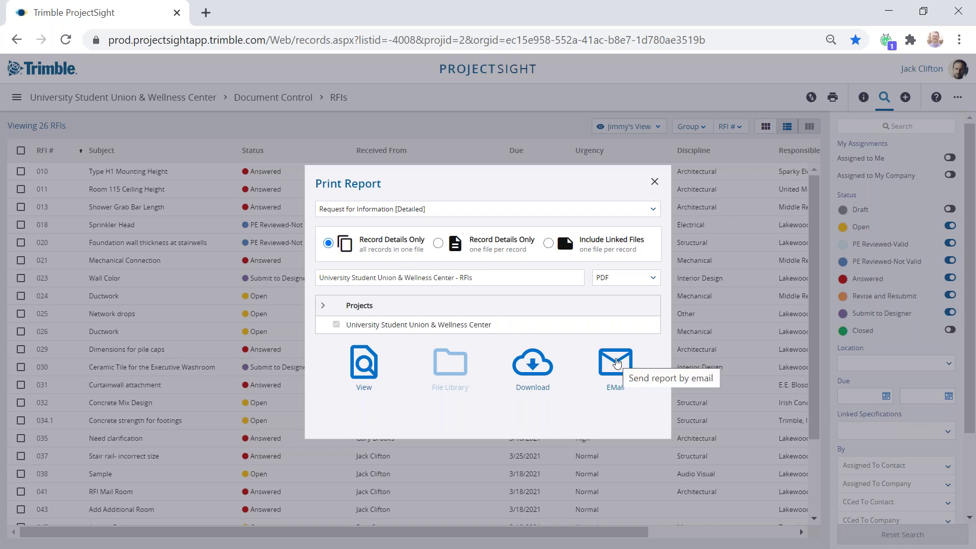
left_click(370, 375)
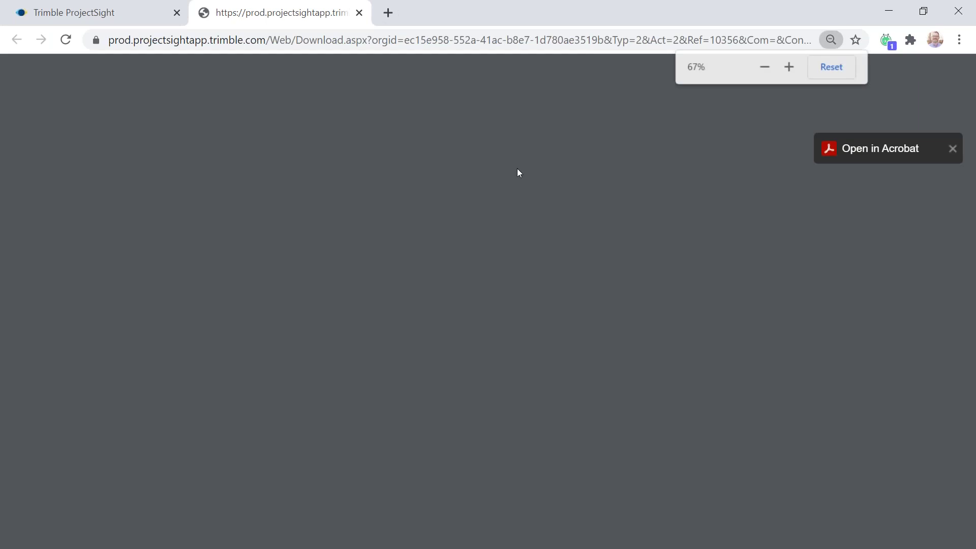
Step: Read through the subject, question, answer and assignments of the RFIs in the generated report, and close the report
scroll(589, 237, "down", 3)
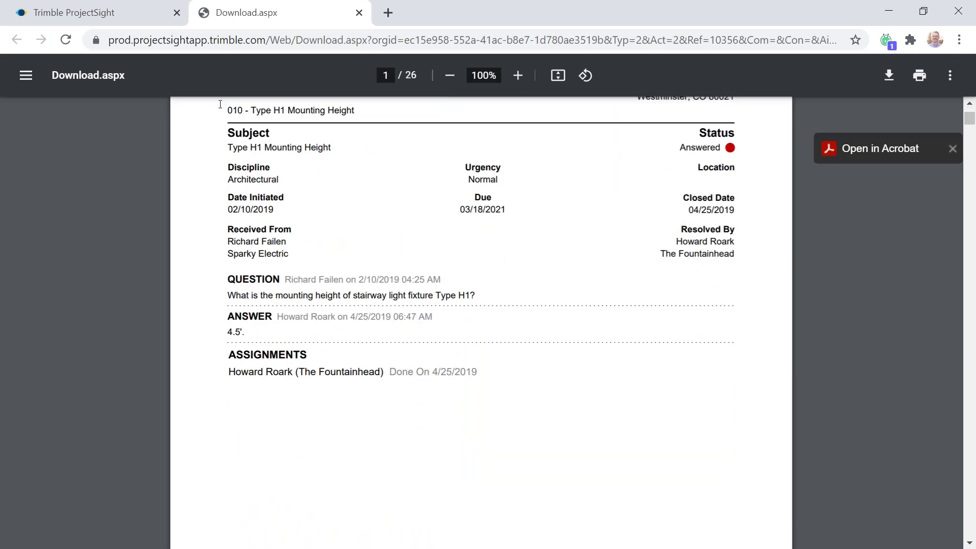
left_click_drag(226, 111, 355, 117)
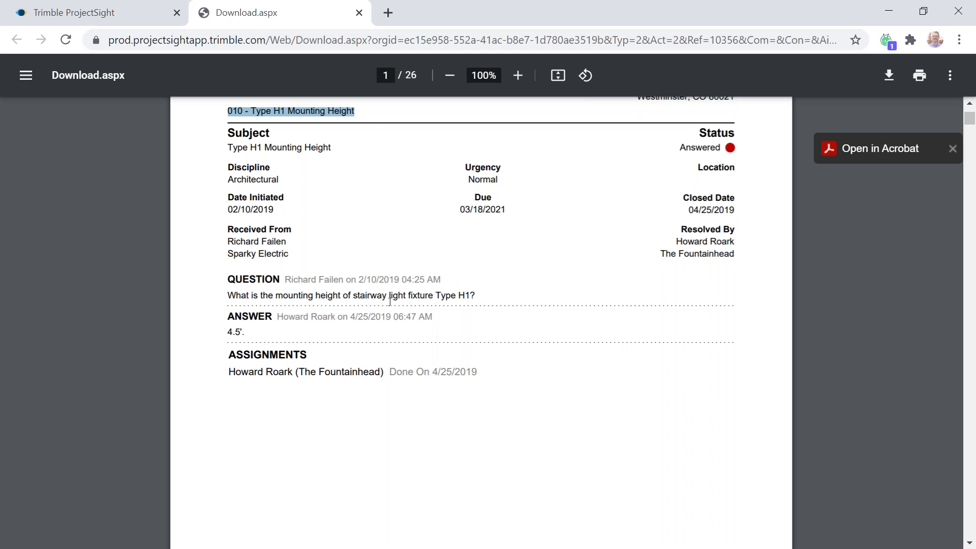
left_click_drag(229, 279, 316, 280)
left_click_drag(242, 317, 286, 320)
left_click_drag(251, 355, 384, 374)
left_click(584, 264)
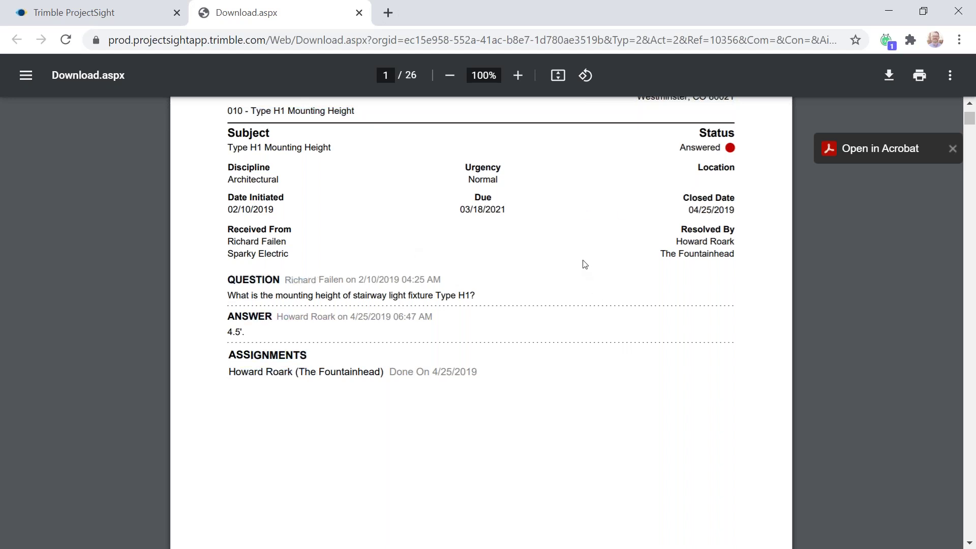
scroll(584, 264, "down", 8)
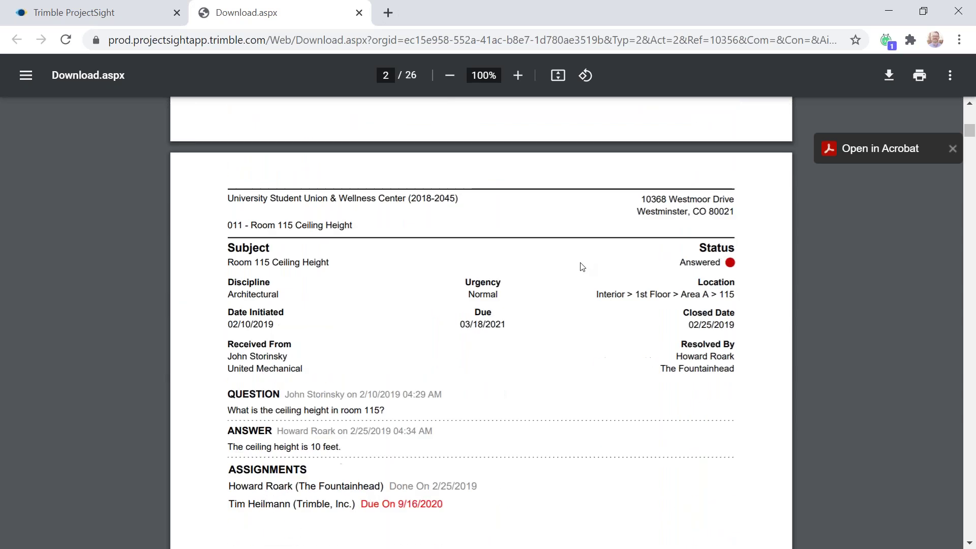
scroll(489, 100, "down", 3)
left_click(358, 13)
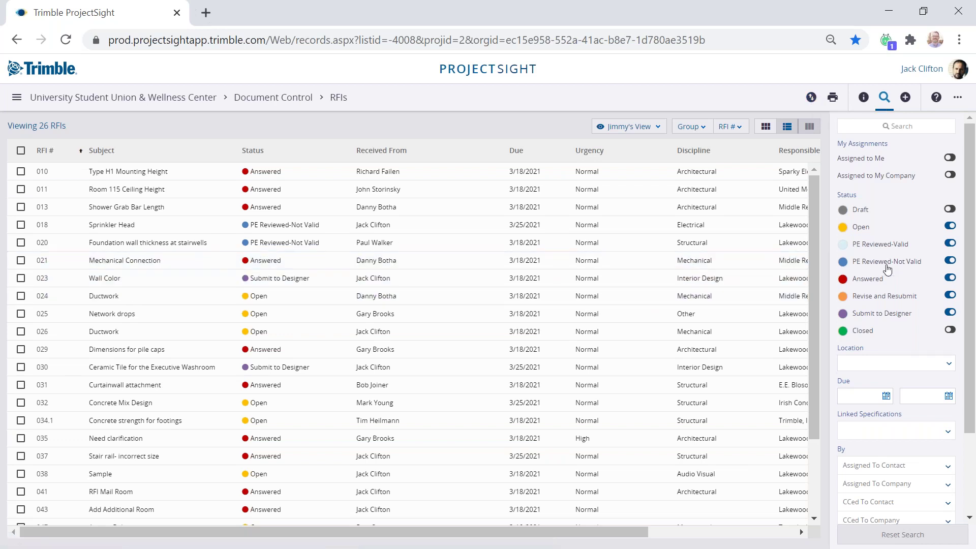
Step: Exclude the Open, PE Reviewed-Valid, Answered, and Revise and Resubmit statuses from the RFIs list
left_click(950, 261)
left_click(950, 227)
left_click(950, 243)
left_click(950, 278)
left_click(950, 296)
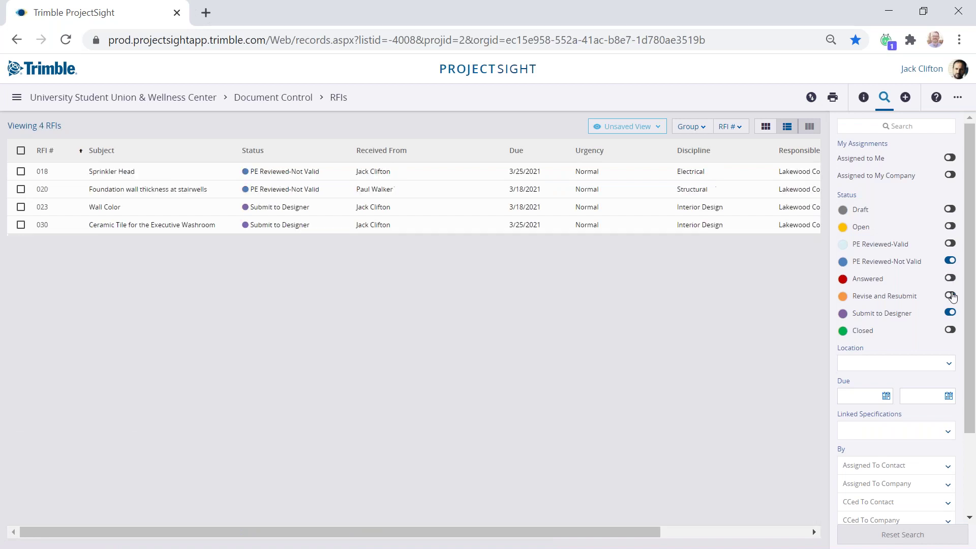
Step: Exclude the Submit to Designer status from the RFIs list and show the details of the Foundation wall thickness at stairwells RFI
left_click(950, 313)
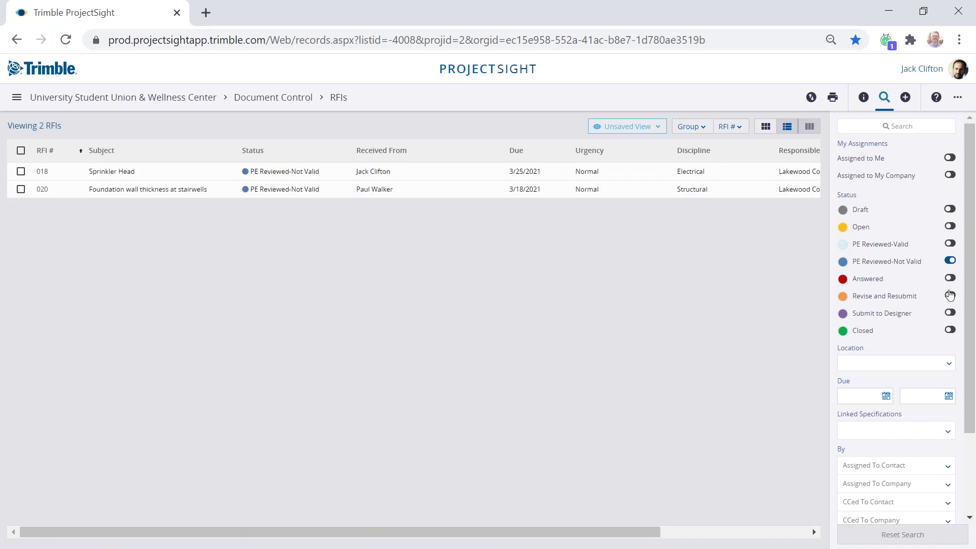
left_click(195, 190)
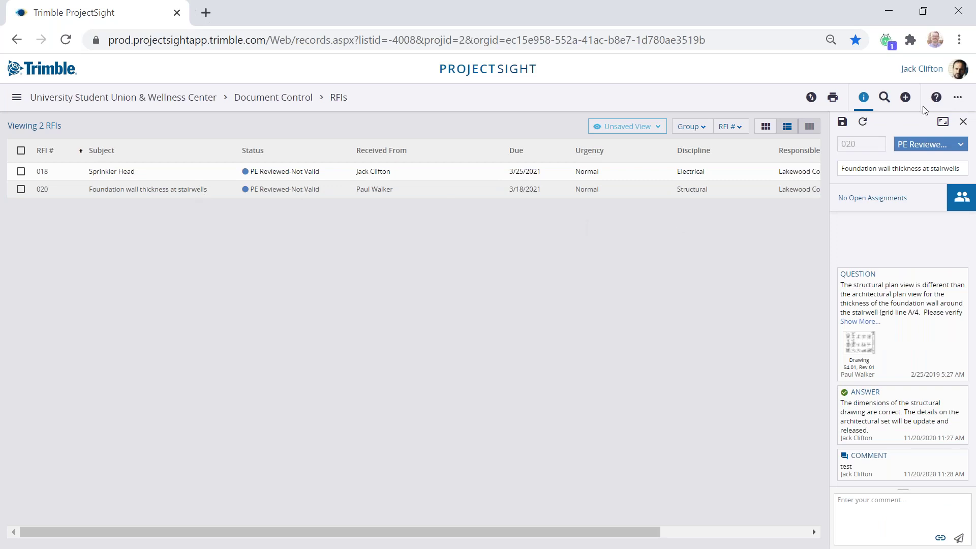
Step: Start adding an RFI and look through its available status choices, keeping the status Open
left_click(905, 98)
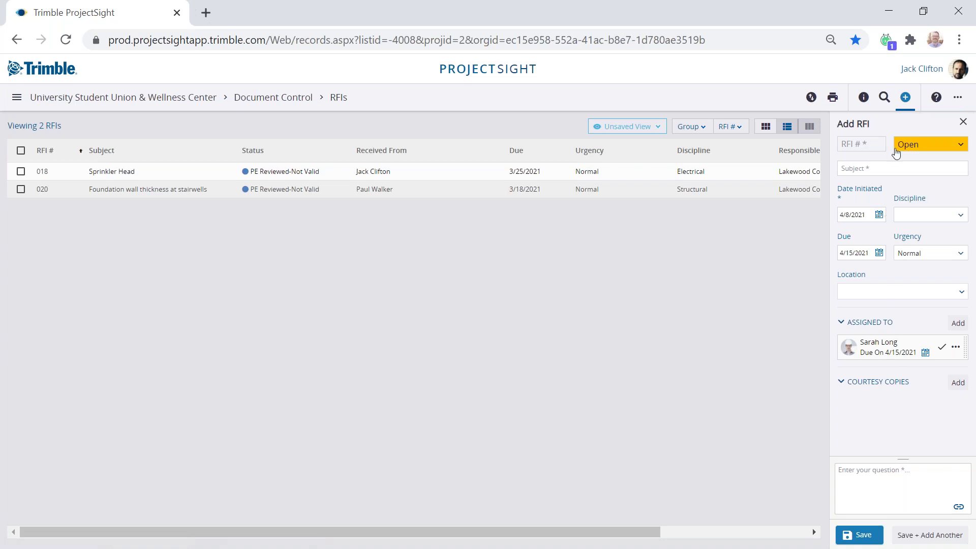
left_click(924, 145)
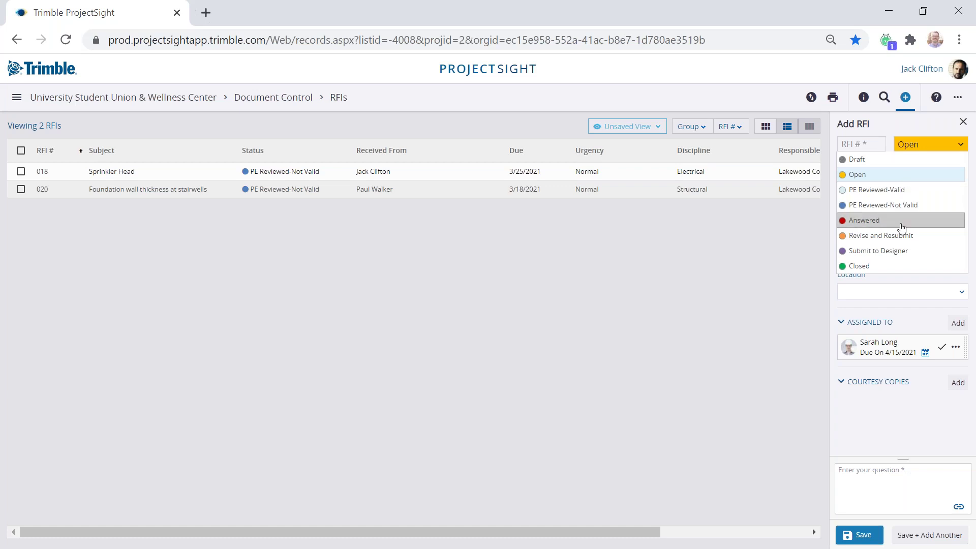
left_click(911, 123)
left_click(909, 144)
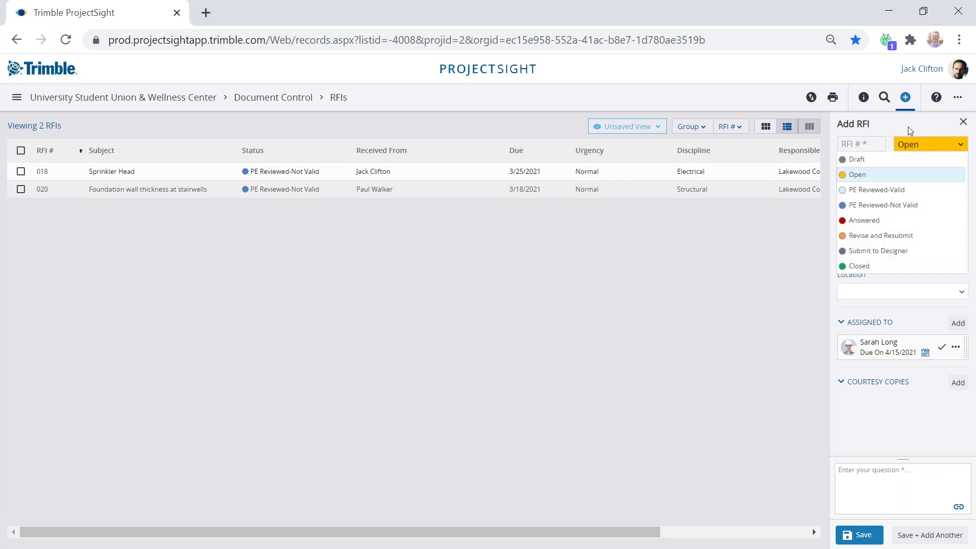
left_click(909, 131)
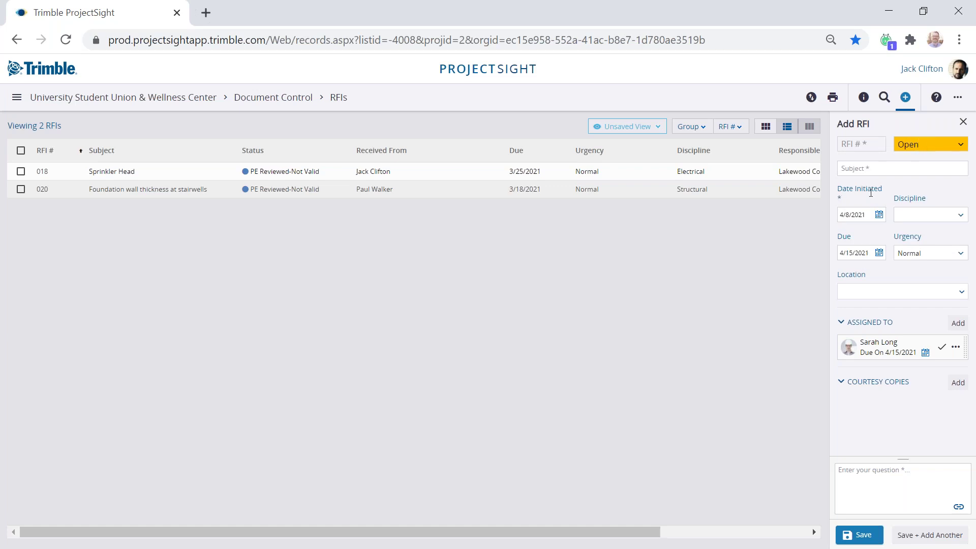
Step: Look over the Discipline choices, Urgency field and Assigned To section of the new RFI form
mouse_move(910, 198)
left_mouse_down()
mouse_move(926, 199)
mouse_move(896, 200)
left_mouse_up()
left_click(926, 199)
left_click(928, 215)
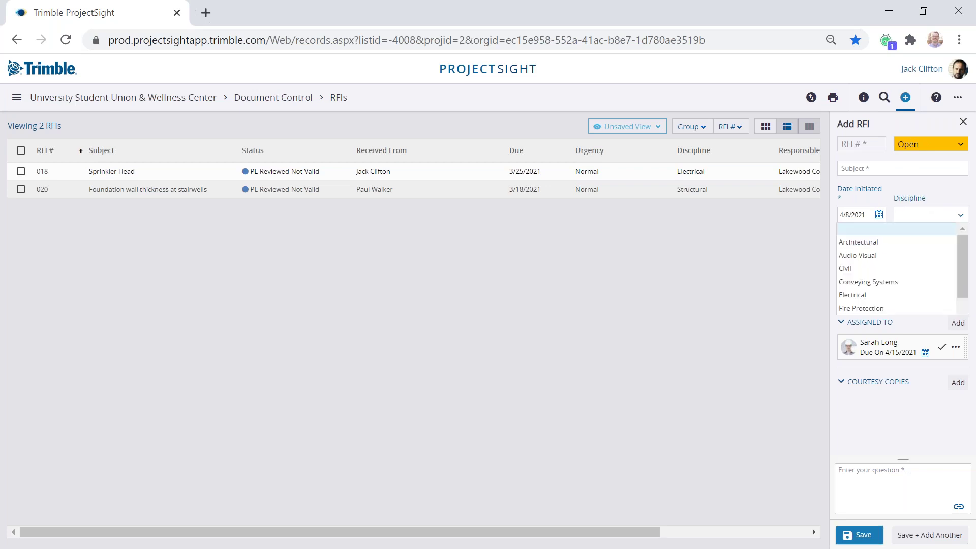
left_click(932, 196)
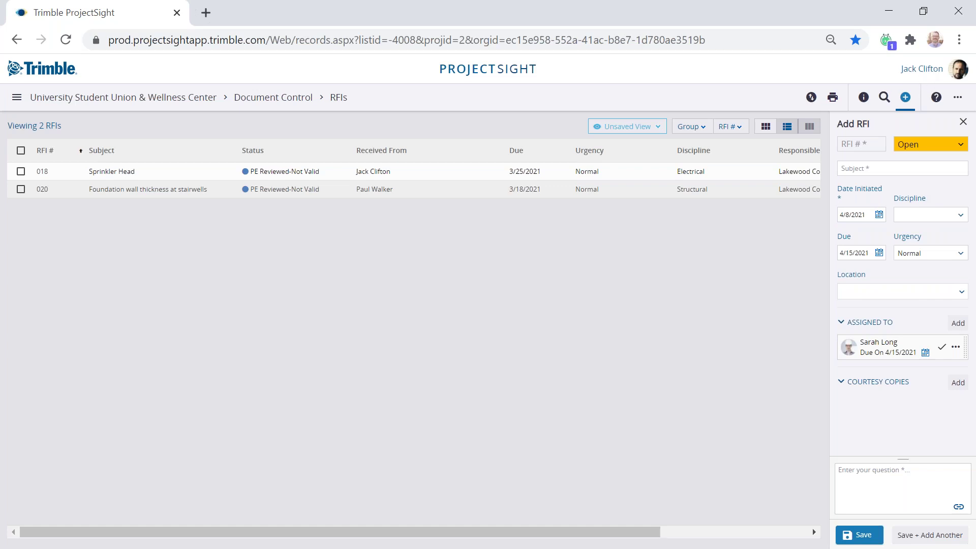
left_click_drag(896, 237, 919, 237)
left_click(919, 237)
left_click_drag(847, 323, 892, 317)
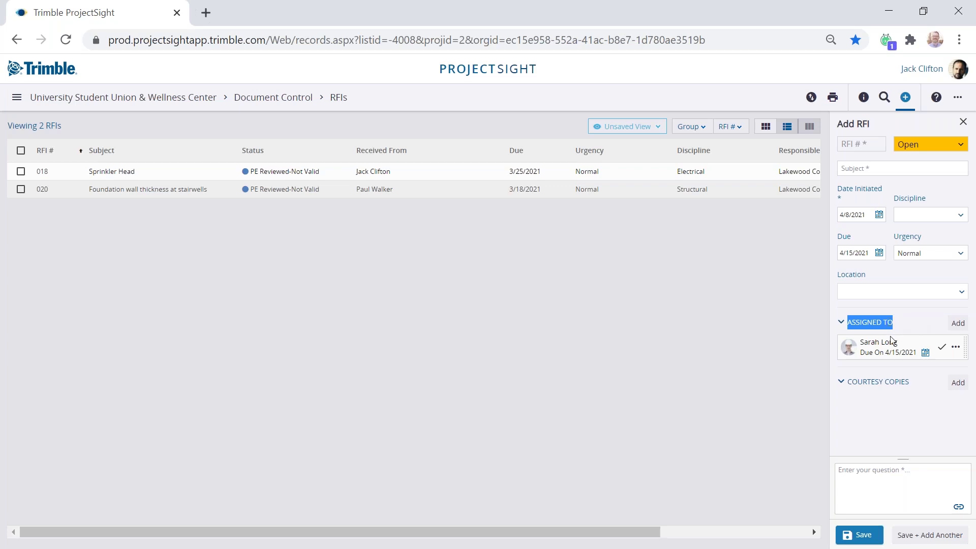
Step: Review the link types that can be added to the new RFI's question, and close the form without saving
left_click(883, 491)
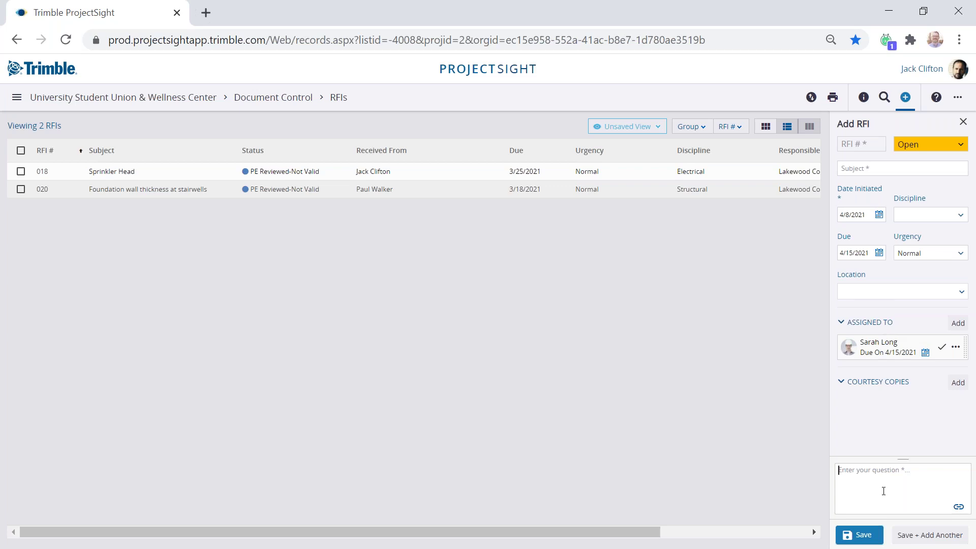
left_click(961, 511)
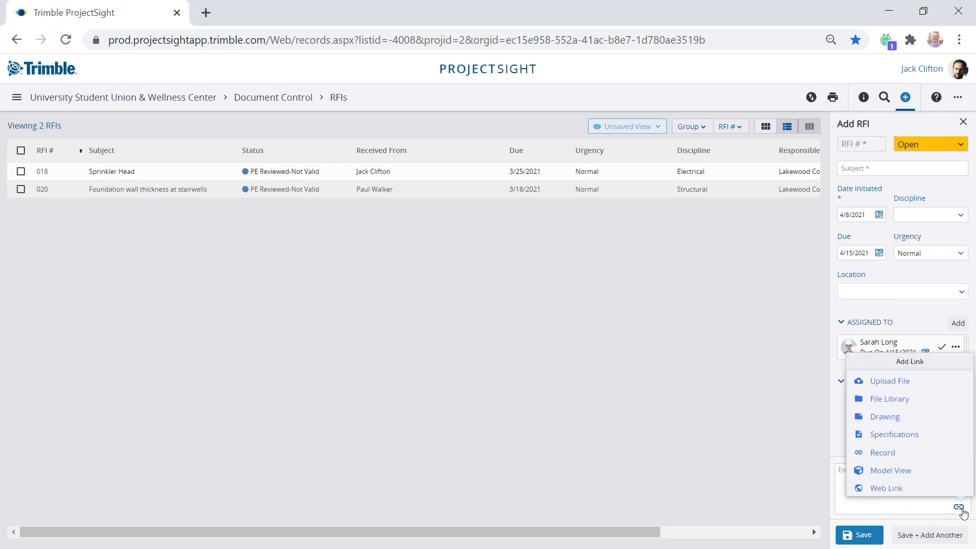
left_click(925, 507)
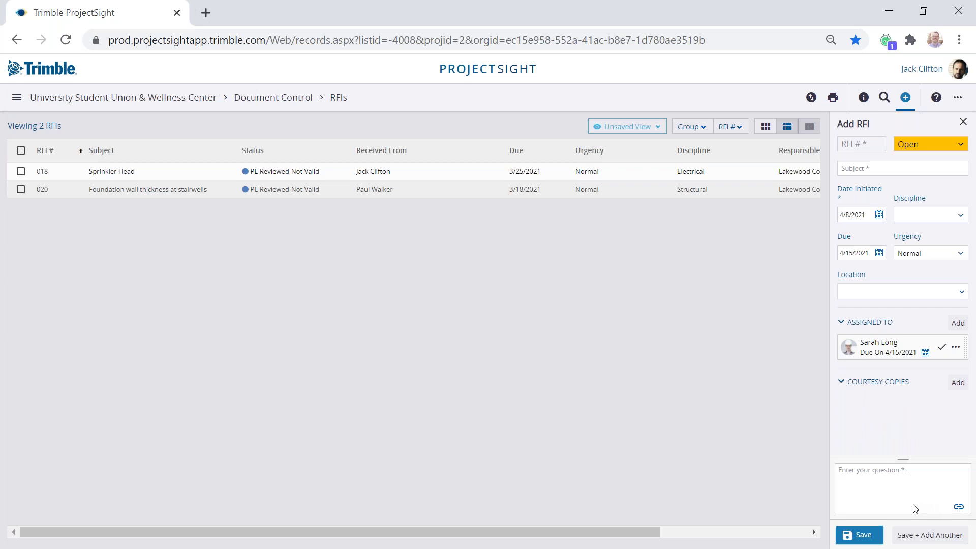
left_click(958, 508)
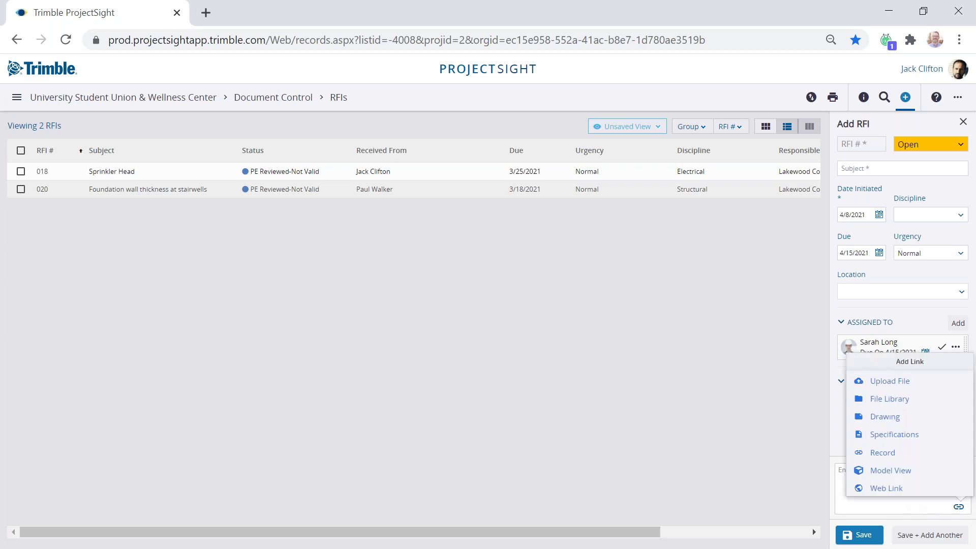
left_click(898, 510)
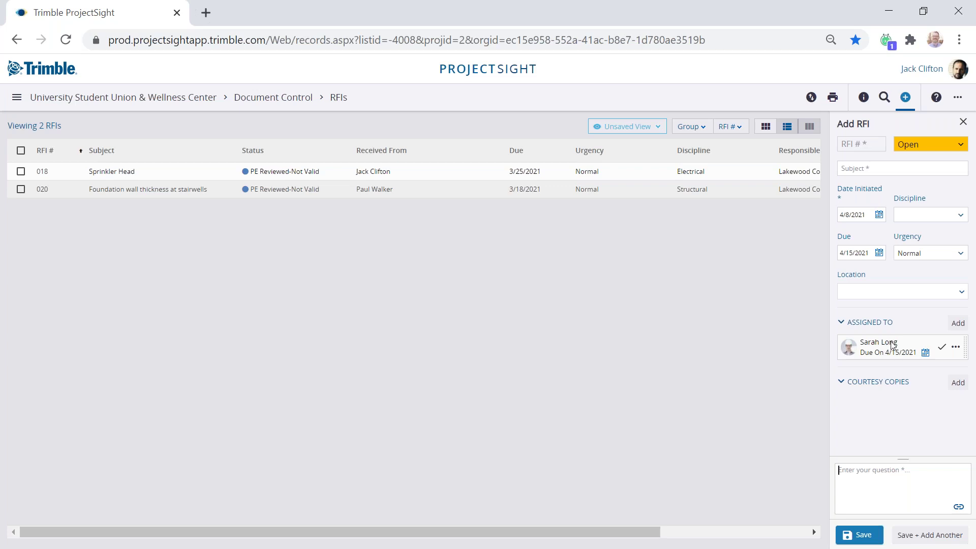
left_click(962, 121)
left_click(528, 316)
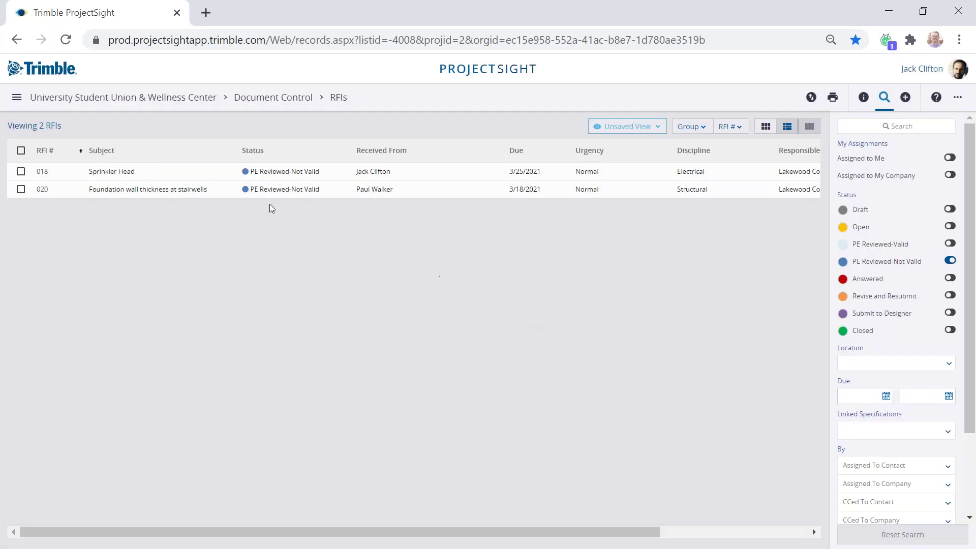
Step: Open the full record of the Foundation wall thickness at stairwells RFI and demote its answer to a comment
left_click(262, 189)
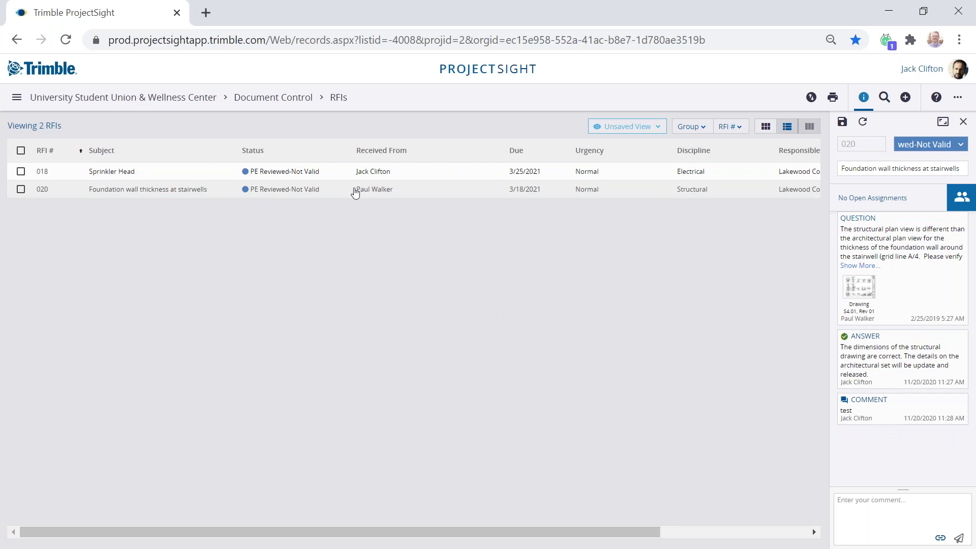
double_click(352, 189)
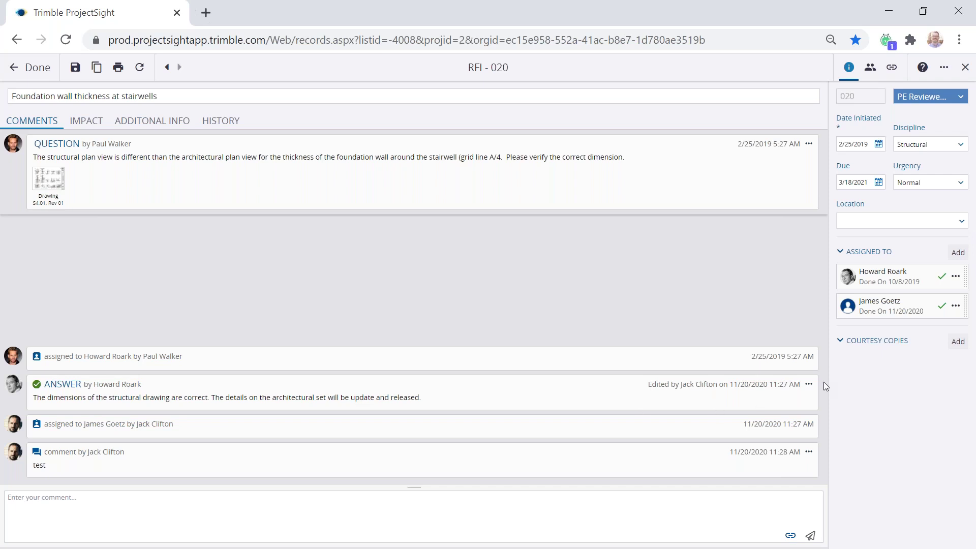
left_click(808, 384)
left_click(750, 382)
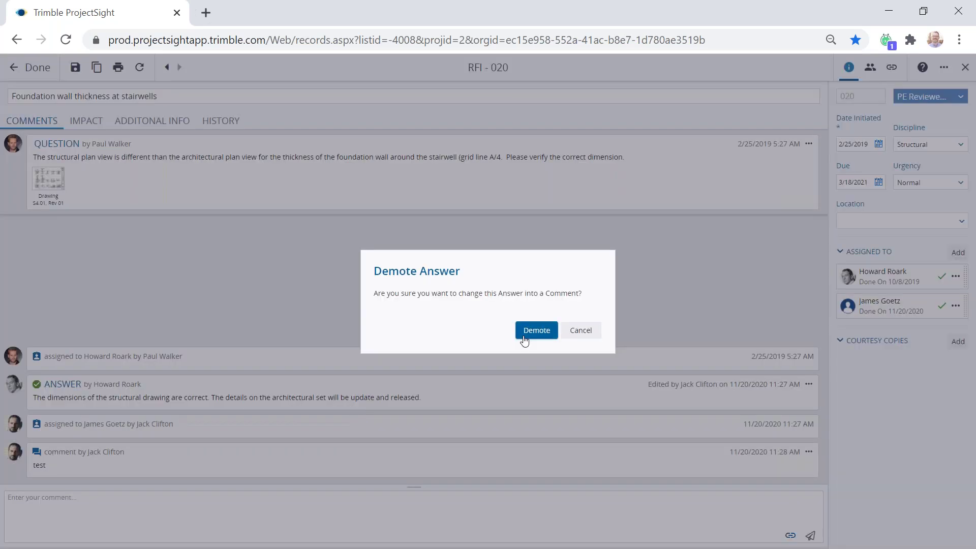
left_click(525, 337)
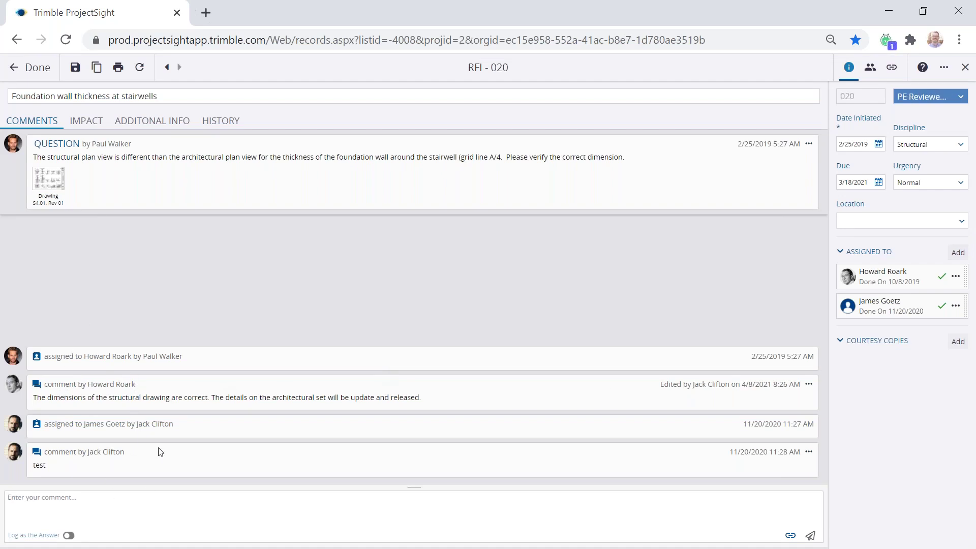
Step: Promote the comment about the structural drawing's dimensions to the RFI's answer
left_click(807, 386)
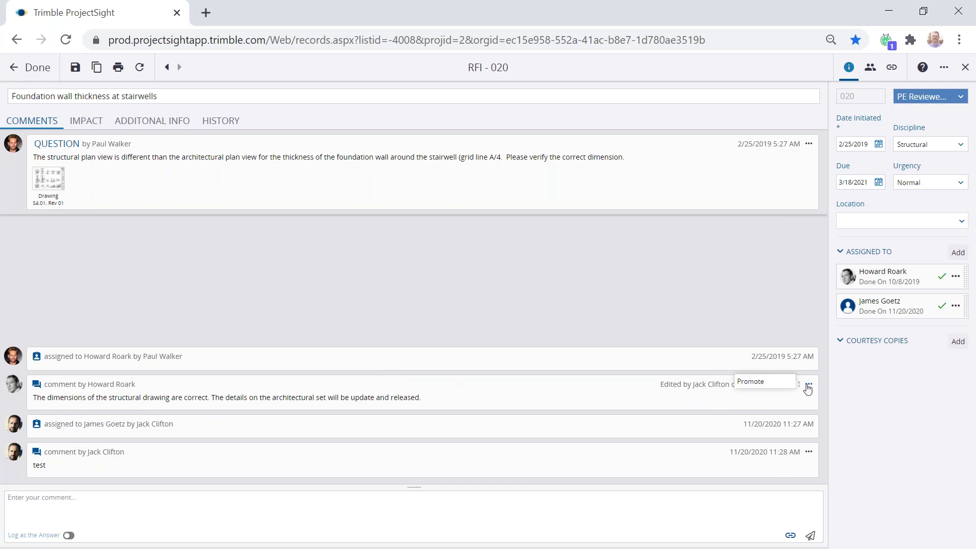
left_click(765, 383)
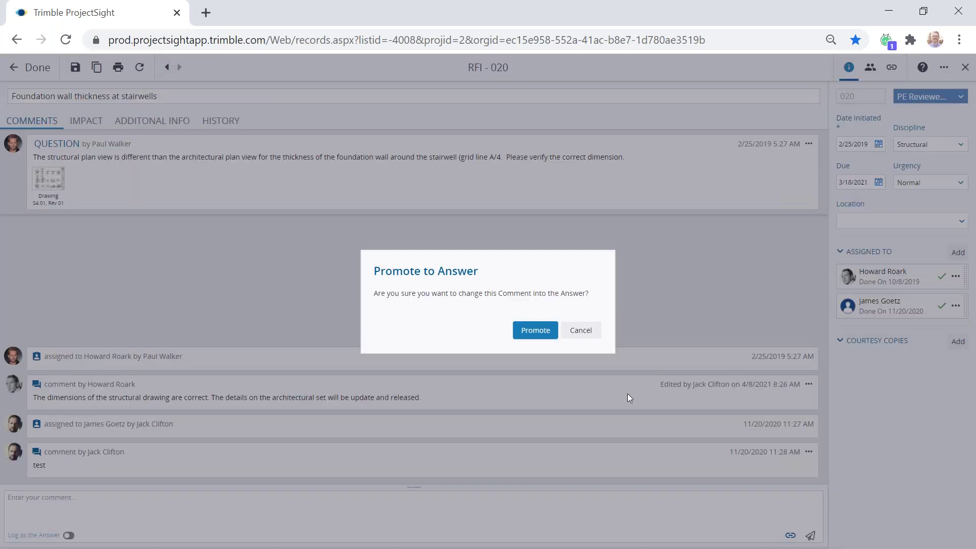
left_click(535, 329)
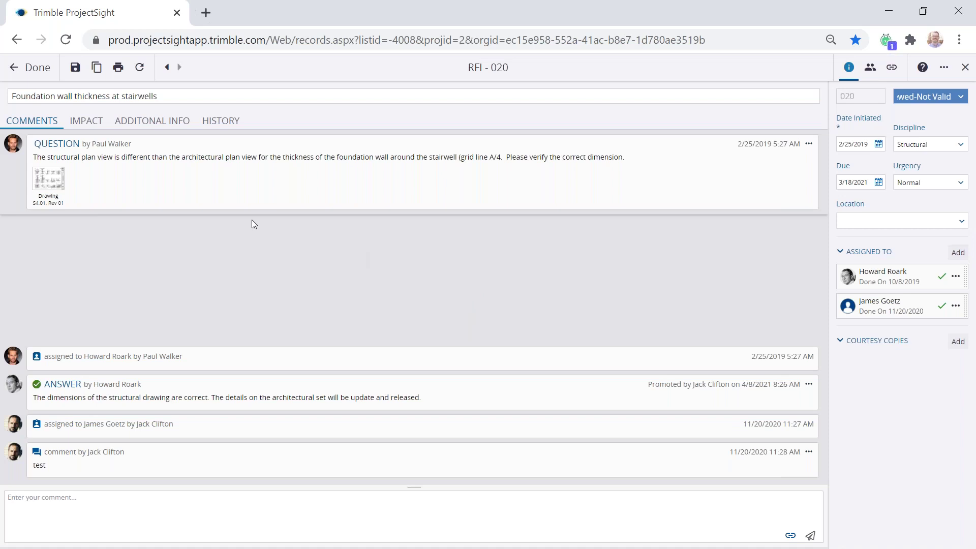
Step: Review the RFI's impact, additional information and change history, and return to its comments
left_click(82, 124)
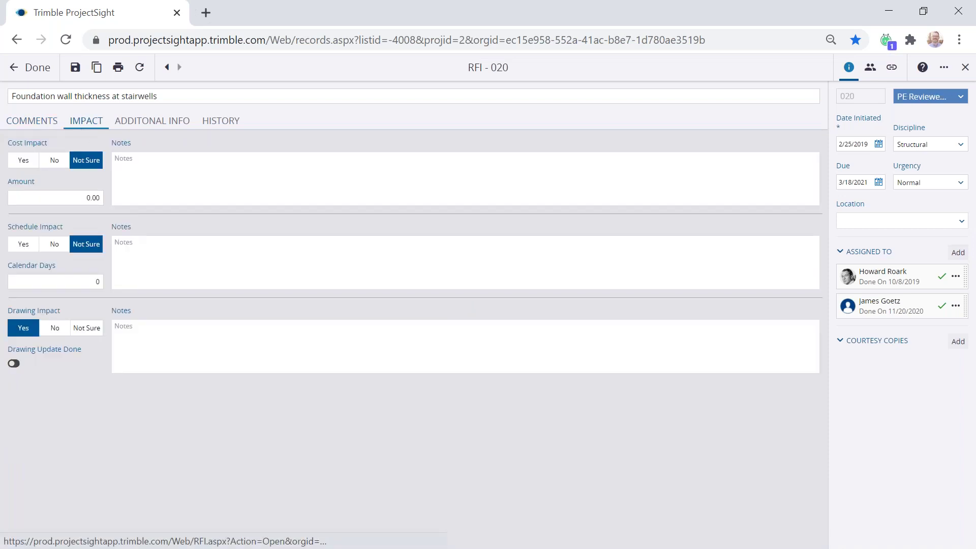
left_click(131, 123)
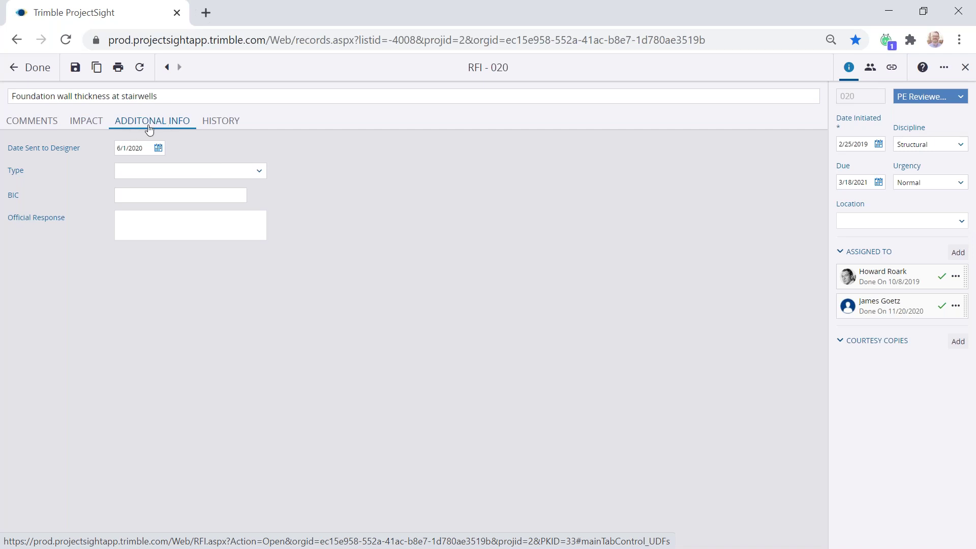
left_click(209, 122)
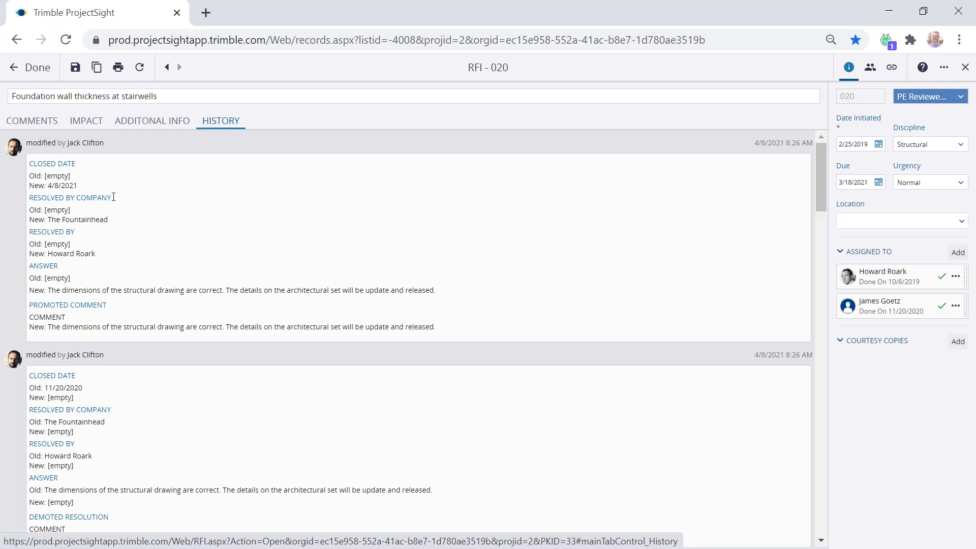
left_click_drag(821, 154, 816, 414)
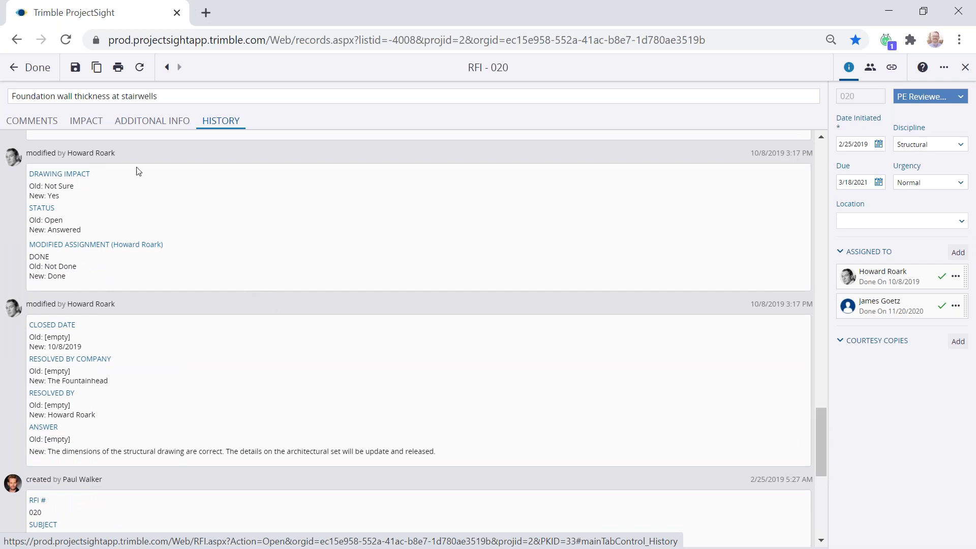
left_click(16, 123)
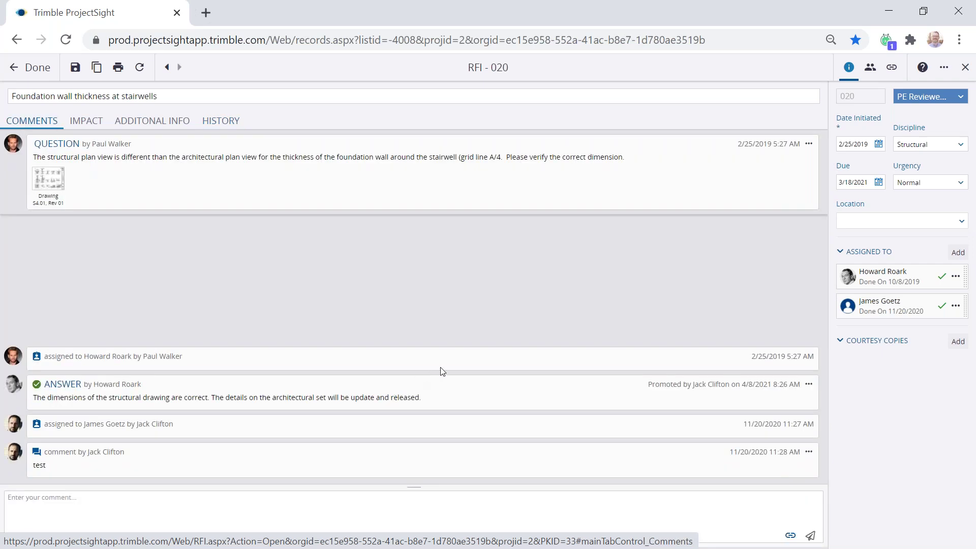
Step: Set the foundation wall RFI's status to Closed and return to the RFIs list
left_click(919, 99)
left_click(887, 218)
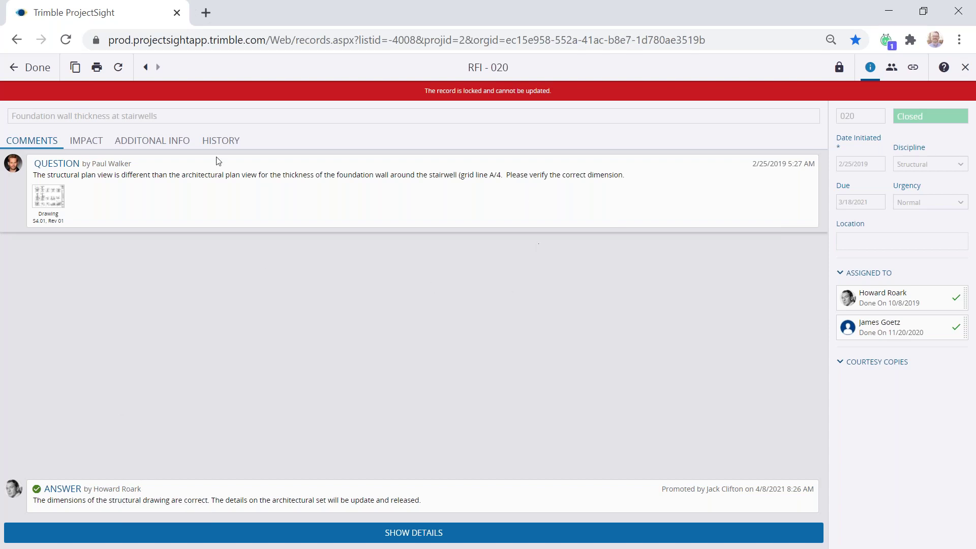
left_click(21, 67)
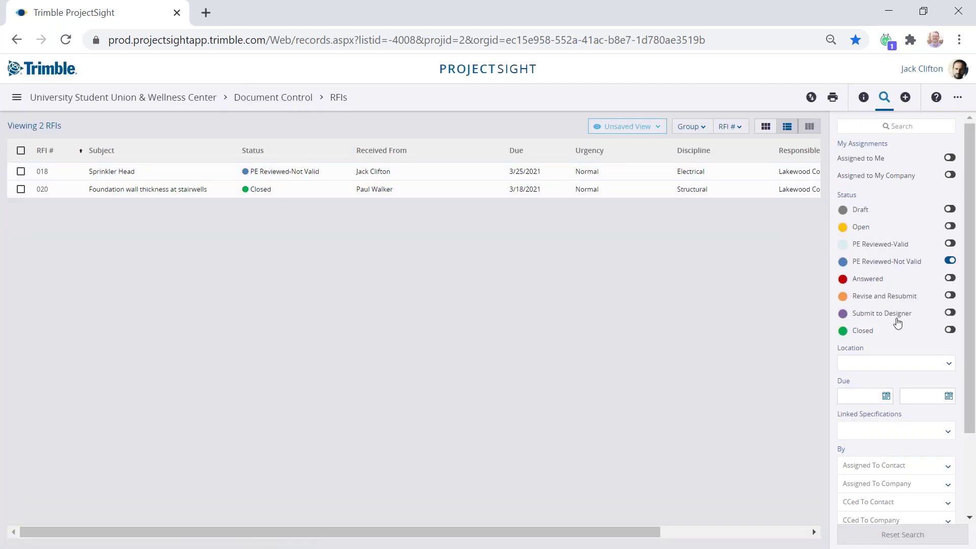
Step: Look through the saved views available for the RFIs list without switching views
left_click(641, 126)
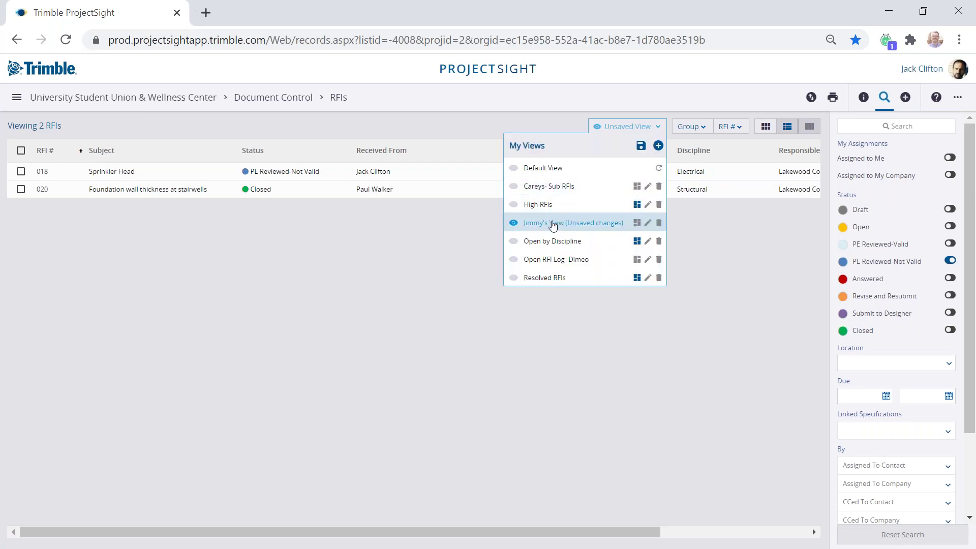
left_click(396, 239)
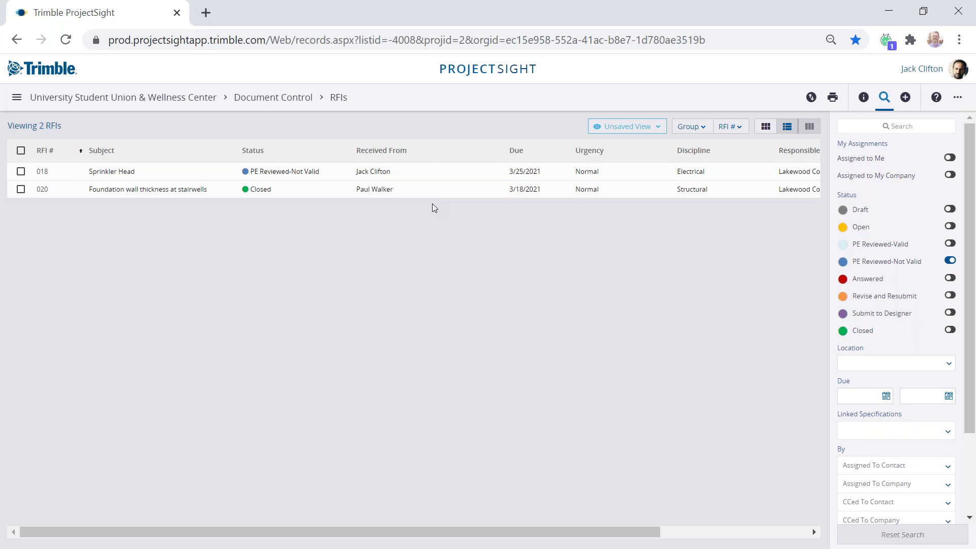
left_click(625, 127)
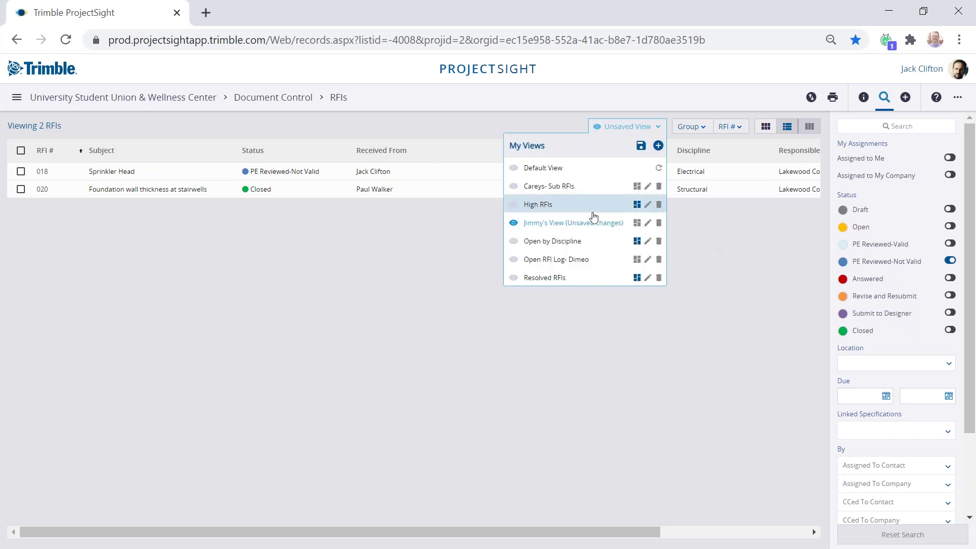
left_click(428, 258)
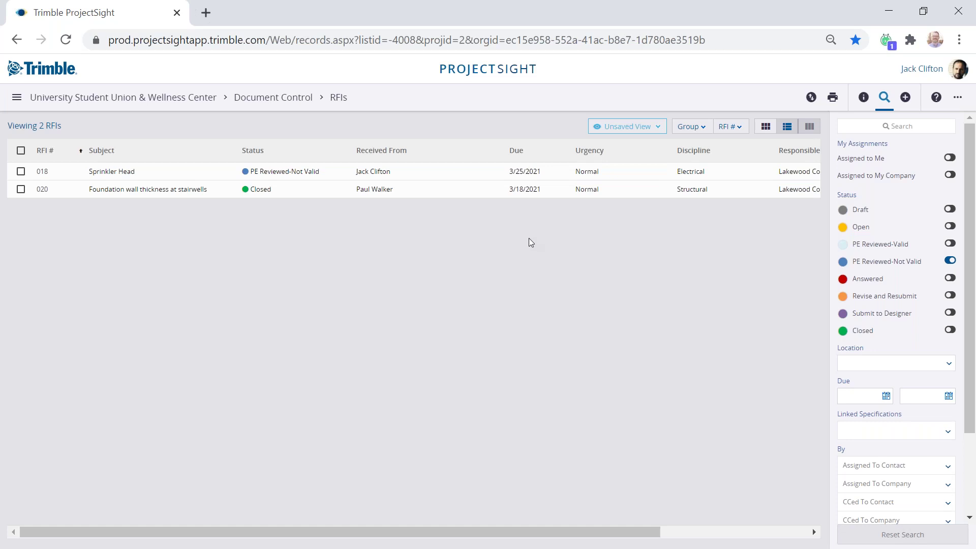
Step: Leave the RFIs list for the Document Control modules and open Submittals
left_click(262, 97)
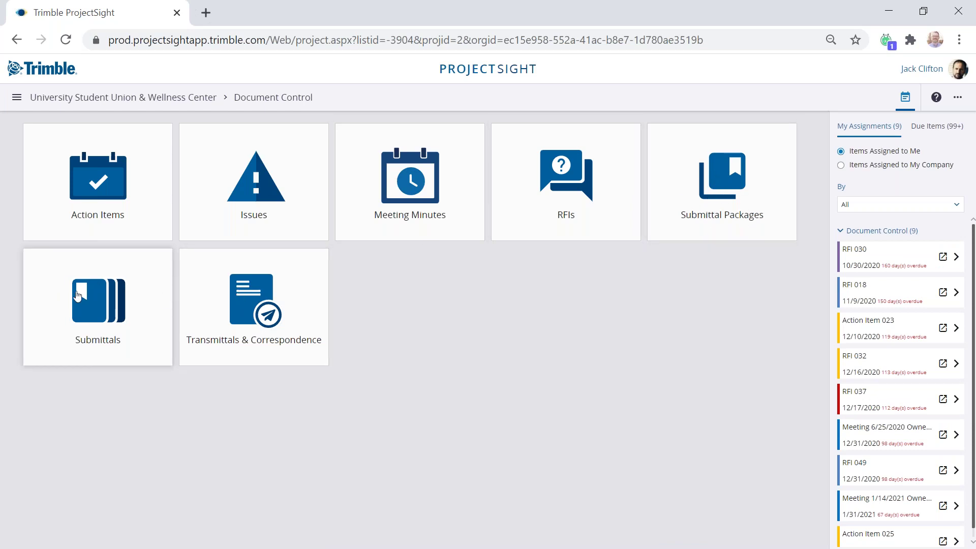
left_click(76, 296)
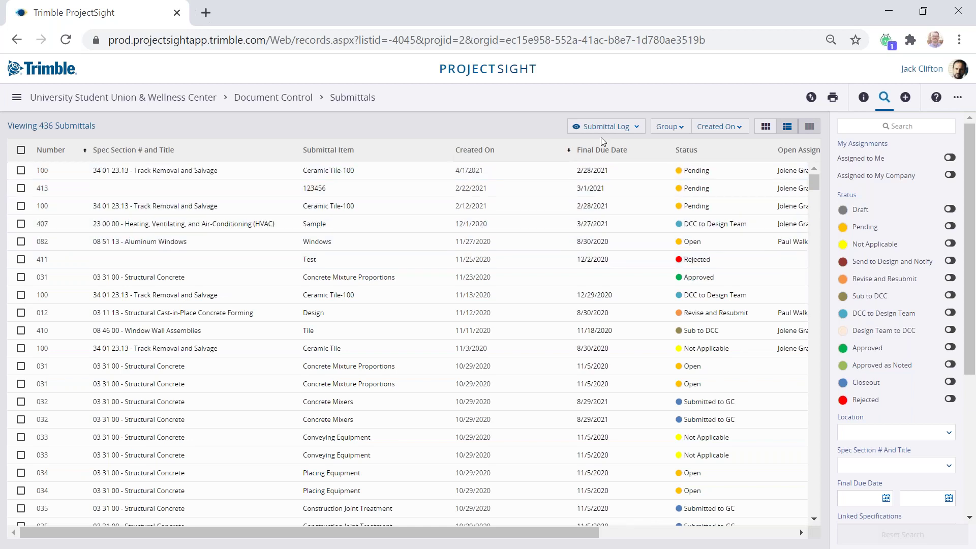
Step: Look through the grouping, sorting and saved view options of the Submittals list without changing them
left_click_drag(185, 536, 169, 548)
left_click(670, 127)
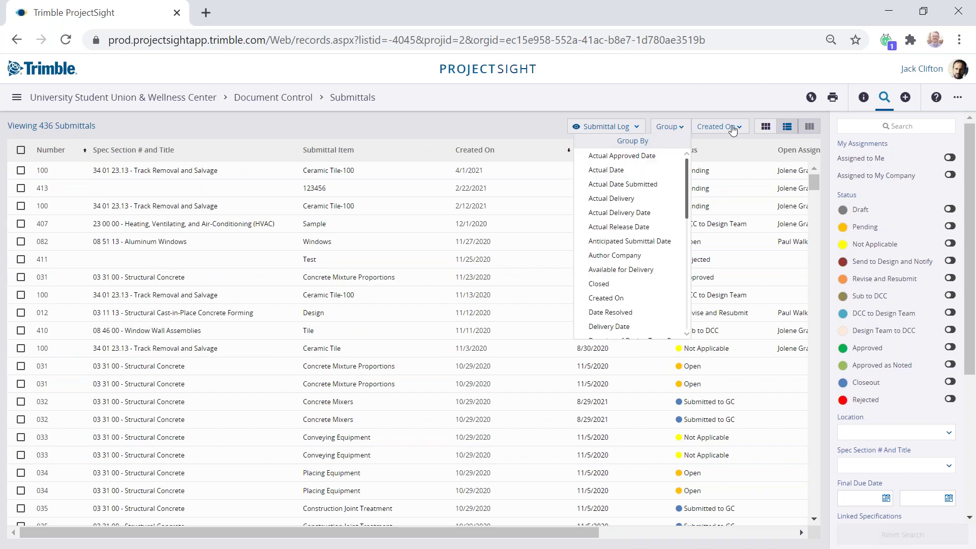
left_click(731, 127)
left_click(622, 127)
left_click(517, 121)
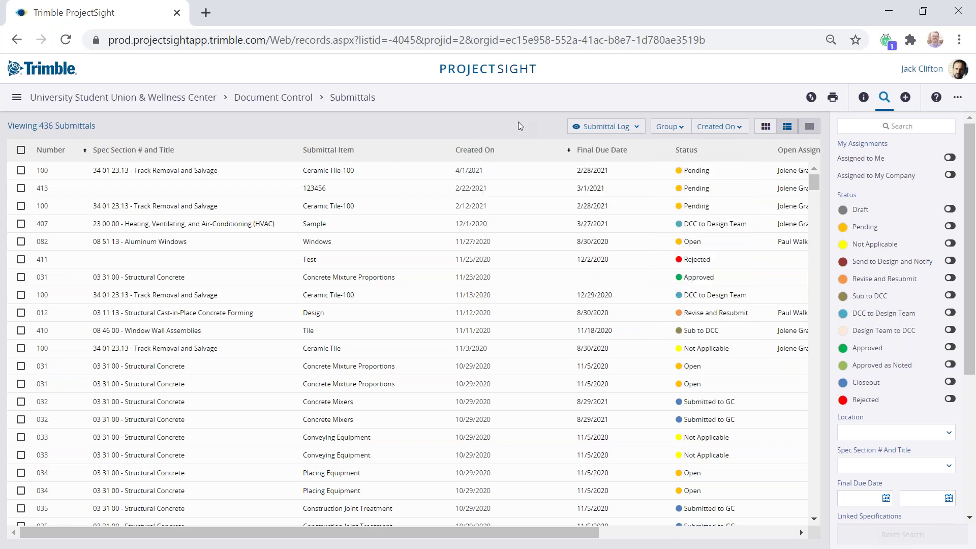
Step: Open the newest Ceramic Tile-100 submittal, review its details, comments, tracking and additional information, and return to the Submittals list
left_click(376, 174)
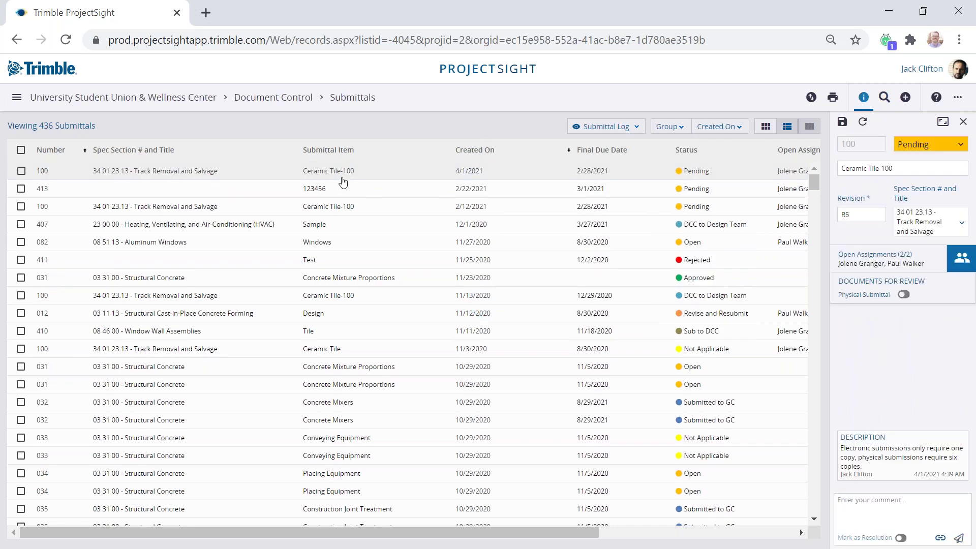
double_click(352, 182)
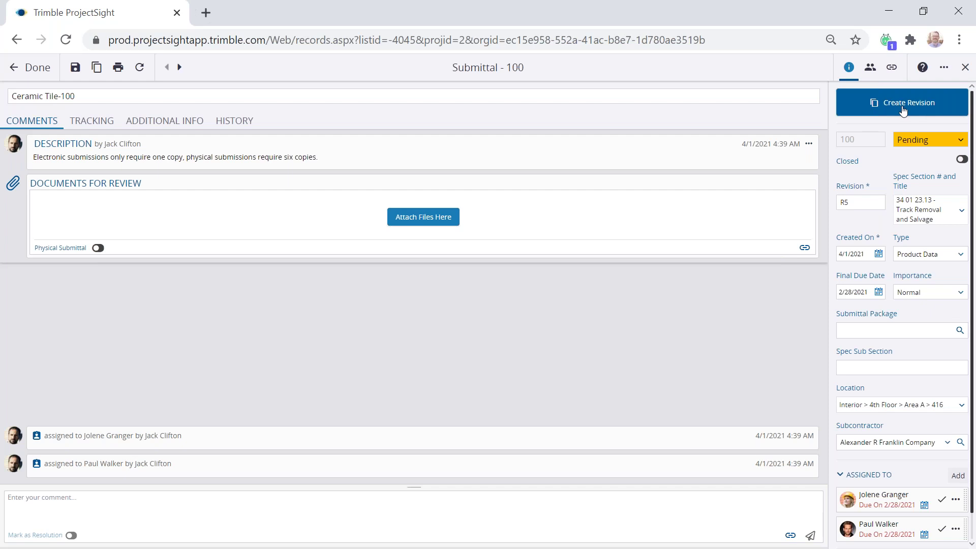
scroll(899, 400, "down", 1)
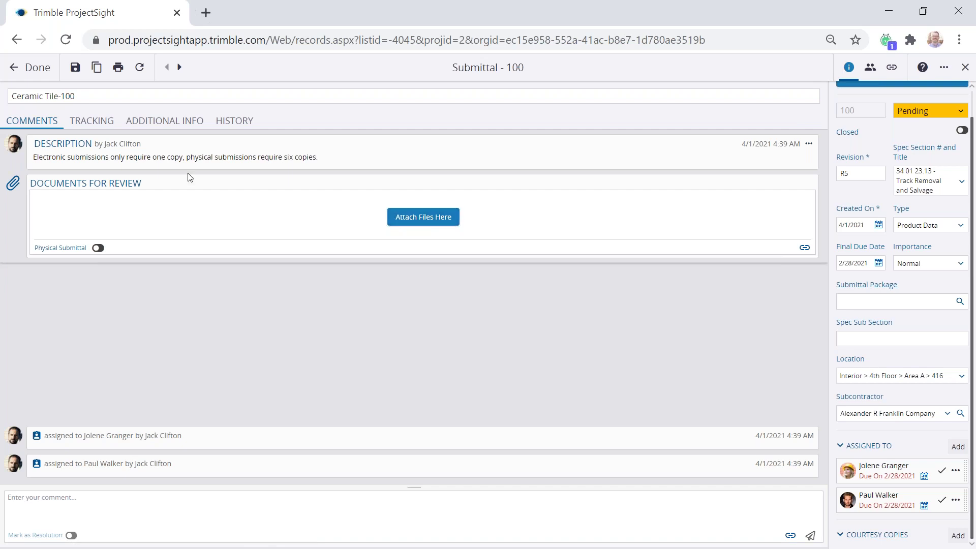
left_click(88, 129)
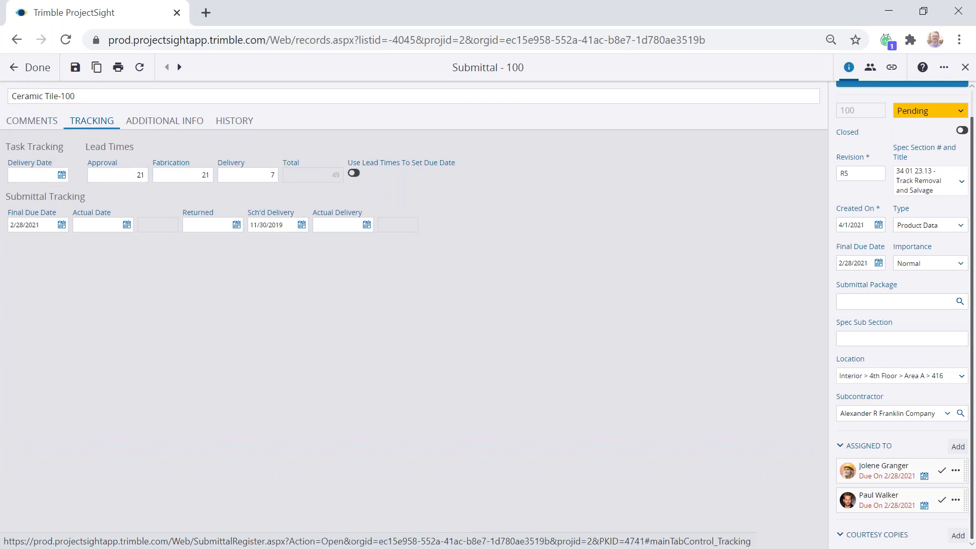
left_click(163, 125)
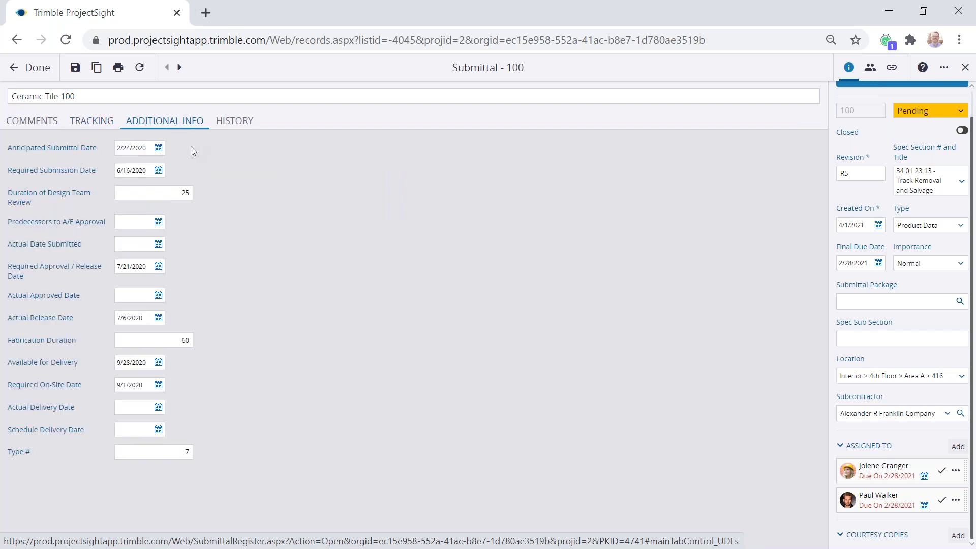
left_click(49, 123)
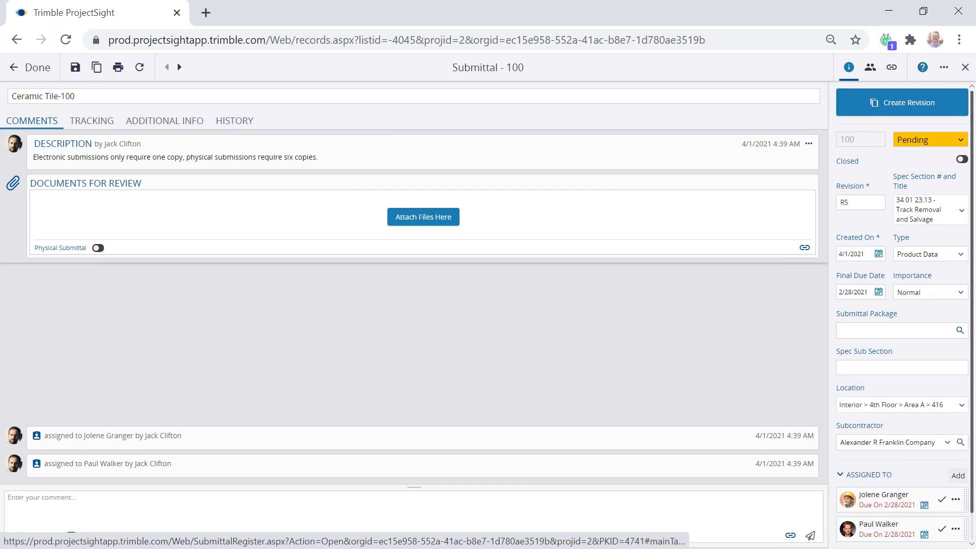
left_click(967, 68)
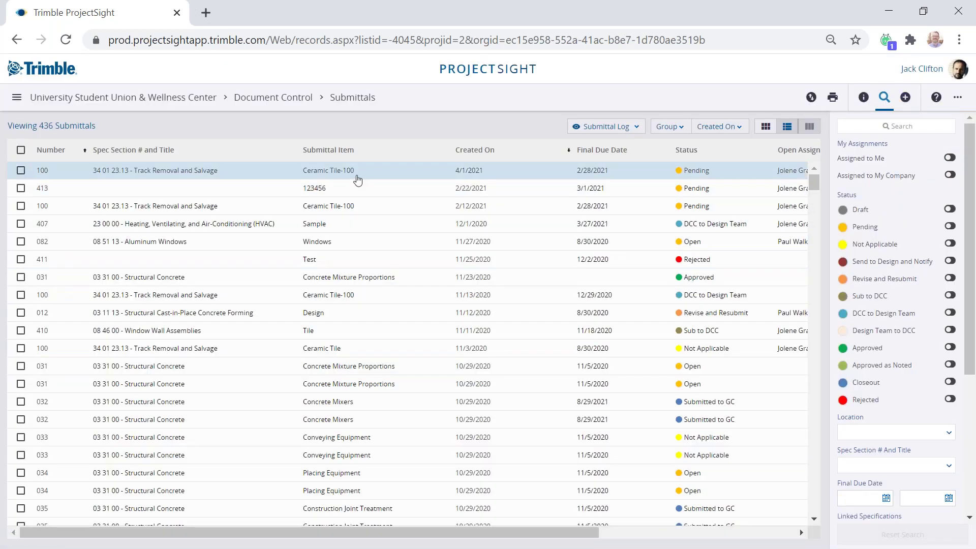
Step: Open the 2/10/2021 Facade Coordination meeting from Document Control's Meeting Minutes and review its Vestibules agenda item
left_click(245, 99)
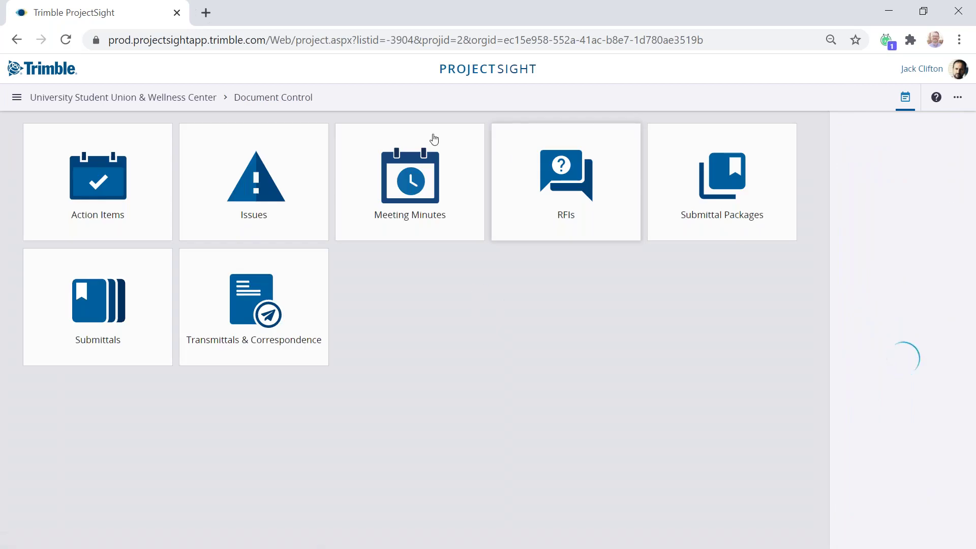
left_click(394, 183)
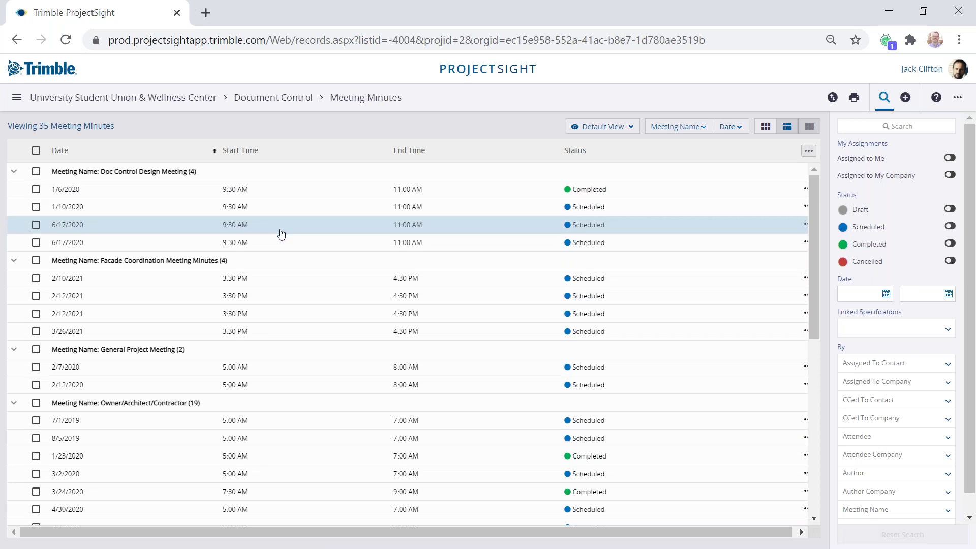
left_click(304, 279)
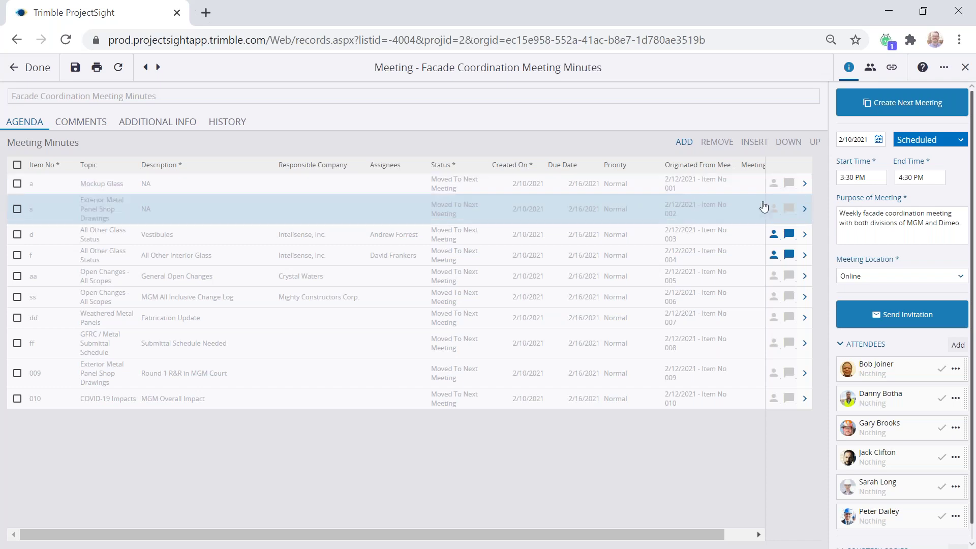
left_click(804, 235)
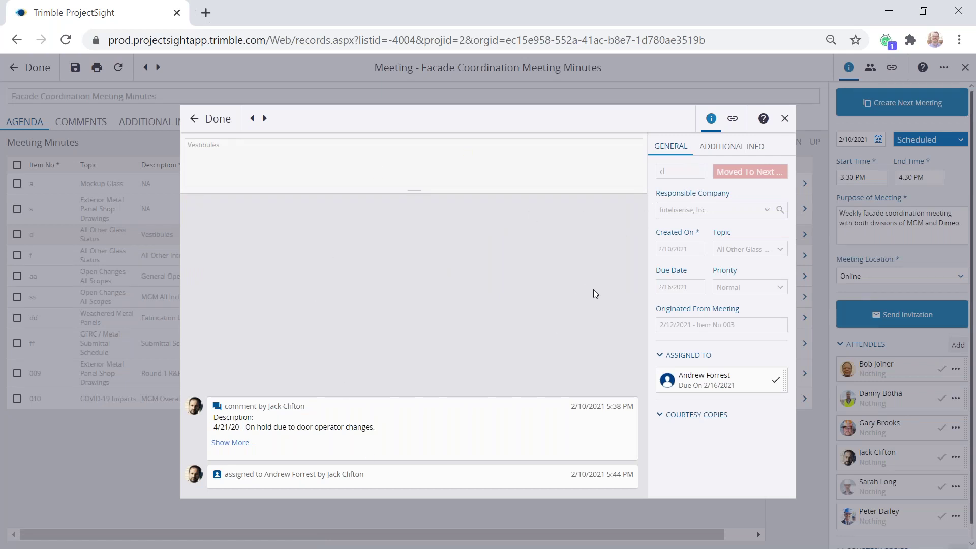
left_click(785, 118)
Step: Create the next facade coordination meeting, copying over the Mockup Glass and Exterior Metal Panel Shop Drawings items
left_click(888, 105)
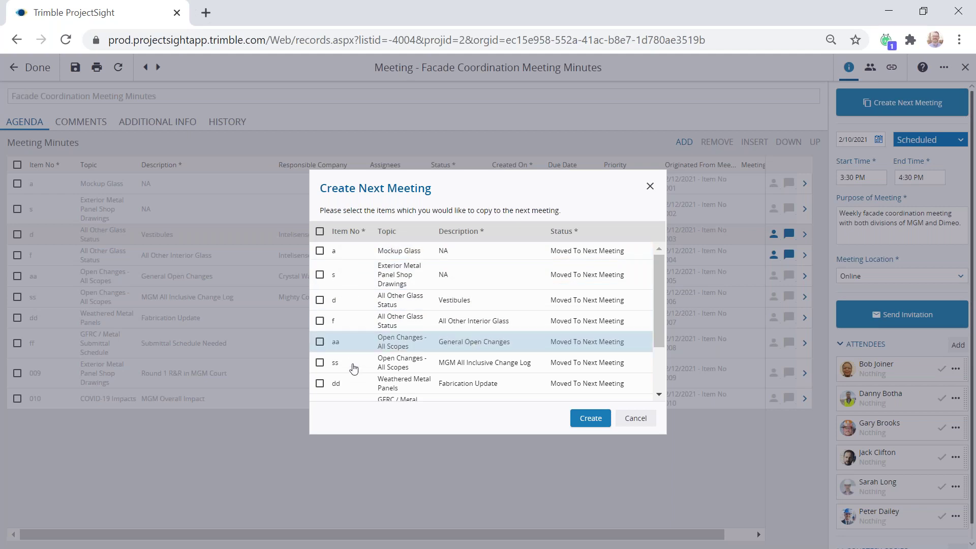
left_click(319, 250)
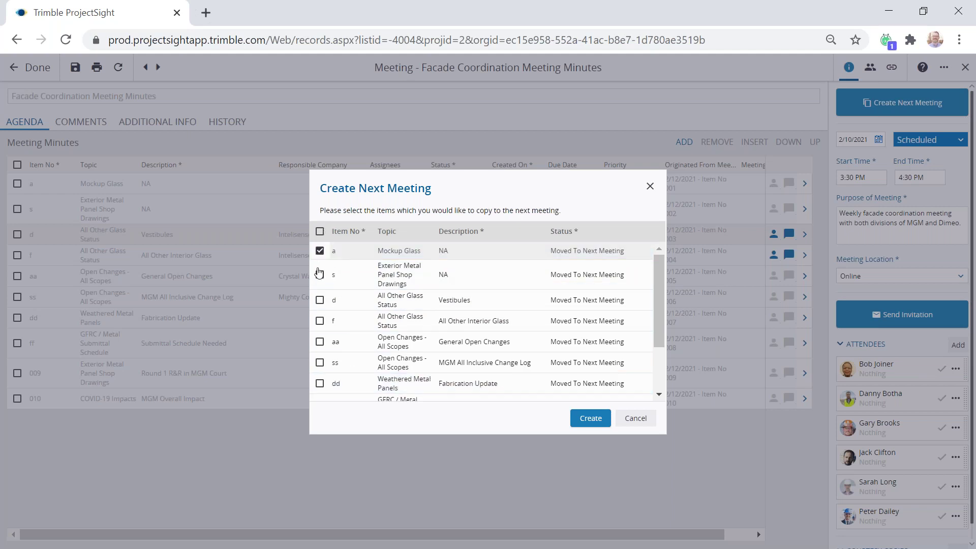
left_click(320, 268)
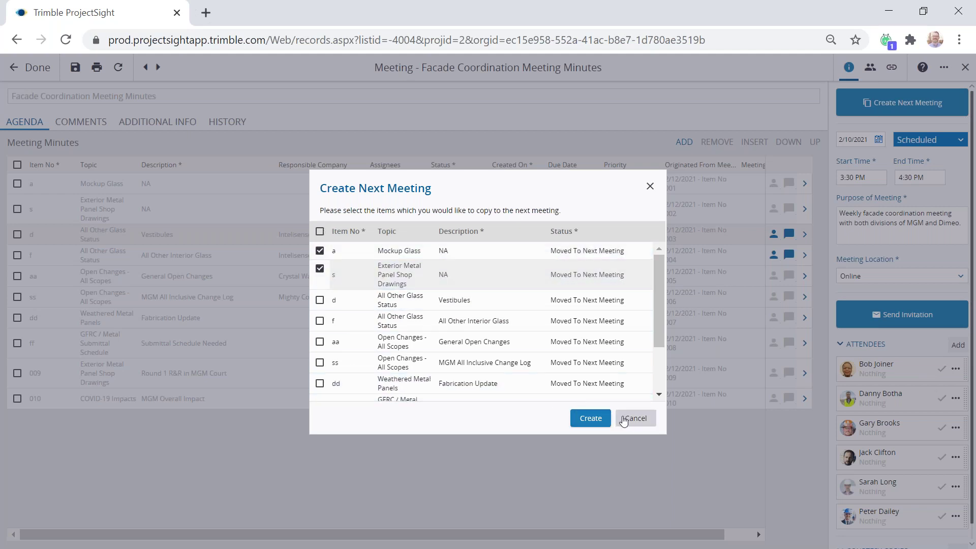
left_click(598, 420)
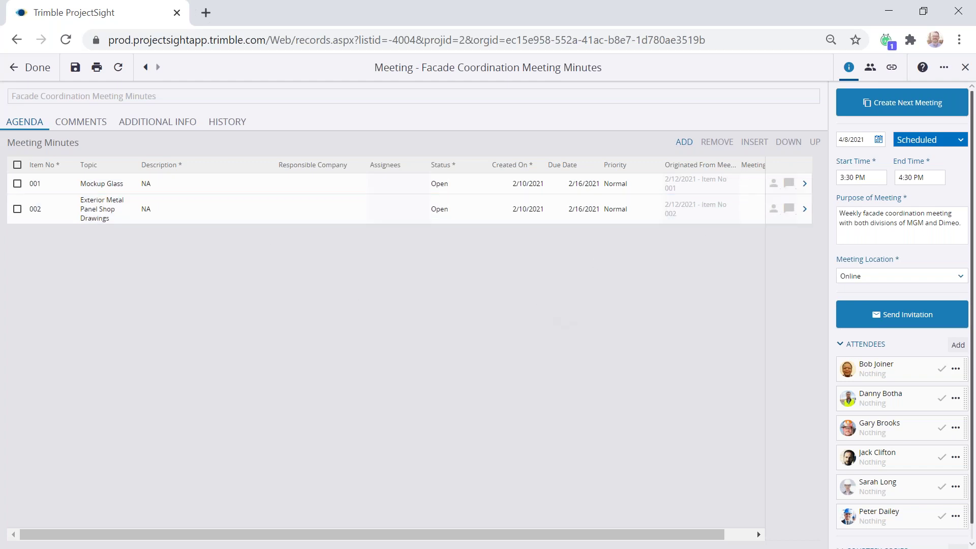
Step: Add a blank agenda item to the new facade coordination meeting and return to the Meeting Minutes list
left_click(683, 143)
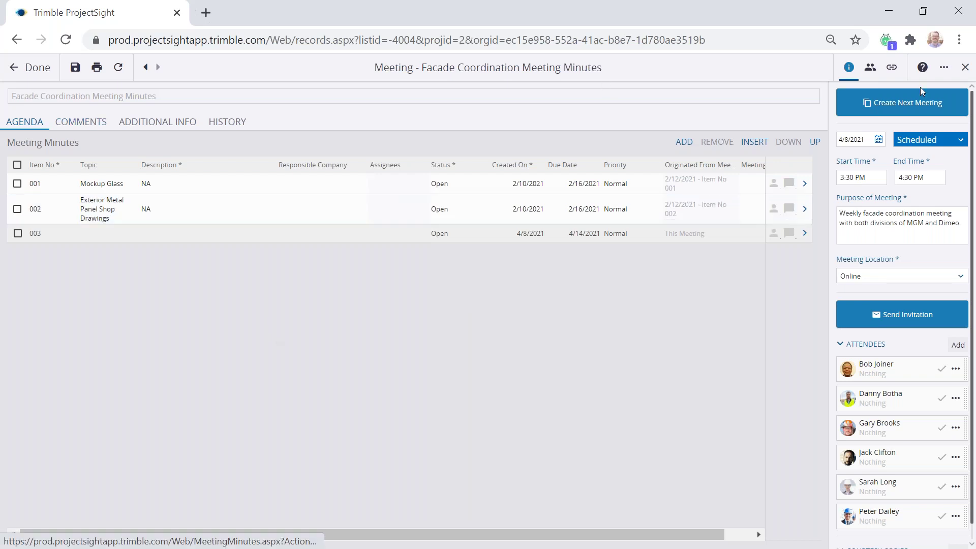
left_click(965, 68)
left_click(565, 132)
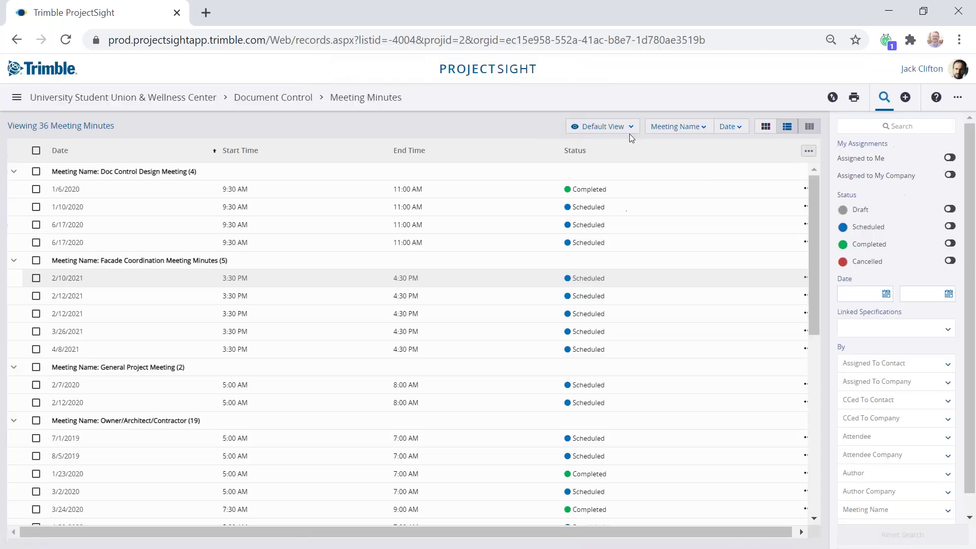
Step: Leave Document Control for the project's Field Management modules and open Punch Items
left_click(258, 97)
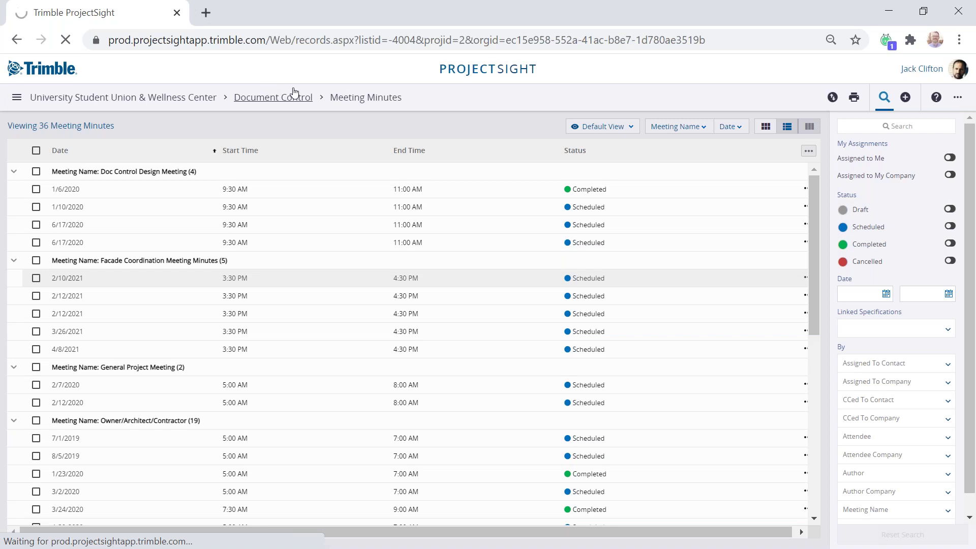
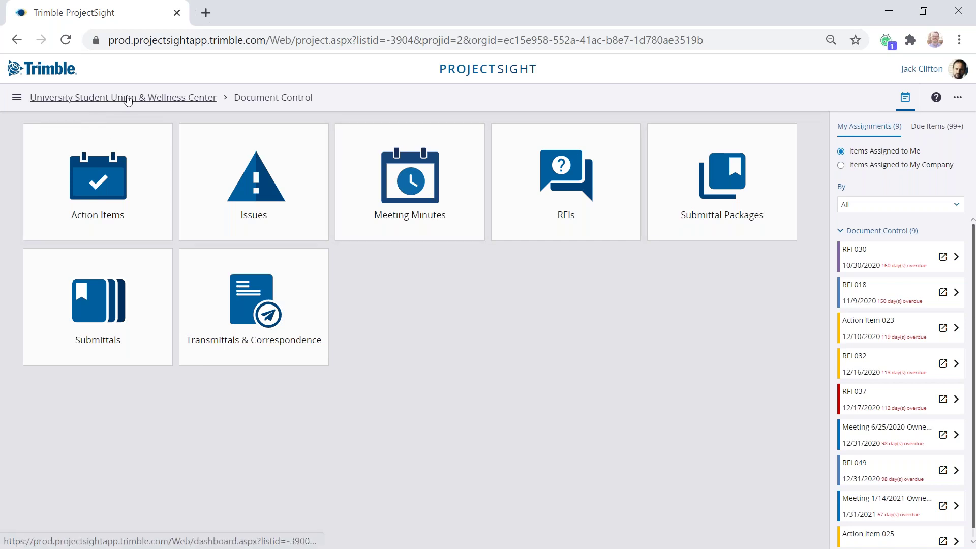
left_click(19, 99)
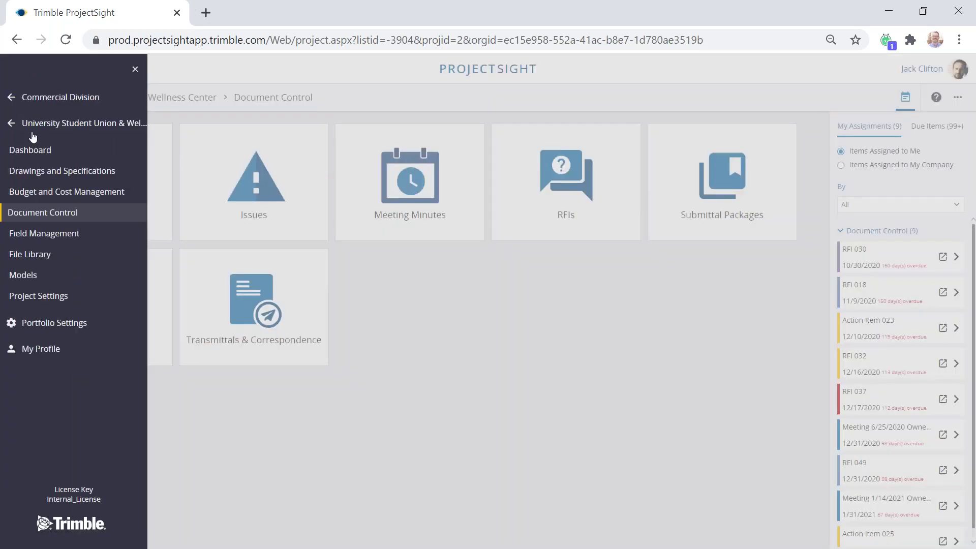
left_click(56, 235)
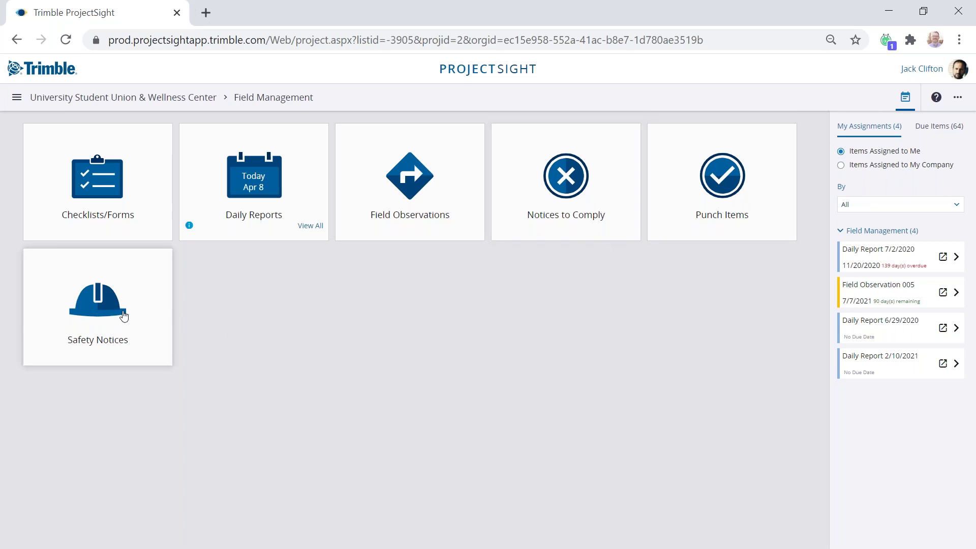
left_click(717, 184)
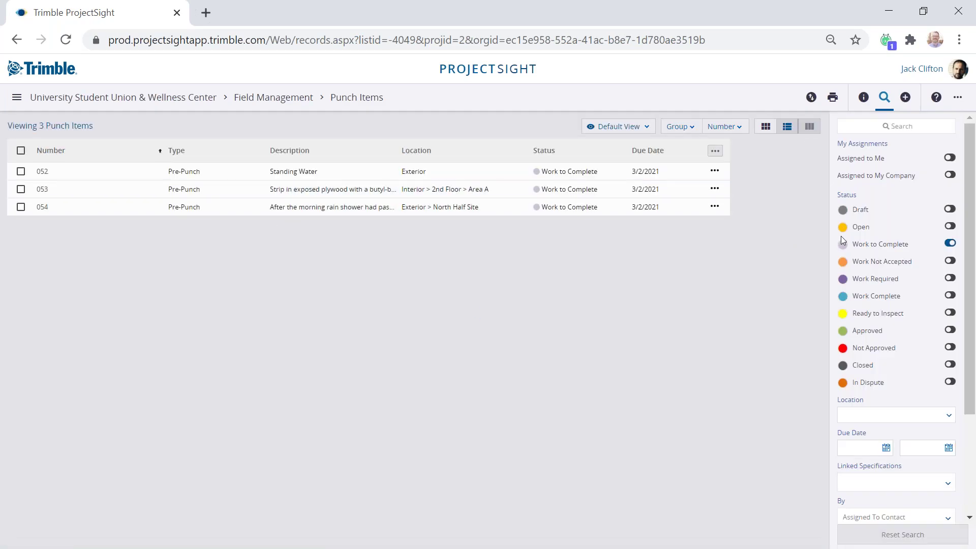
Step: Open the Pre-Punch item 054, review its description and assignment details, and return to the Punch Items list
left_click(294, 205)
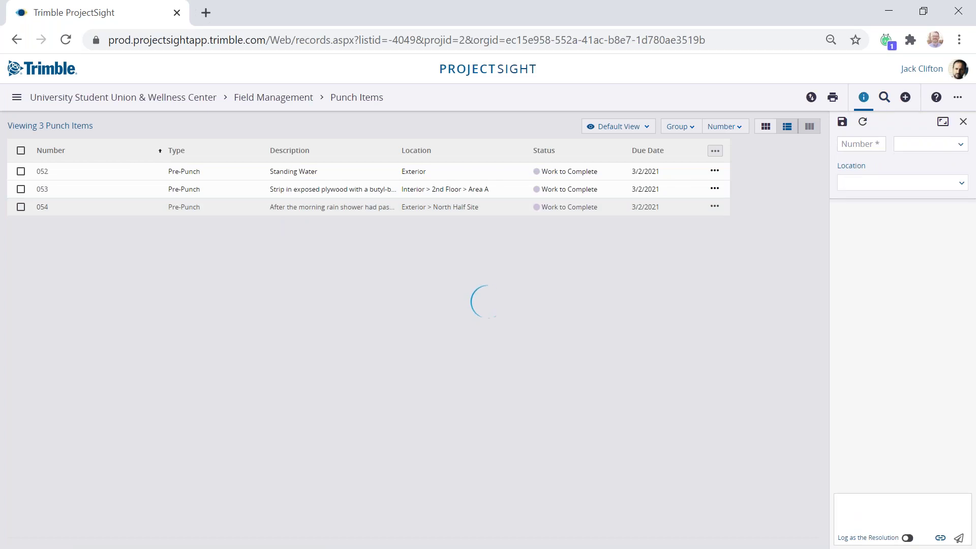
double_click(293, 205)
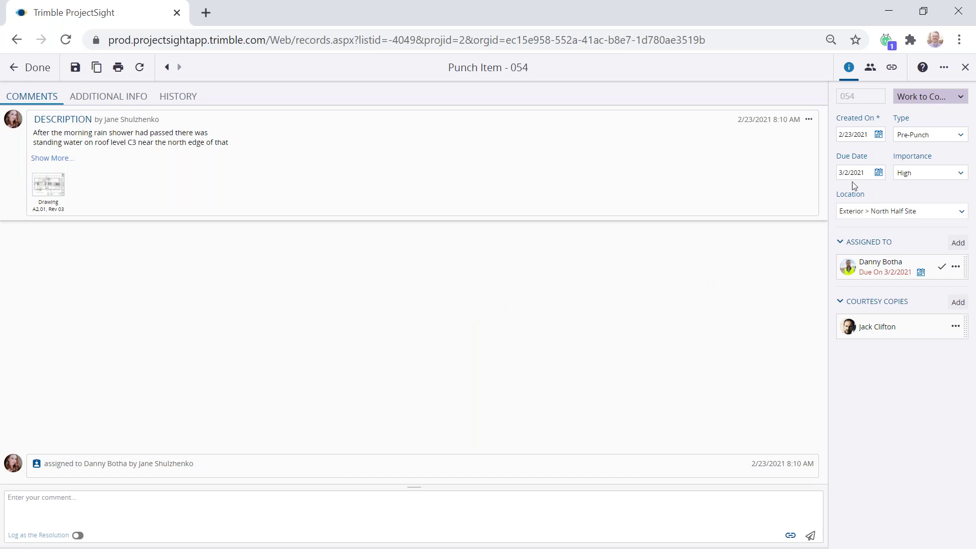
left_click(42, 67)
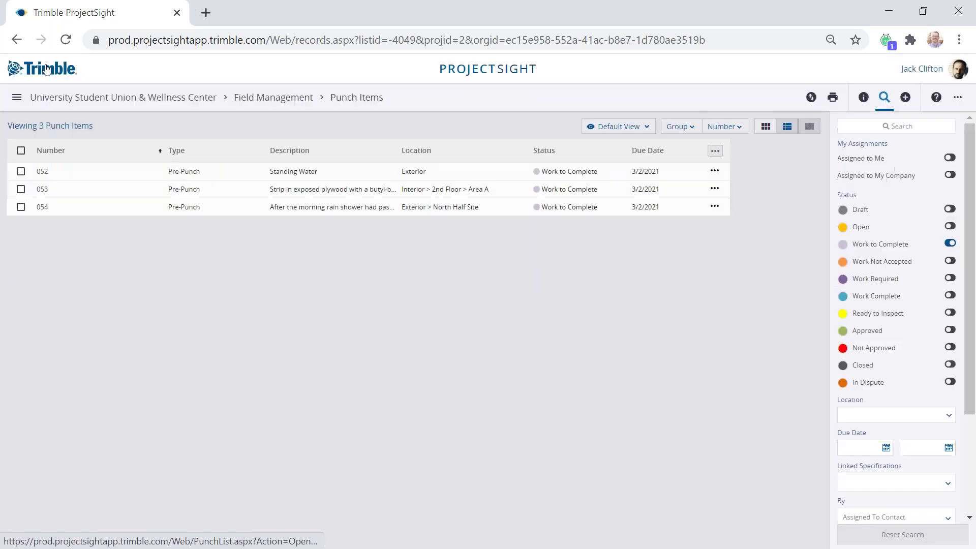
Step: Remove the Work to Complete status filter from the punch items, look through the other filters, and return to Field Management
left_click(950, 243)
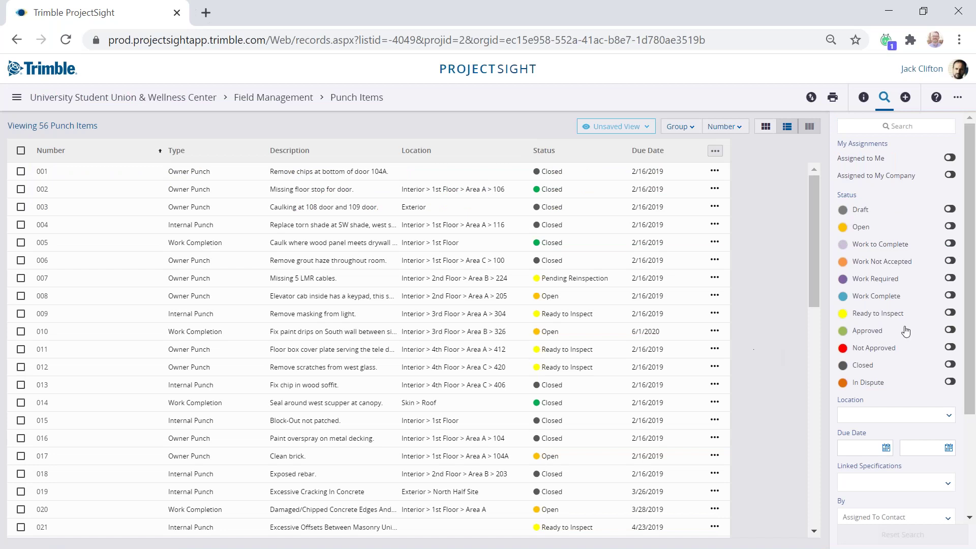
scroll(914, 330, "down", 3)
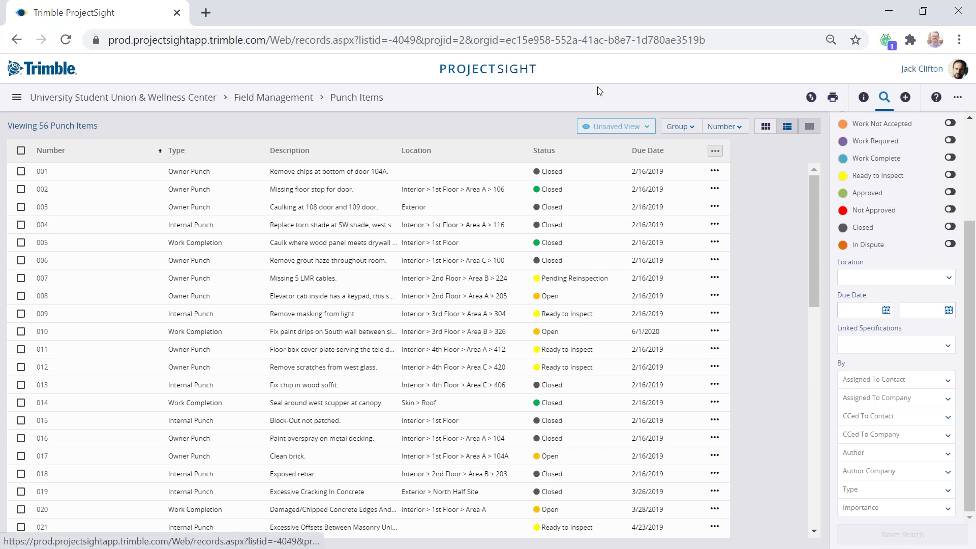
left_click(273, 97)
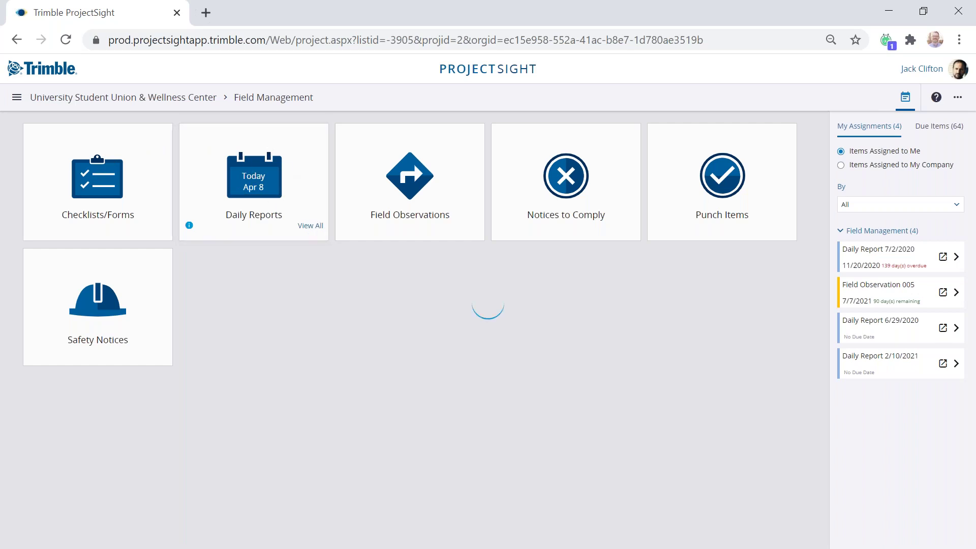
Step: From the list of all daily reports, open the 1/10/2020 report and examine its expanded Sub and Vendor entries, starting with Crew 1
left_click(318, 226)
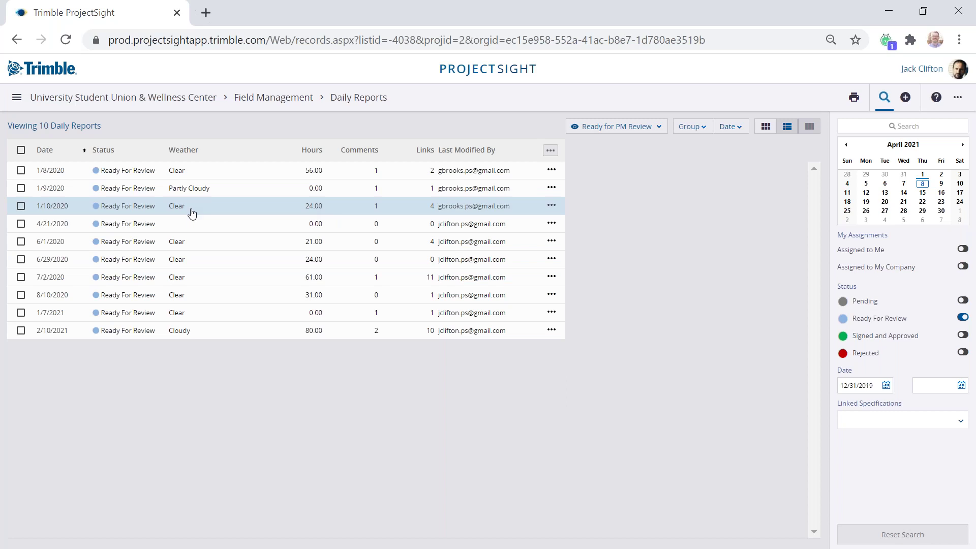
left_click(315, 209)
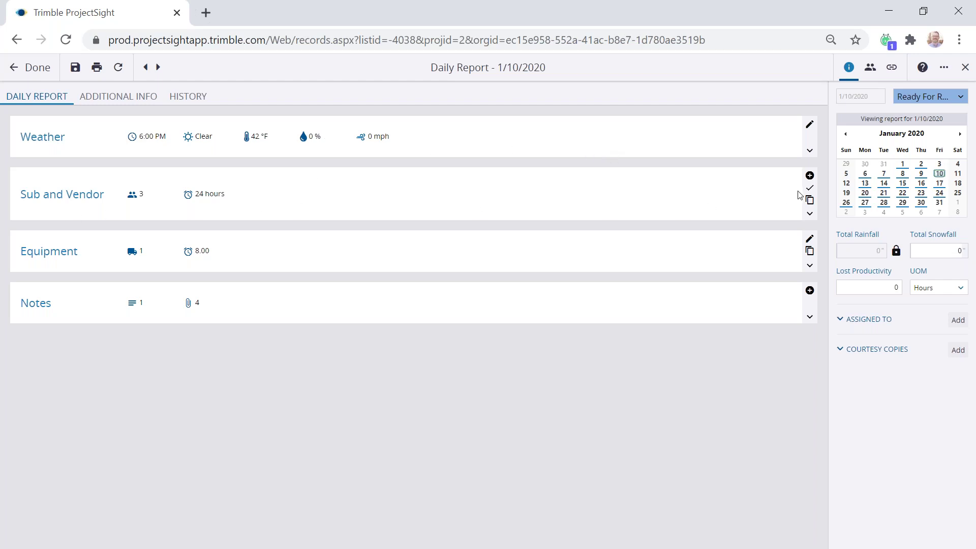
left_click(809, 213)
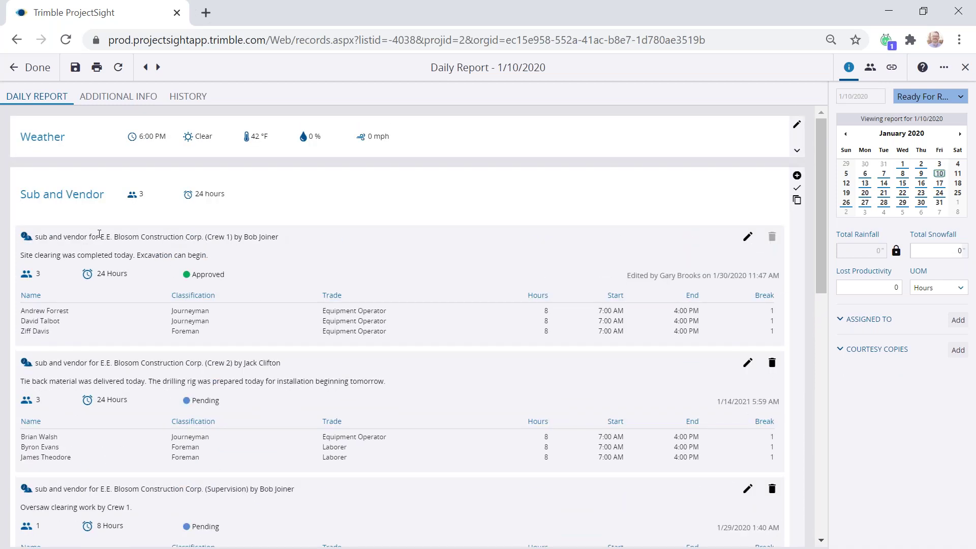
left_click_drag(100, 233, 203, 236)
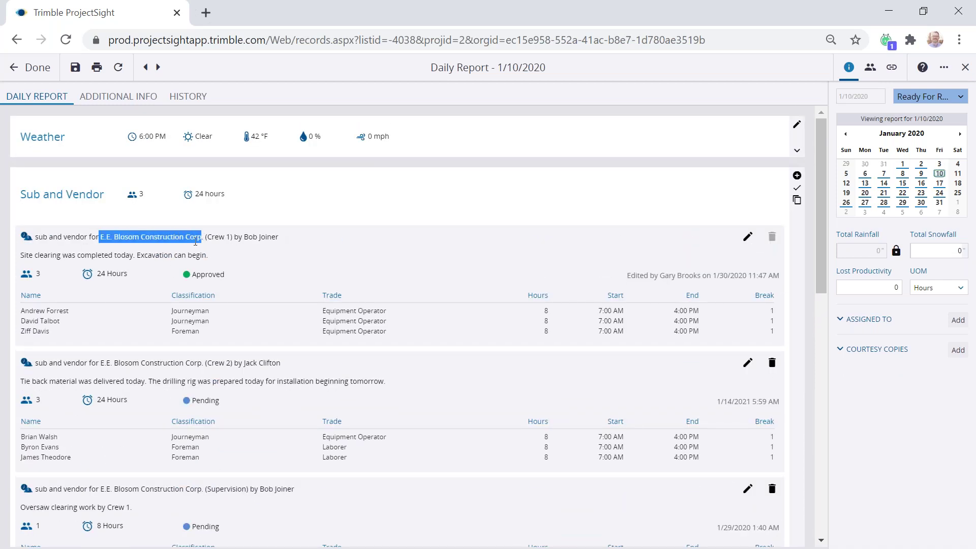
left_click_drag(59, 258, 159, 255)
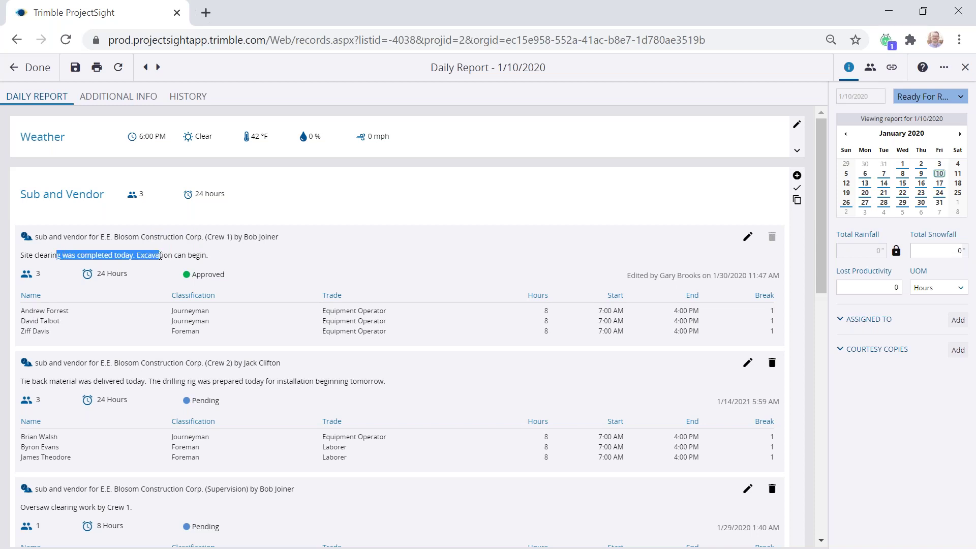
Step: Examine the worker rows, company and approval status of the Crew 1 entry, and the status of the Crew 2 entry
left_click_drag(24, 312, 46, 331)
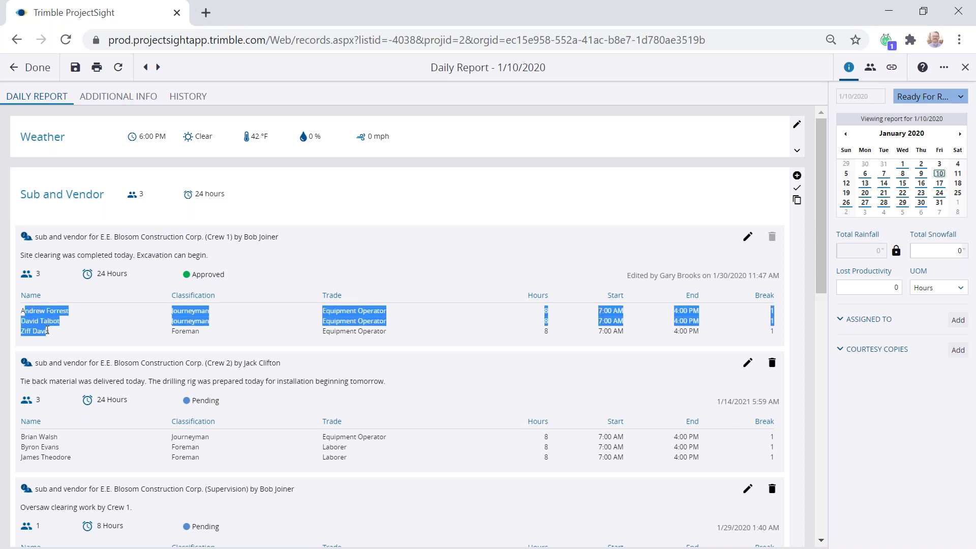
left_click(41, 321)
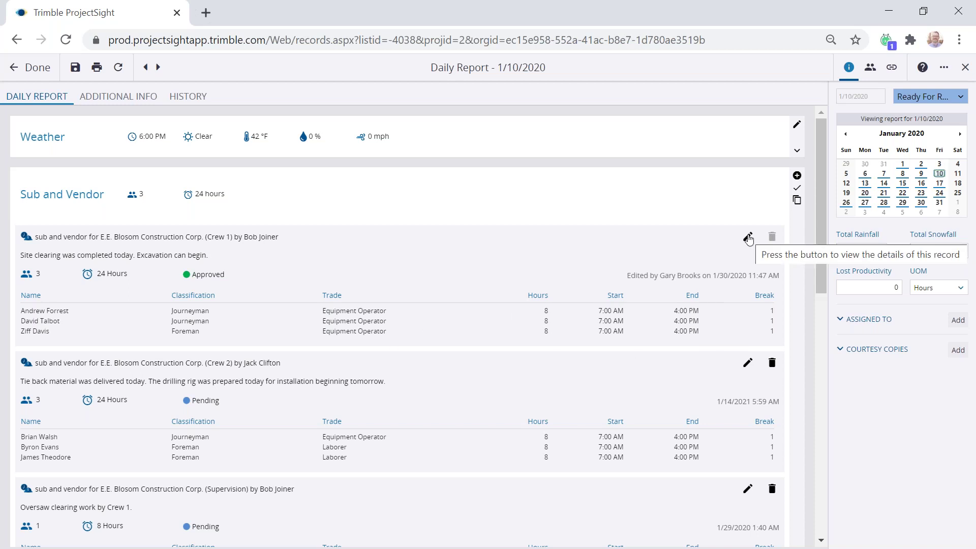
left_click_drag(193, 274, 233, 272)
left_click(292, 218)
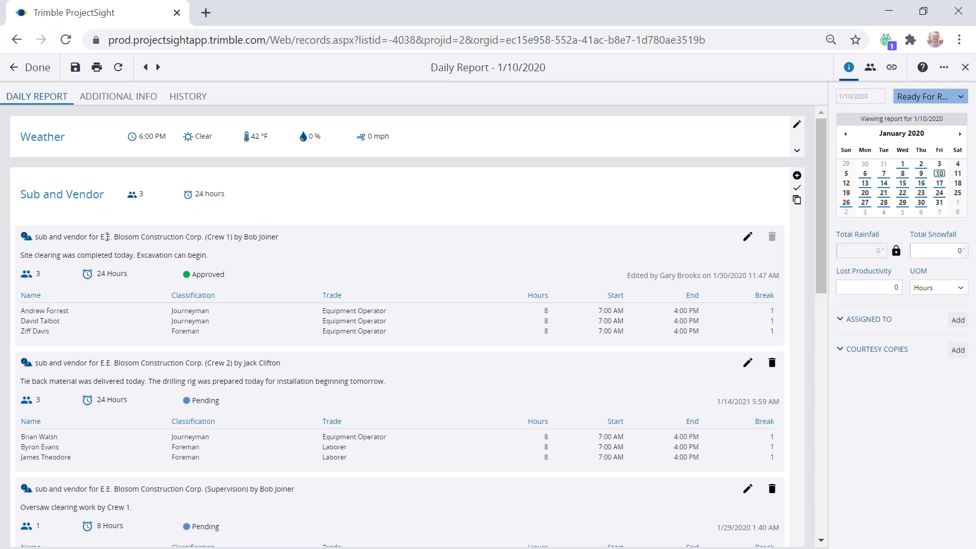
left_click_drag(100, 236, 195, 236)
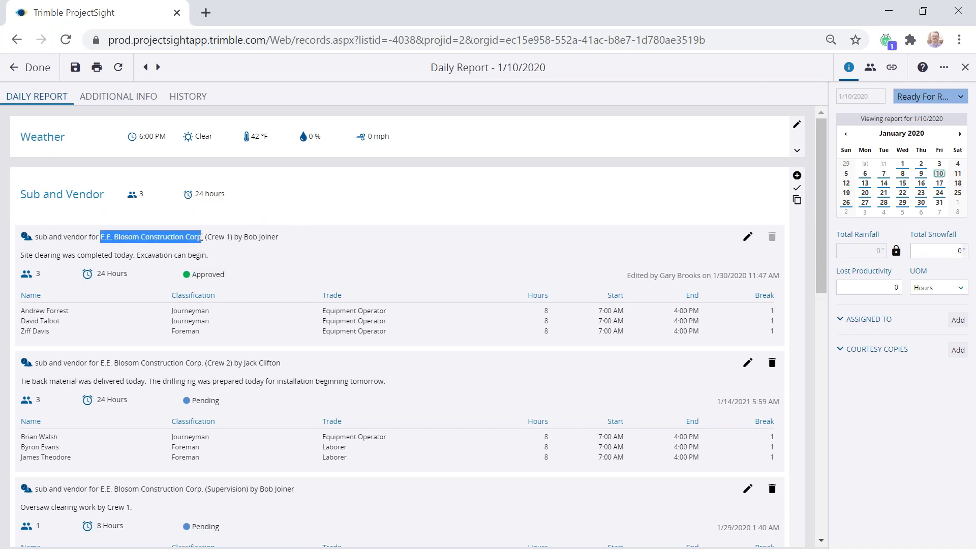
left_click(370, 192)
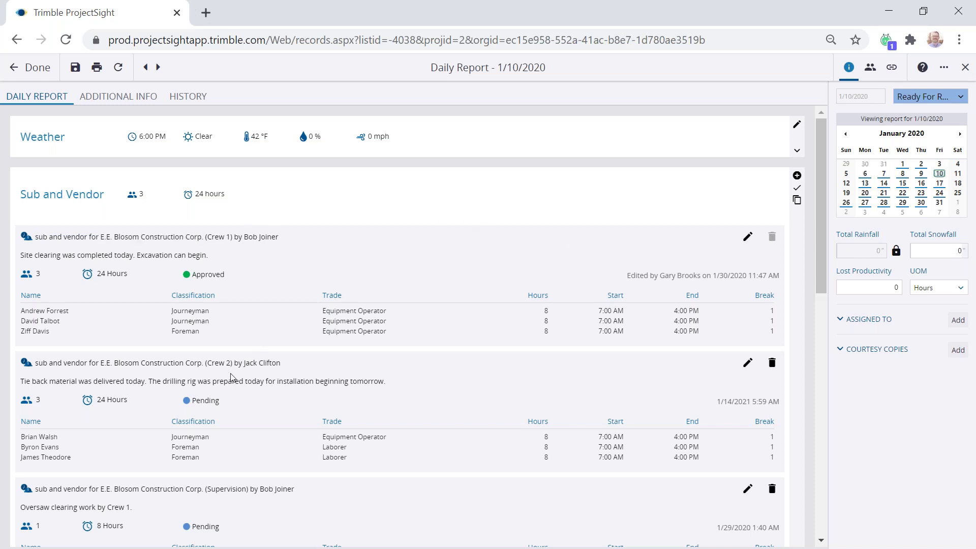
left_click_drag(196, 403, 212, 402)
left_click(209, 403)
Step: View the Sub and Vendor copy options and exit without copying, and view and close the Crew 1 entry's details
left_click(797, 201)
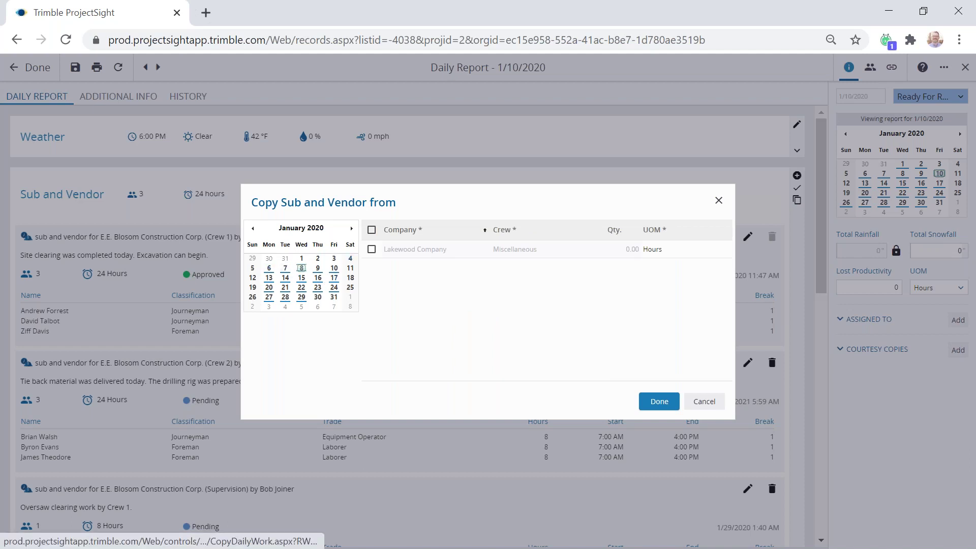
left_click(704, 402)
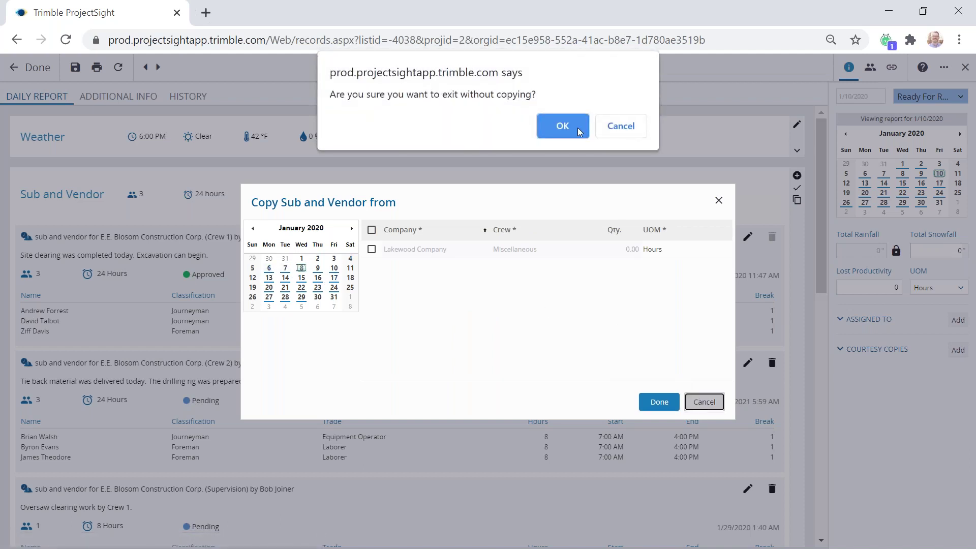
left_click(562, 128)
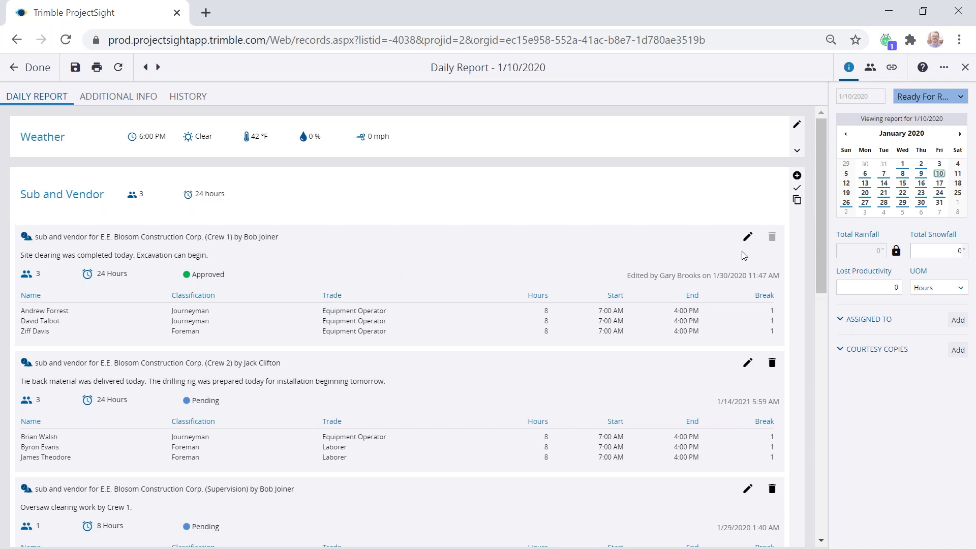
left_click(747, 236)
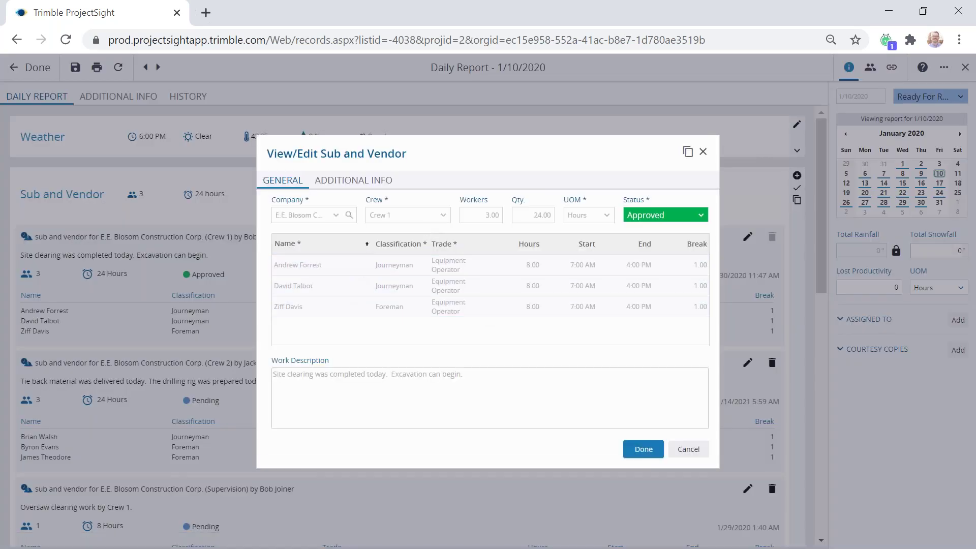
left_click(703, 151)
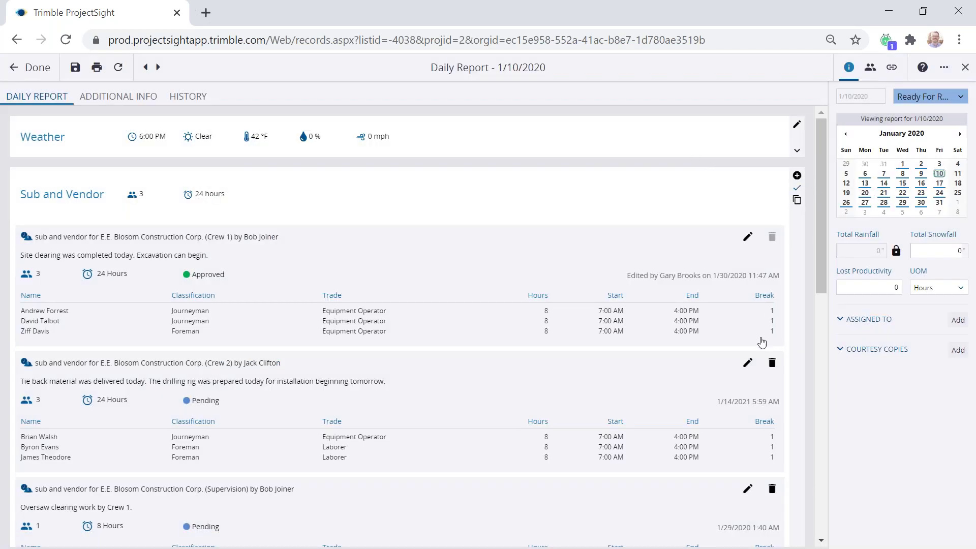
Step: Expand the Equipment section of the 1/10/2020 daily report
scroll(763, 341, "down", 15)
left_click(797, 488)
scroll(611, 452, "down", 1)
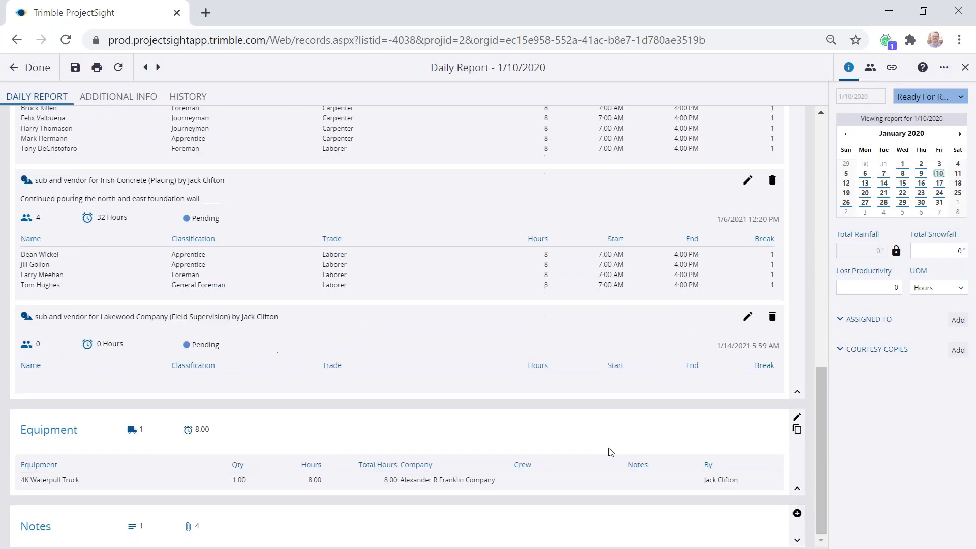
Step: Try adding a 75 Ton Crane to the daily report's equipment, and discard the entry
left_click(796, 417)
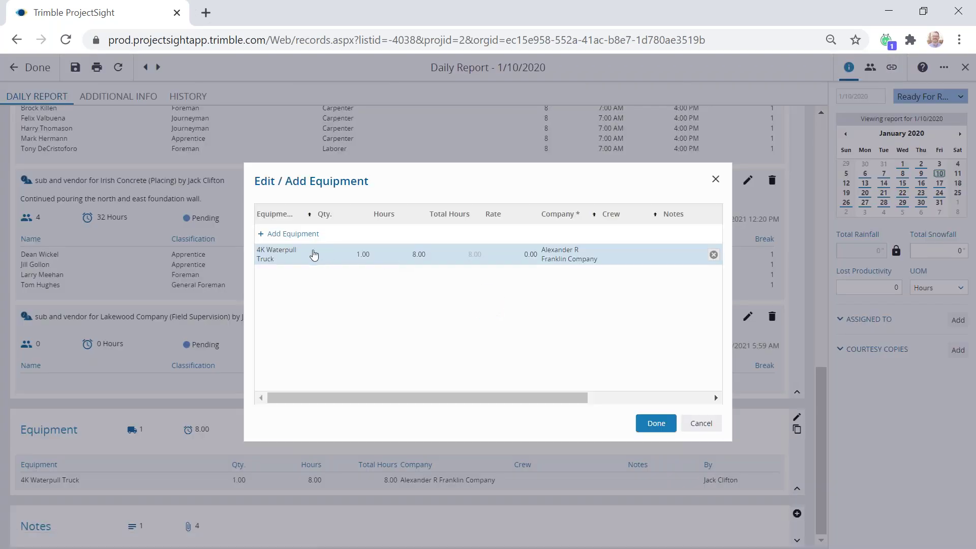
left_click(288, 234)
left_click(307, 274)
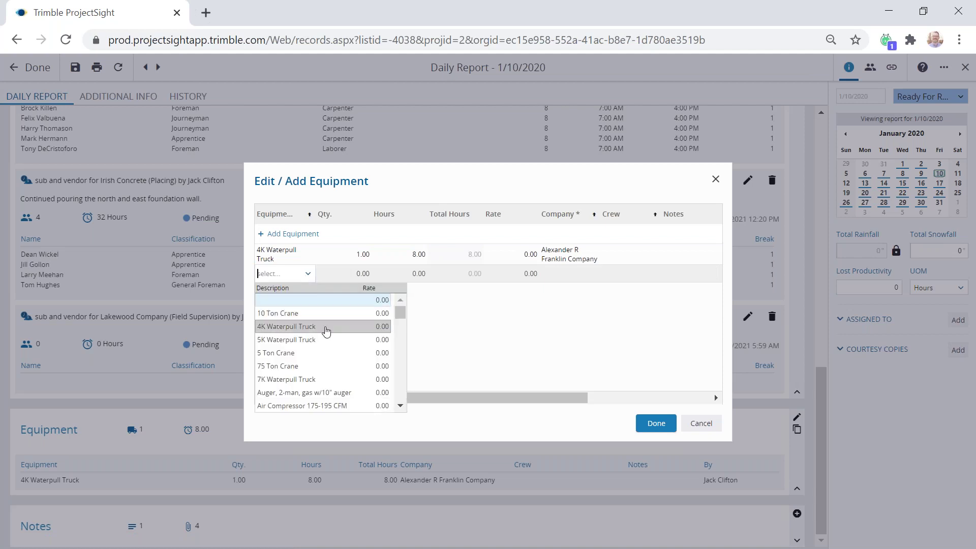
left_click(322, 365)
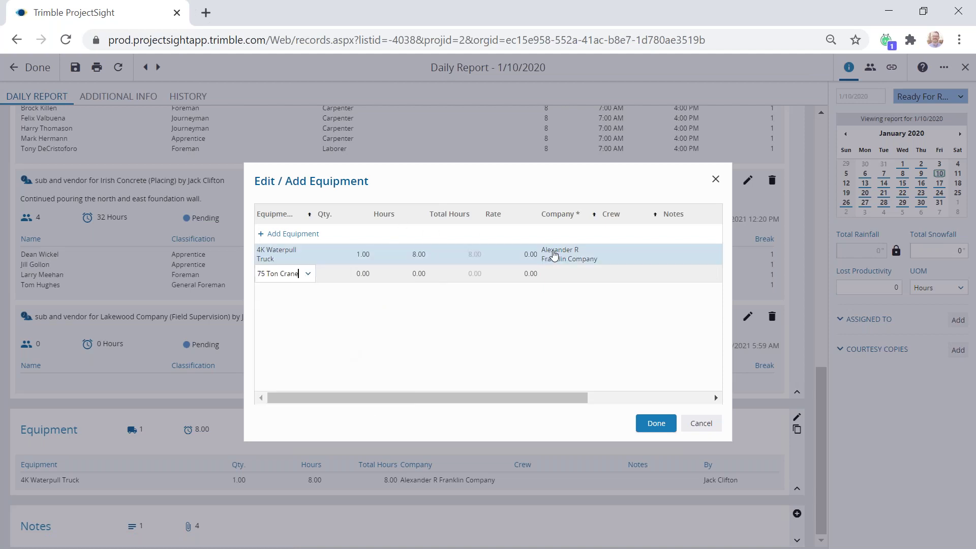
left_click(716, 181)
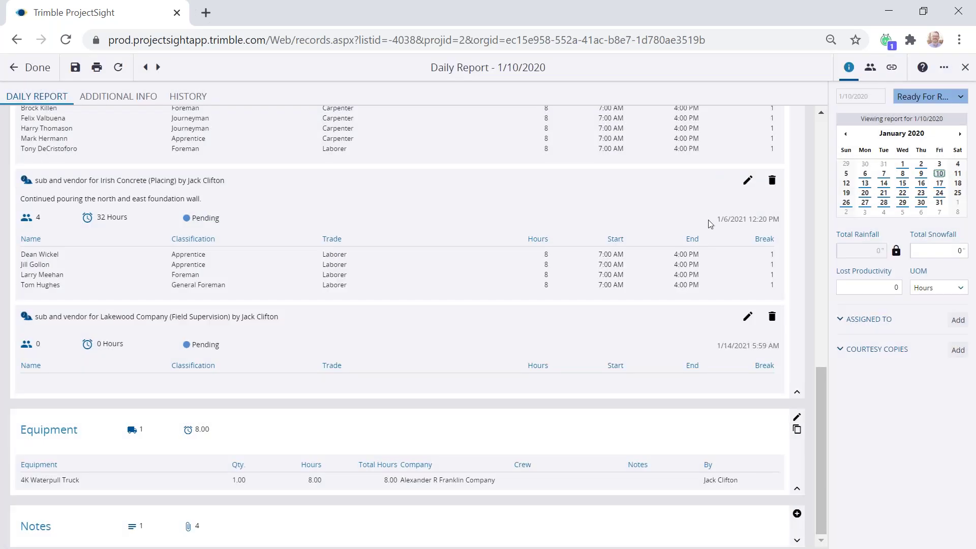
Step: Expand the daily report's Notes section and look over its comments, linked items and the link types available for a new comment
left_click(796, 542)
scroll(677, 375, "down", 8)
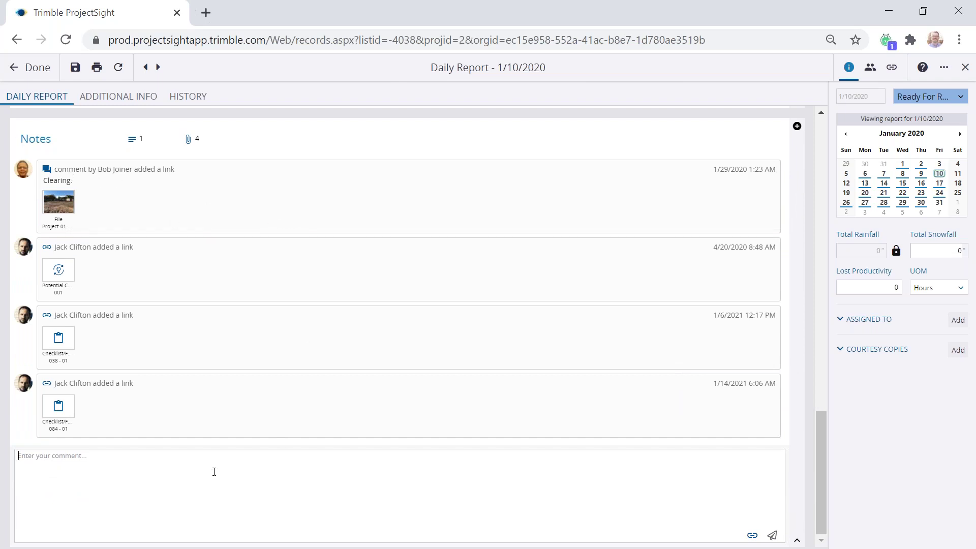
left_click(752, 535)
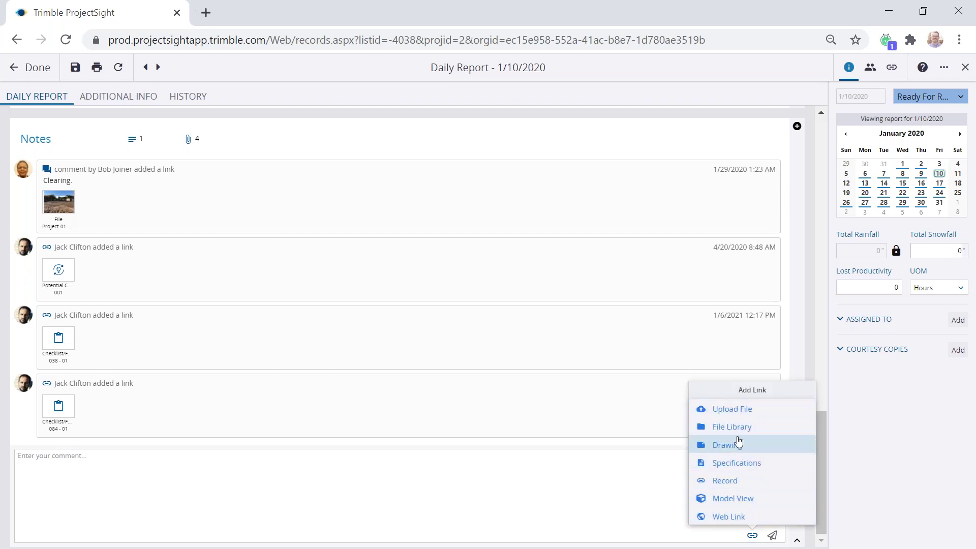
left_click(499, 495)
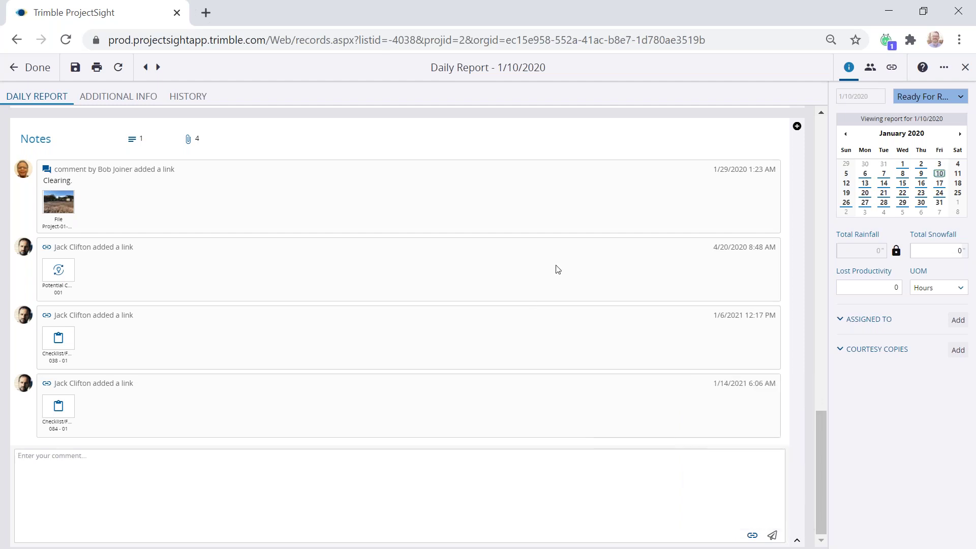
scroll(546, 280, "up", 10)
scroll(545, 283, "up", 5)
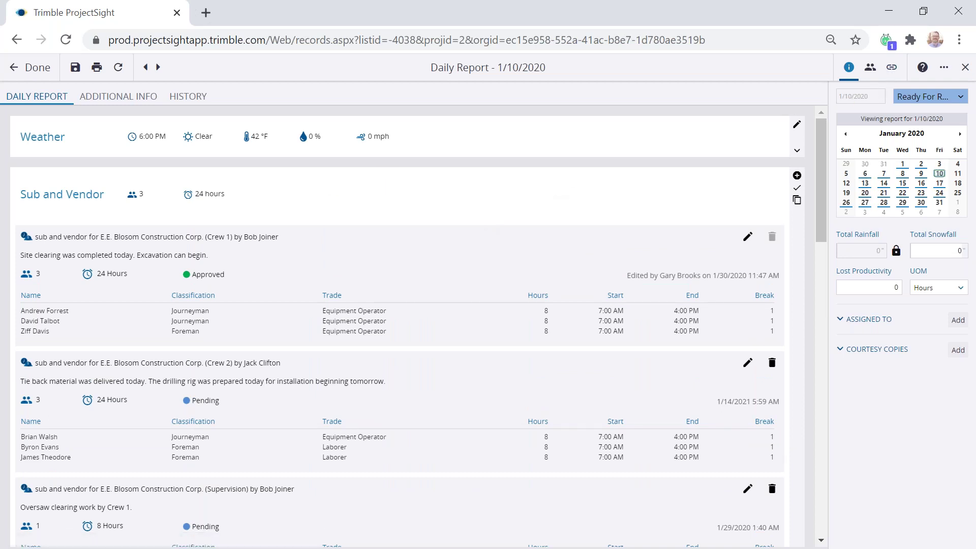
Step: From the daily report's links, create a new linked Checklist/Form using the Safety template Pre-Task Safety Analysis- Subcontractor
left_click(889, 70)
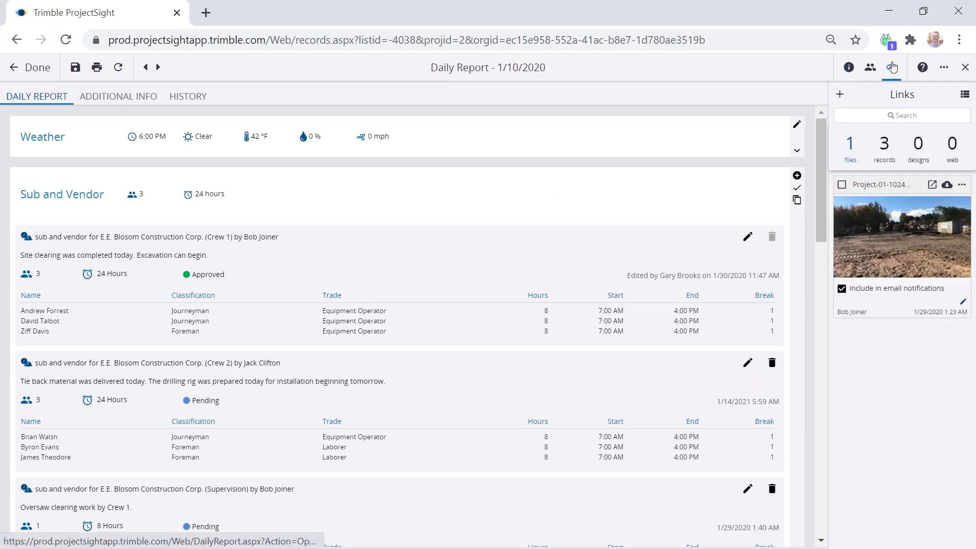
left_click(840, 94)
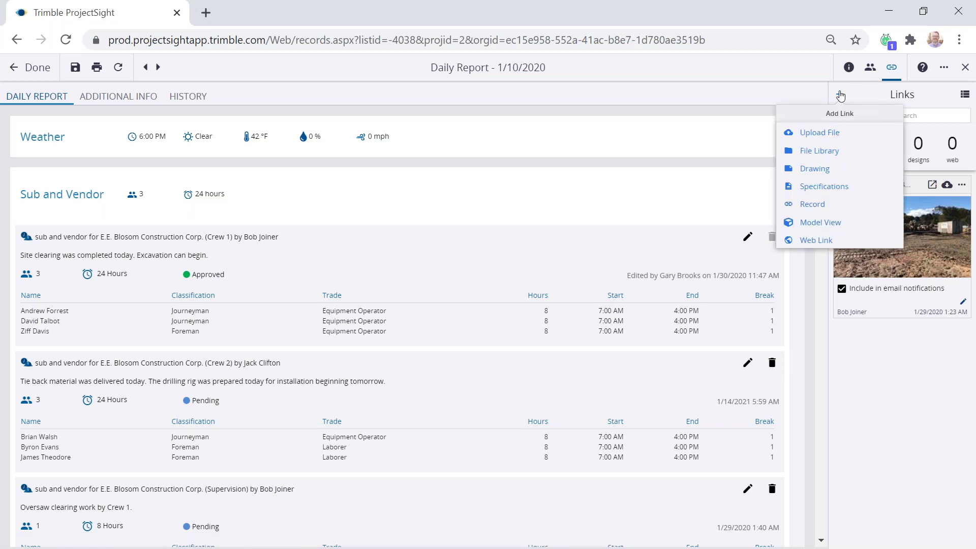
left_click(831, 205)
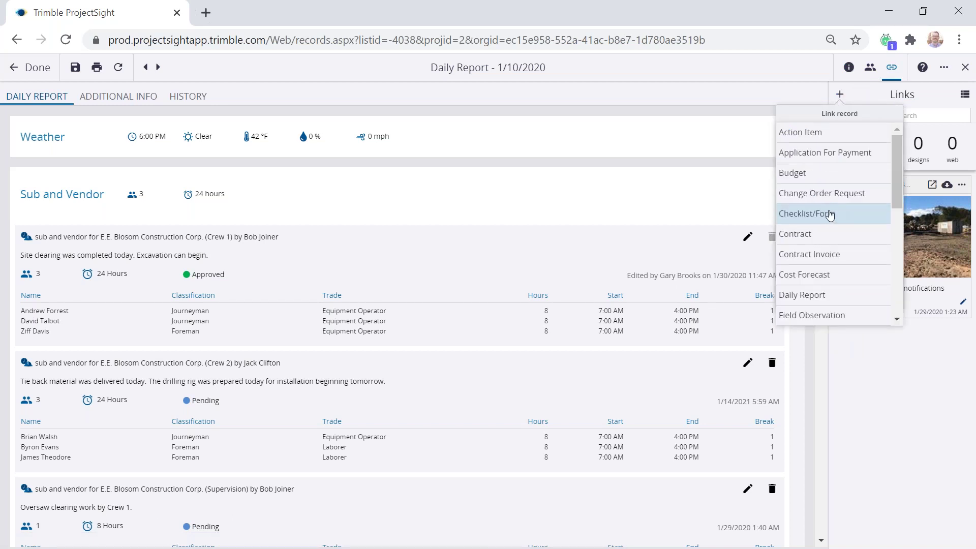
left_click(830, 212)
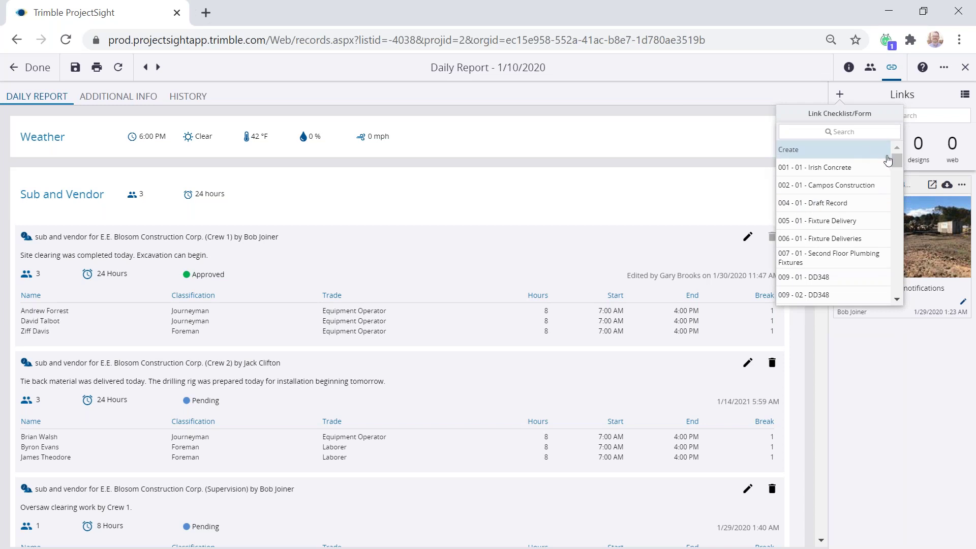
mouse_move(897, 160)
left_mouse_down()
mouse_move(897, 203)
mouse_move(895, 149)
mouse_move(894, 298)
mouse_move(895, 150)
left_mouse_up()
left_click(821, 150)
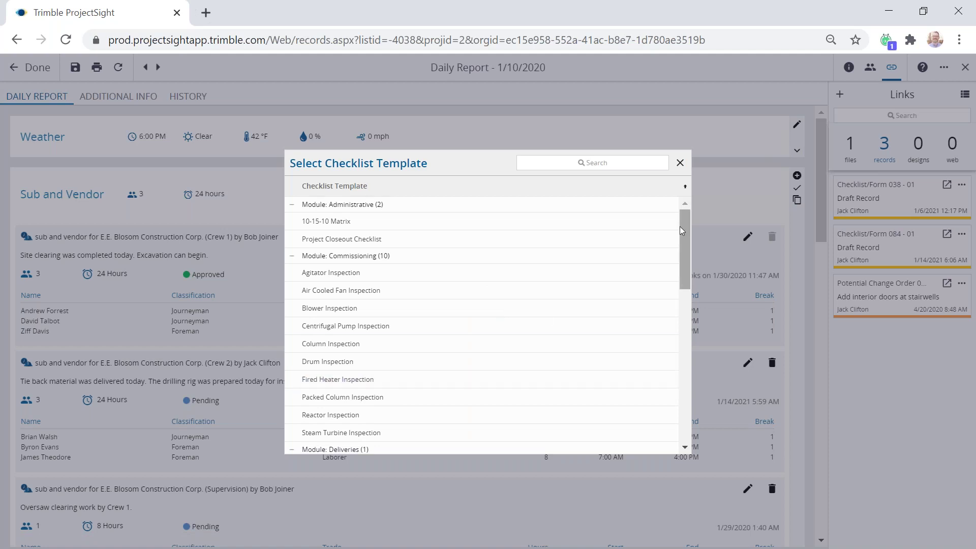
left_click_drag(683, 223, 688, 398)
left_click(535, 353)
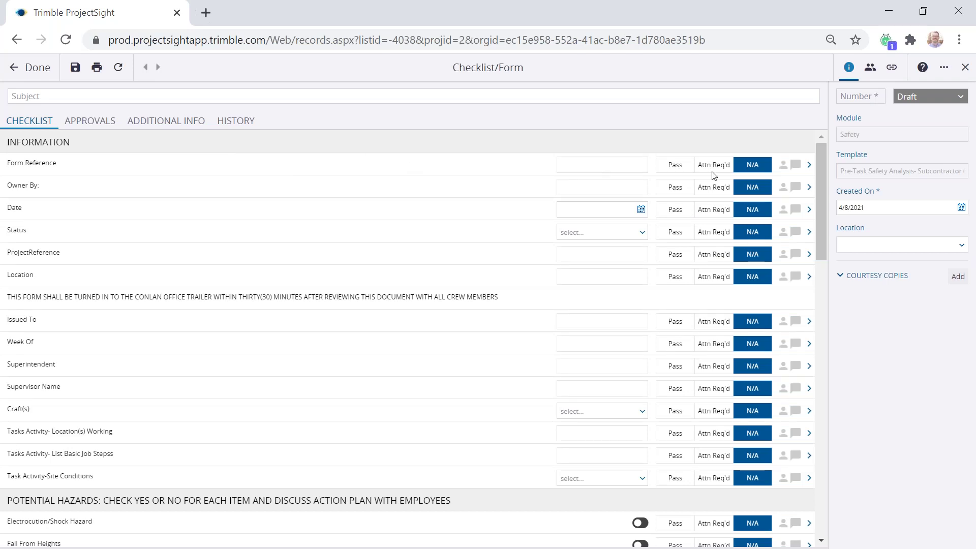
Step: Review the new checklist's items, status choices and approvals, and return to the daily report
key("Tab")
left_click(642, 232)
left_click(512, 234)
scroll(456, 249, "down", 3)
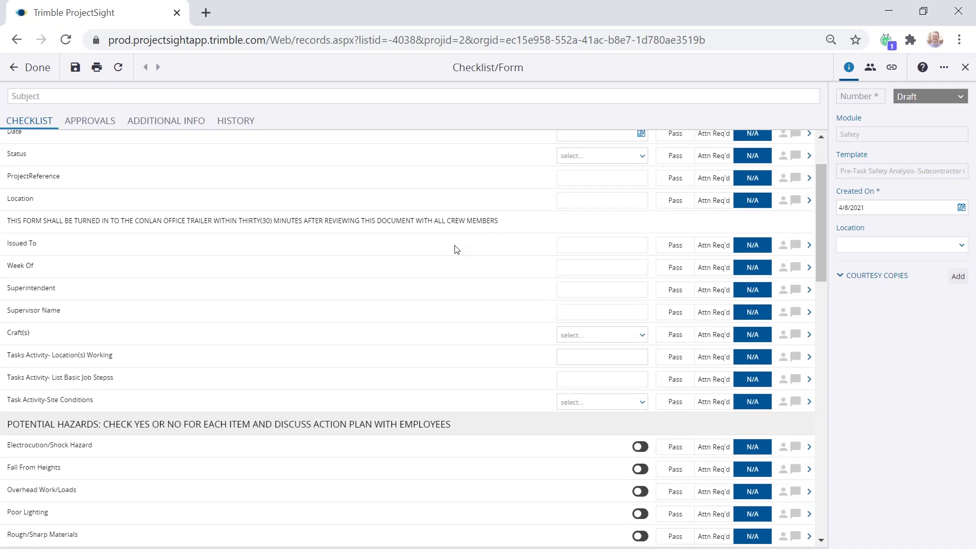
scroll(456, 249, "down", 9)
scroll(456, 246, "up", 12)
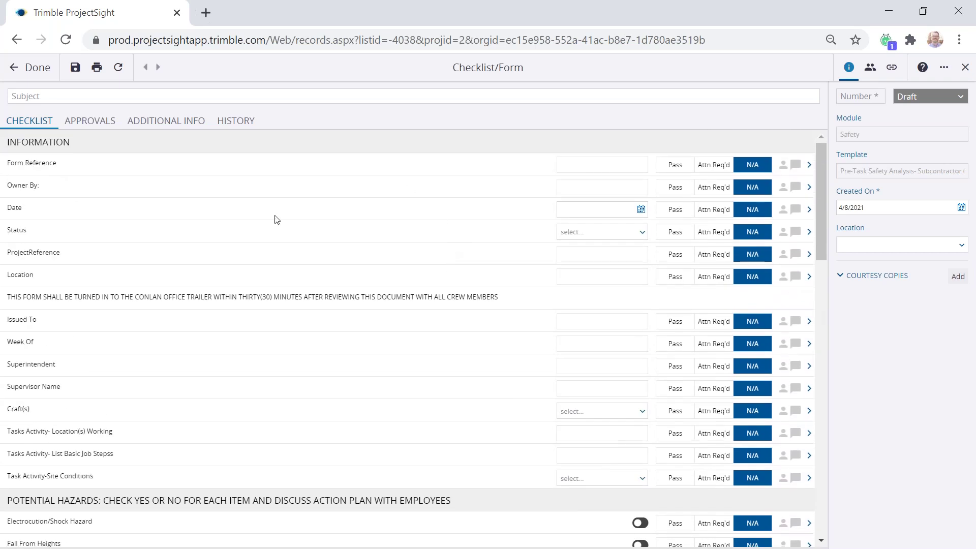
left_click(102, 122)
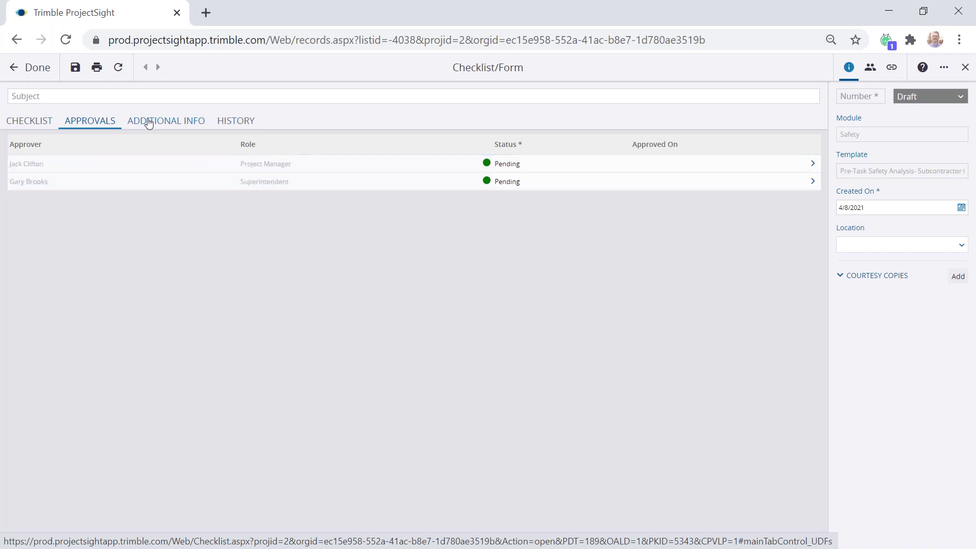
left_click(41, 68)
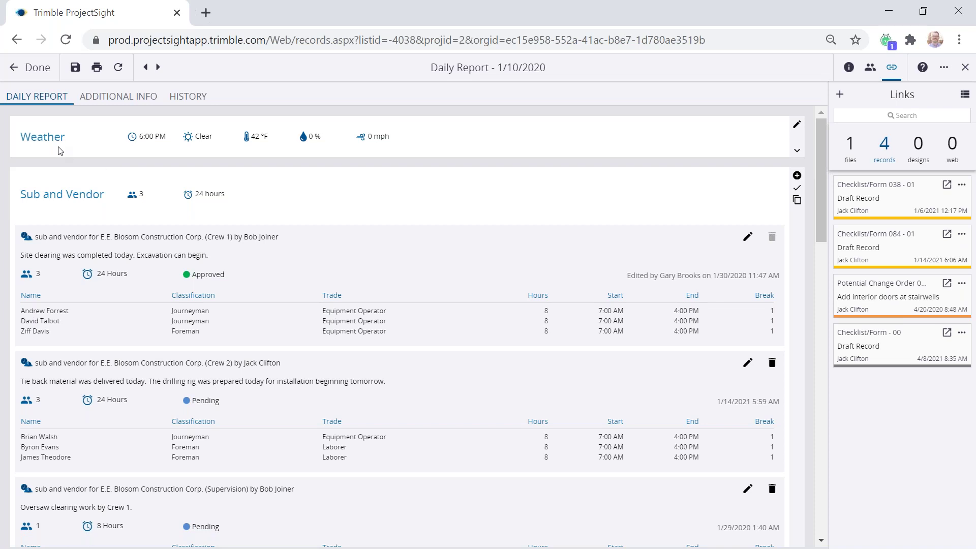
Step: Reopen the draft Checklist/Form - 00 from the links, close it, and return to the Daily Reports list
left_click_drag(838, 333, 921, 336)
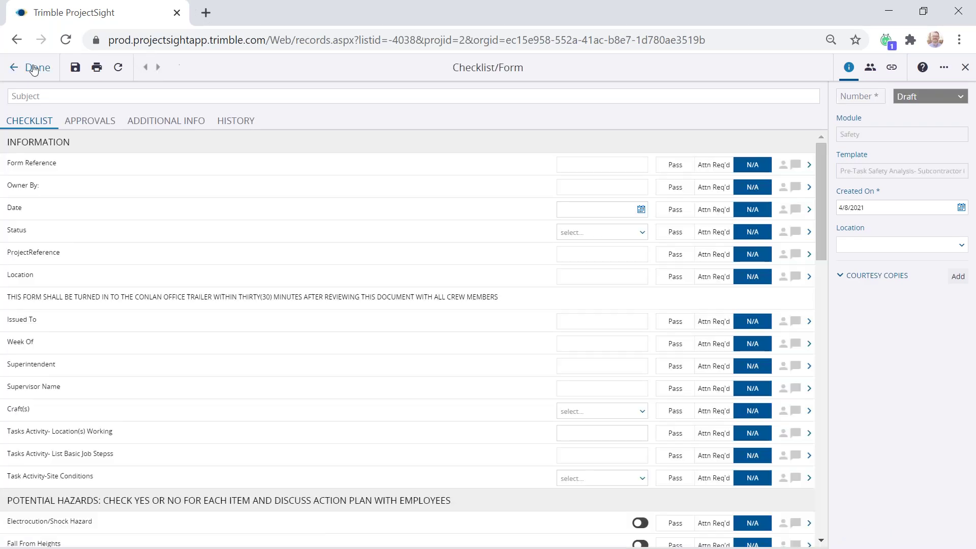
left_click(32, 66)
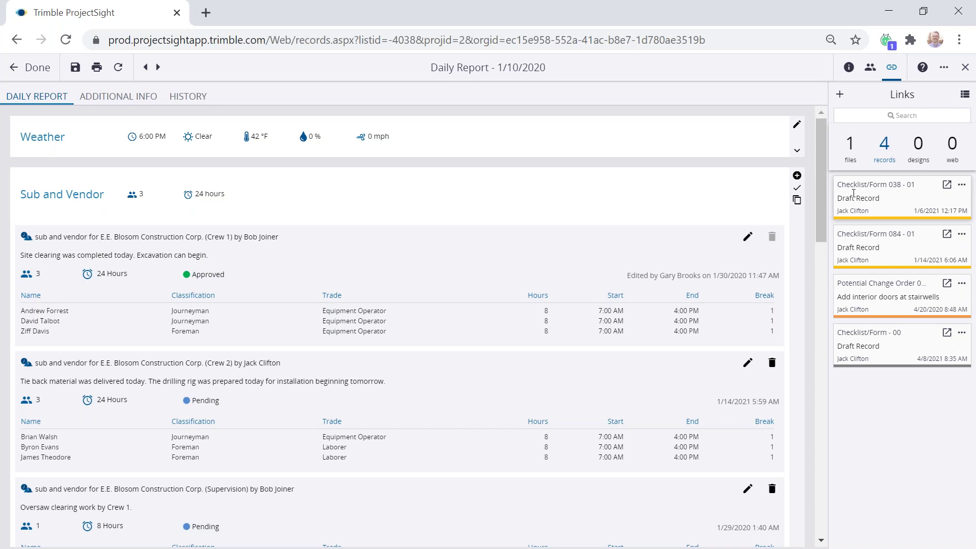
left_click(27, 73)
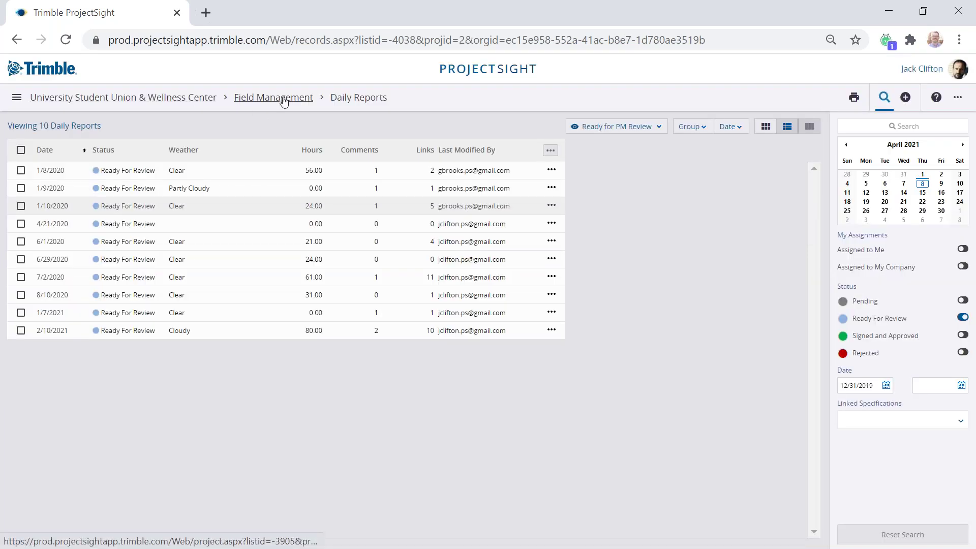
Step: Go back to Field Management, and look over the project's navigation list before closing it
left_click(273, 98)
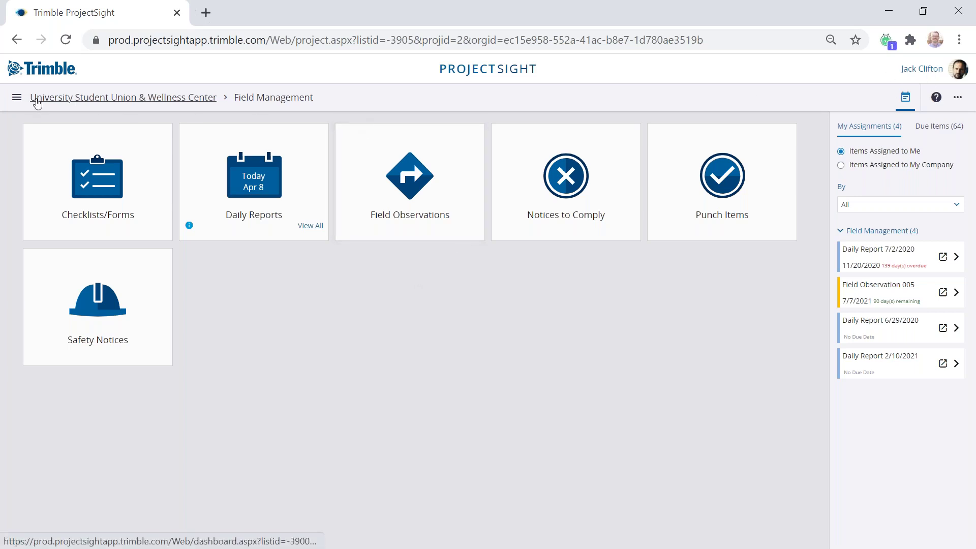
left_click(17, 97)
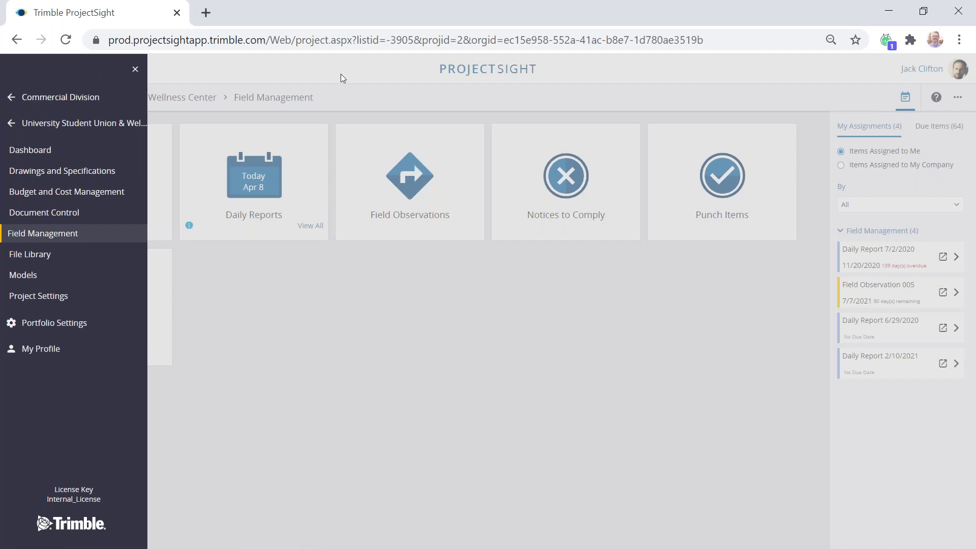
left_click(142, 91)
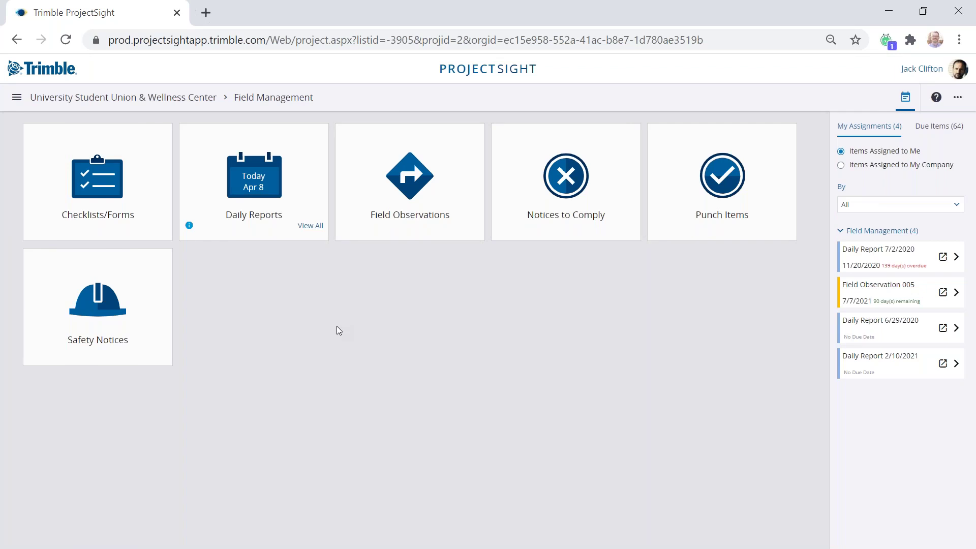
Step: Return to the project dashboard, open Budget and Cost Management, and look over its Budget & Commitments, Change Management and Payments sections
left_click(61, 98)
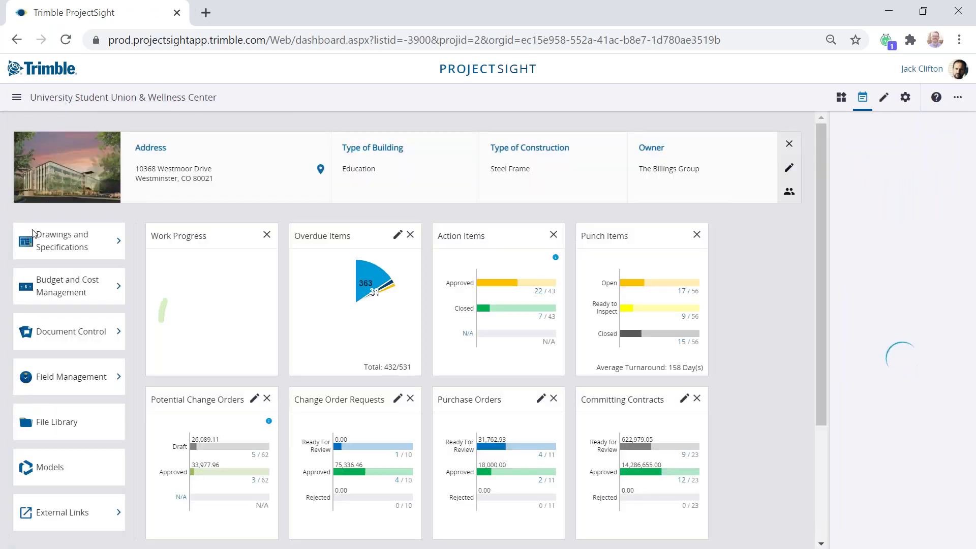
mouse_move(71, 331)
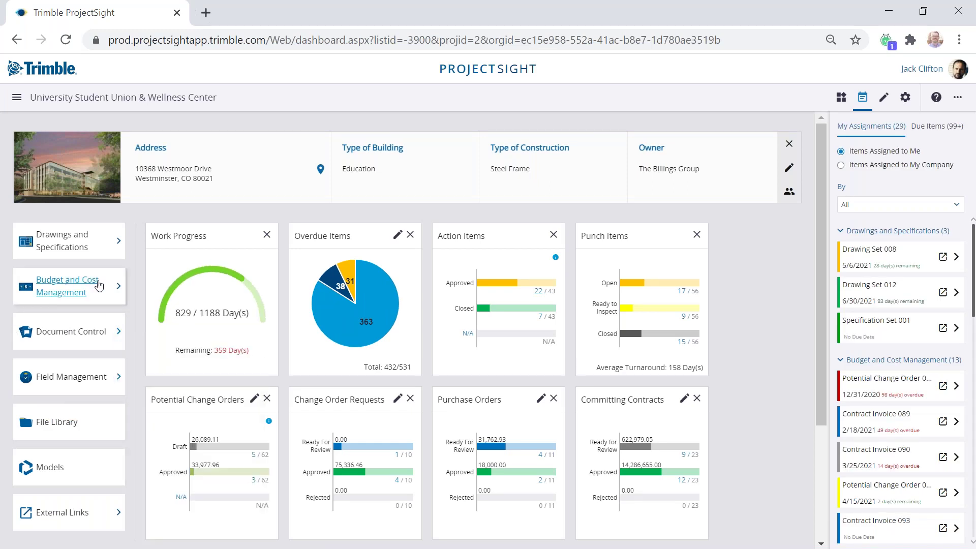
mouse_move(115, 287)
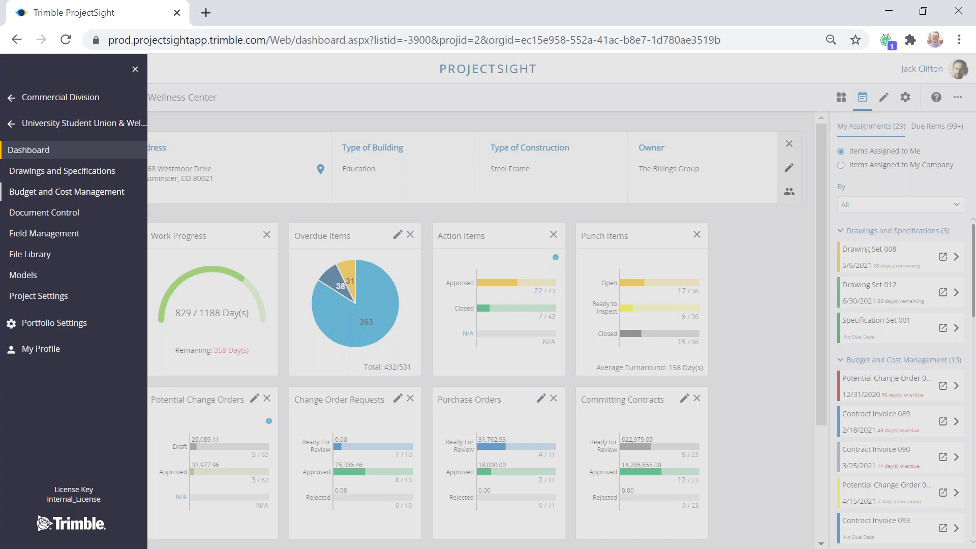
left_click(66, 191)
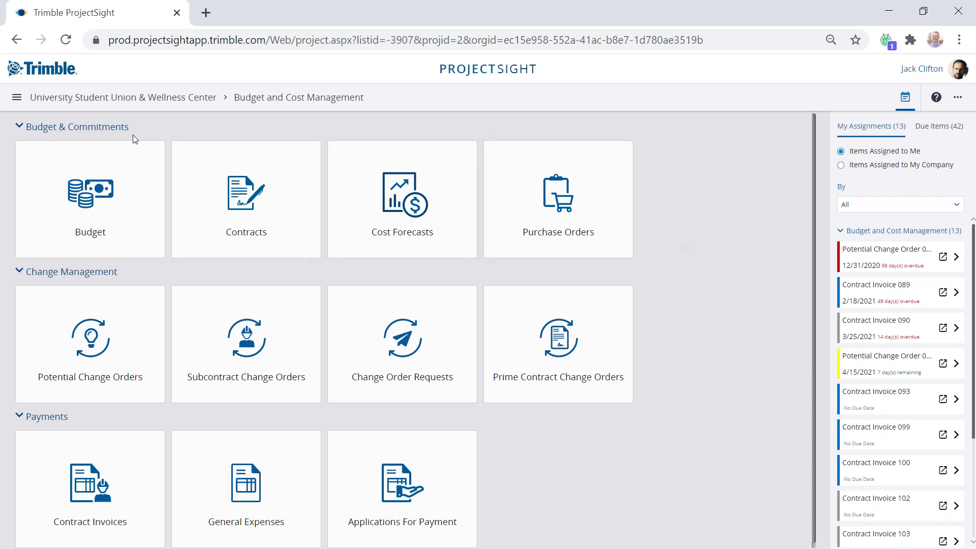
left_click_drag(26, 127, 139, 132)
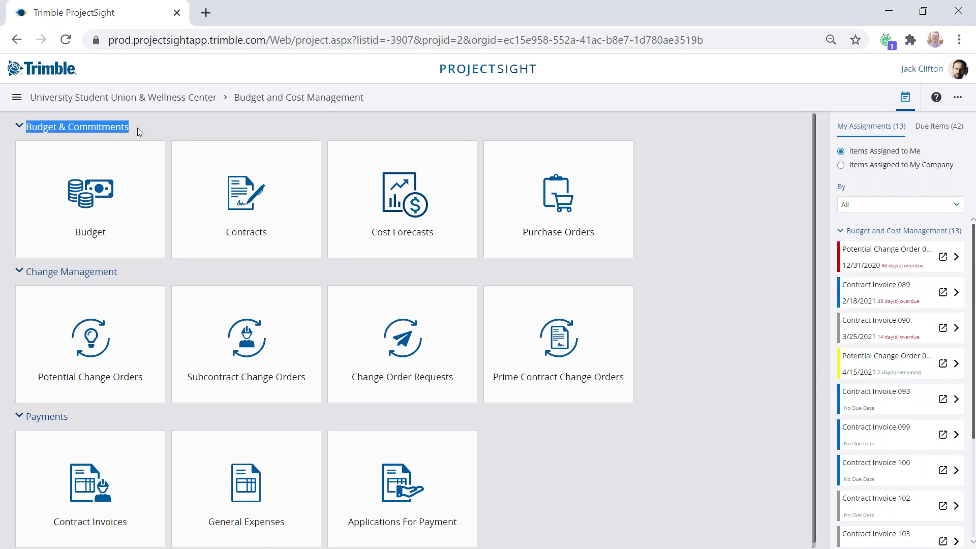
left_click(113, 132)
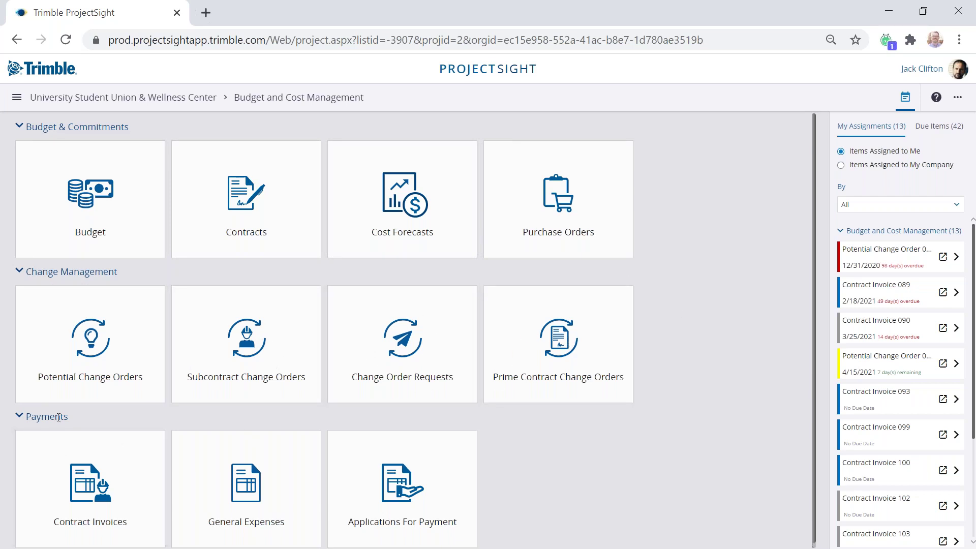
Step: Open the Budget, review the budget code fields for adding a budget item, and close the form without saving
left_click(87, 190)
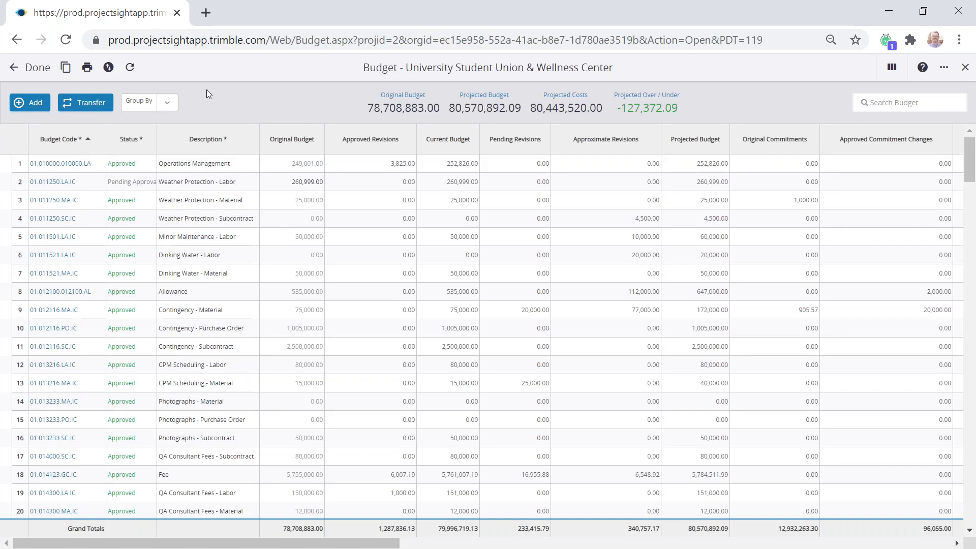
left_click(31, 103)
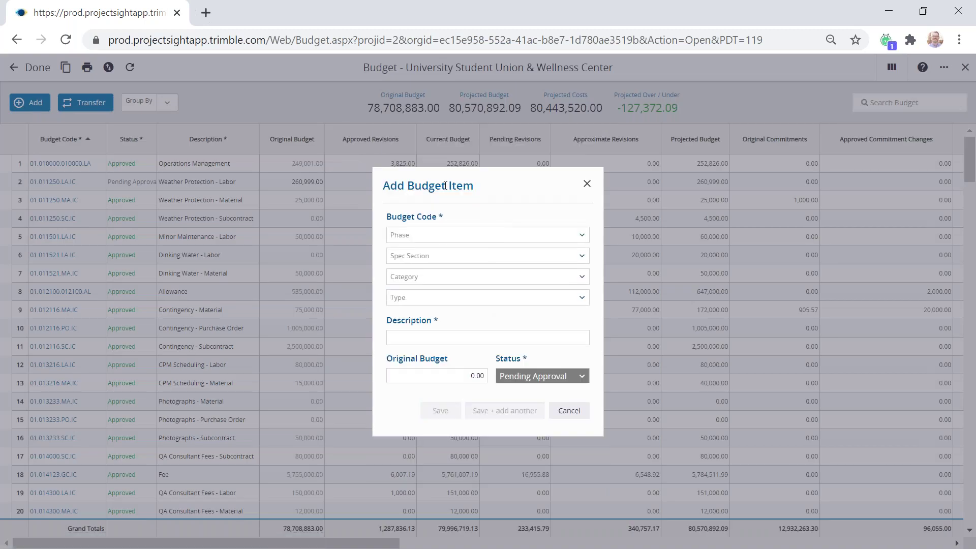
left_click_drag(390, 219, 451, 218)
left_click(452, 217)
left_click_drag(391, 220, 434, 218)
left_click(463, 226)
left_click(587, 184)
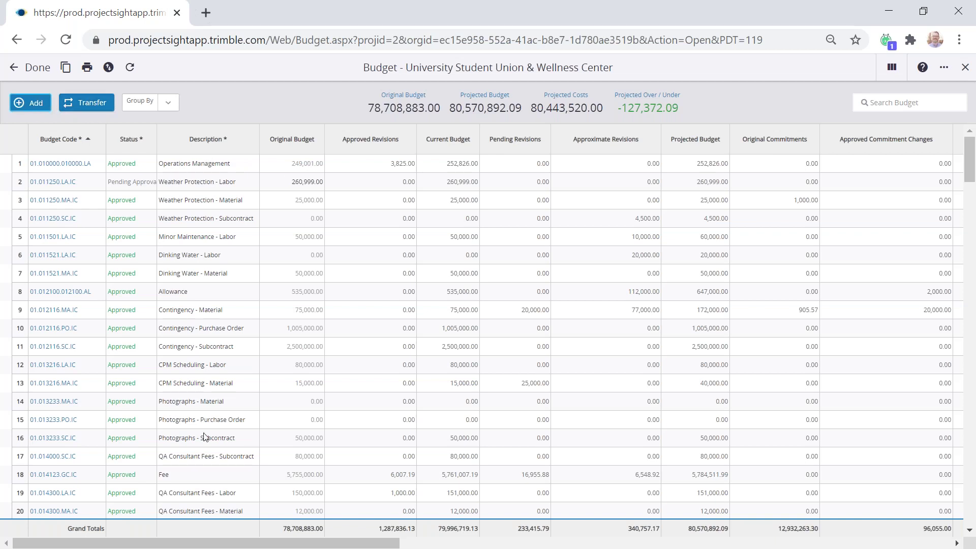
Step: Group the budget by Phase, Spec Section and Category in turn, and remove the grouping
left_click(167, 103)
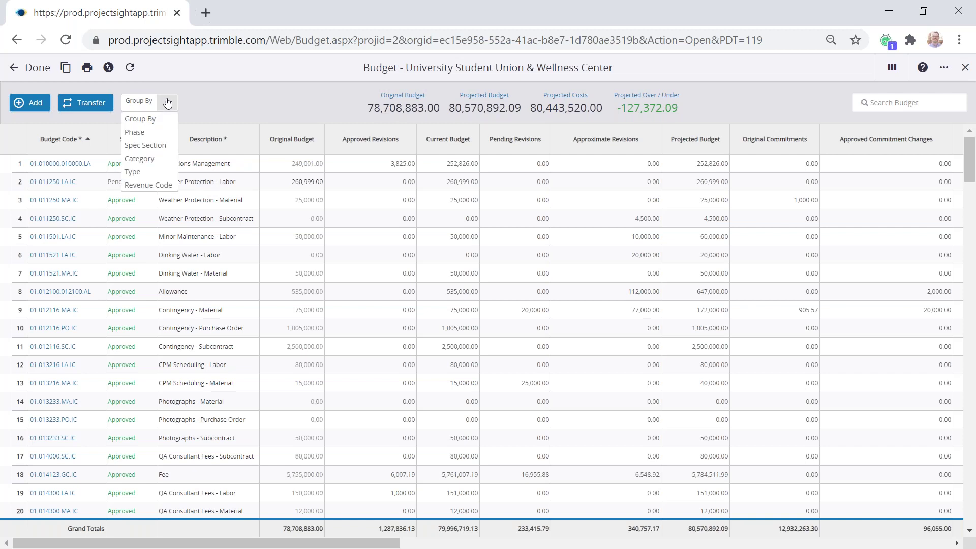
left_click(164, 132)
left_click(181, 103)
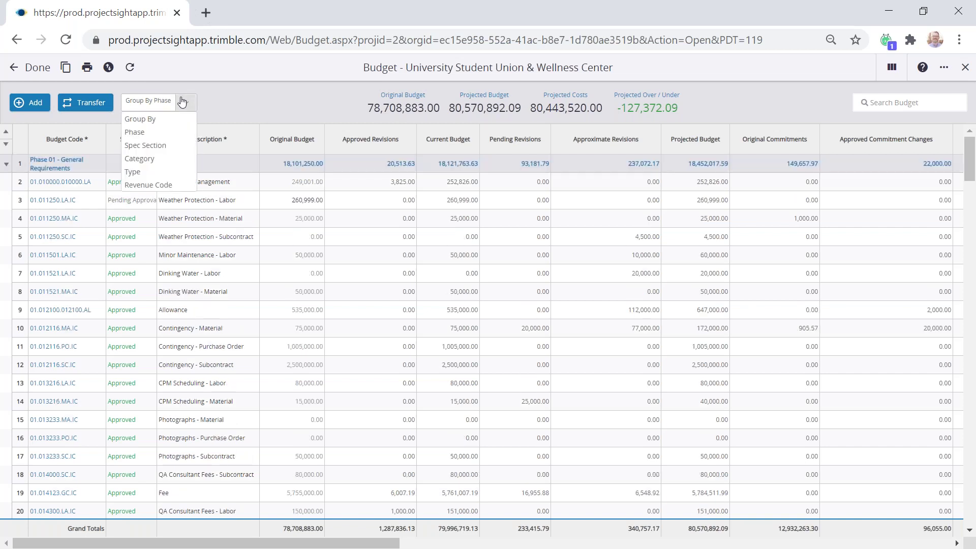
left_click(163, 145)
left_click(204, 102)
left_click(175, 160)
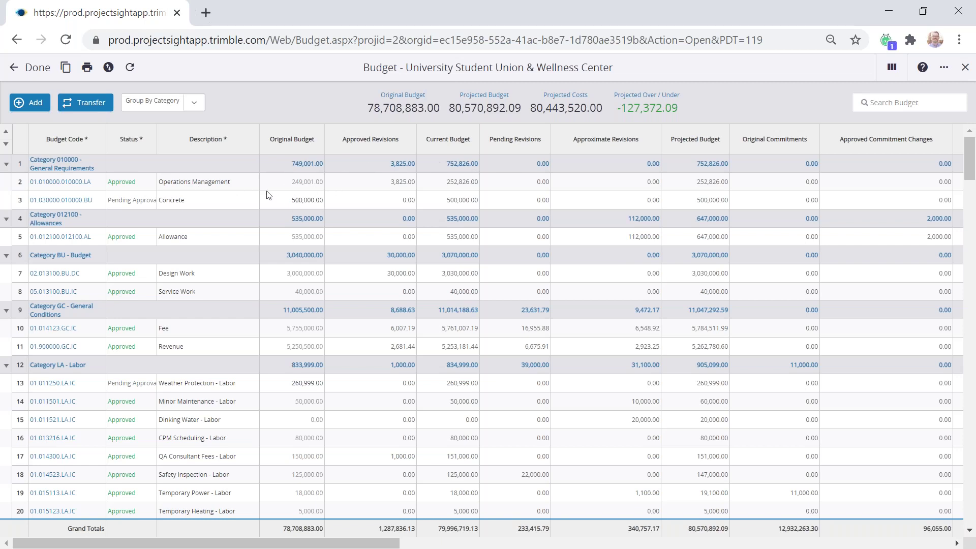
left_click(194, 102)
left_click(152, 119)
Step: Filter the budget by the search term concrete and examine the summary totals above the table
left_click_drag(379, 93, 712, 99)
left_click(882, 103)
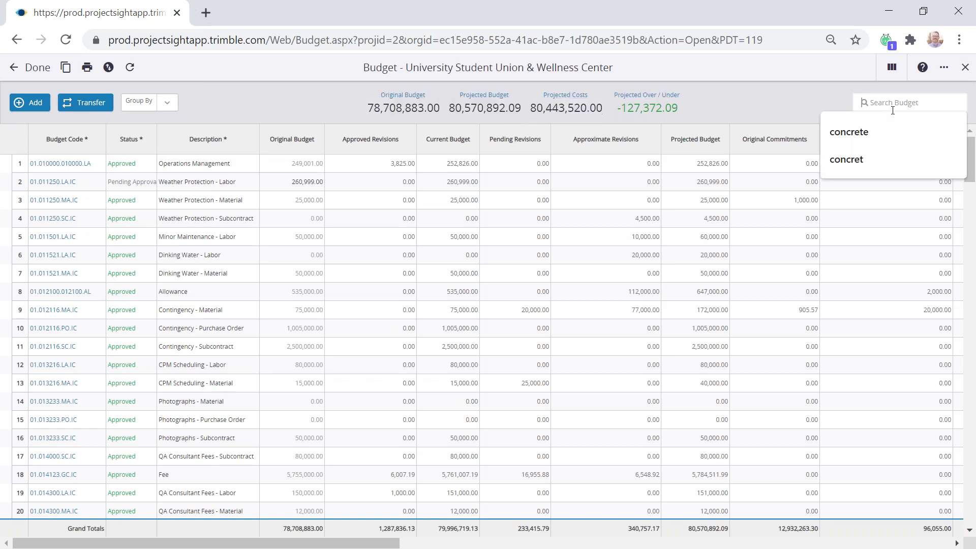
left_click(872, 132)
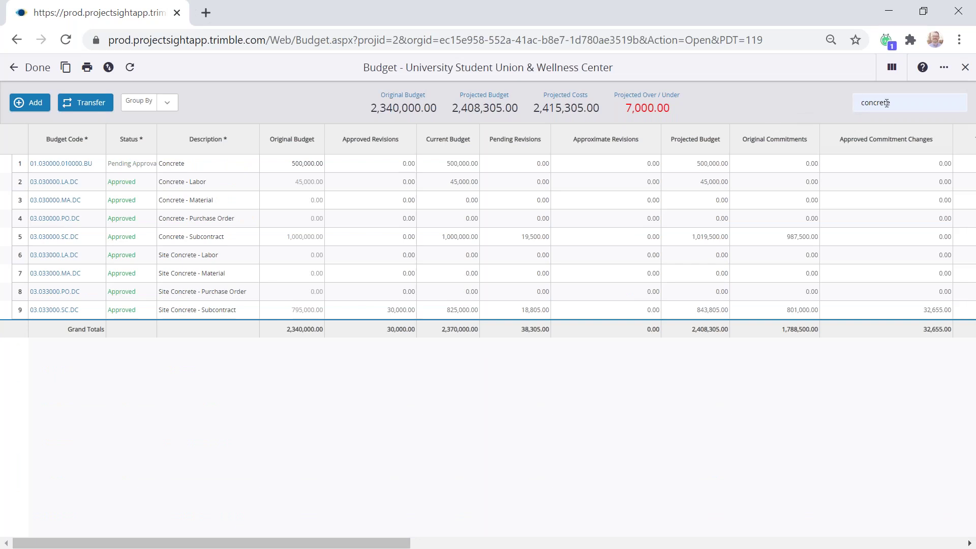
left_click_drag(383, 93, 674, 99)
left_click(515, 107)
Step: Examine the Site Concrete - Subcontract row across its budget, commitment and projected cost columns
left_click(287, 310)
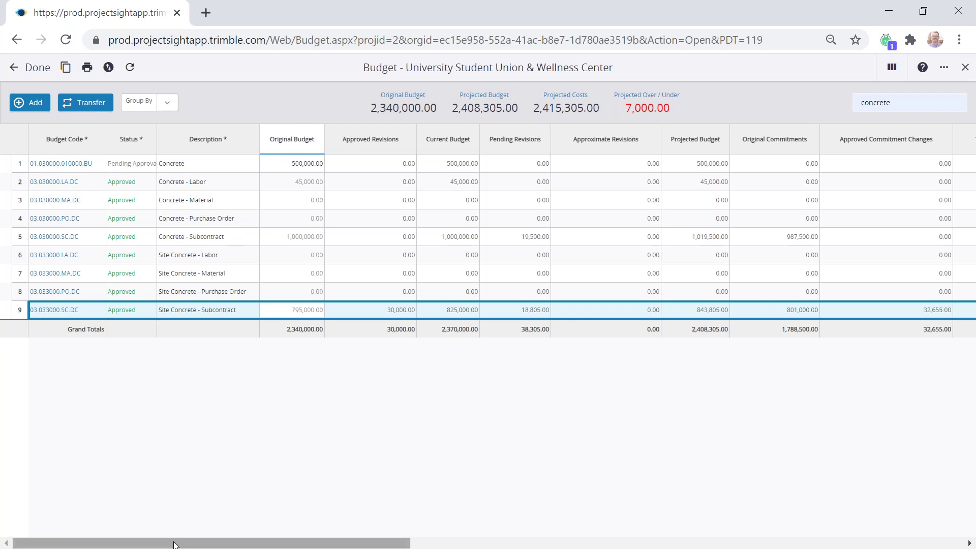
left_click_drag(174, 544, 240, 530)
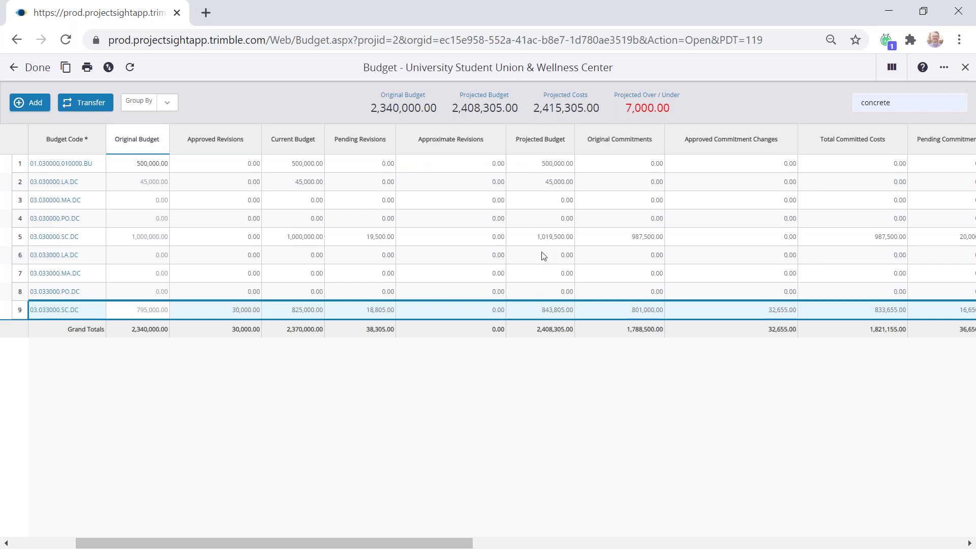
left_click_drag(174, 539, 364, 529)
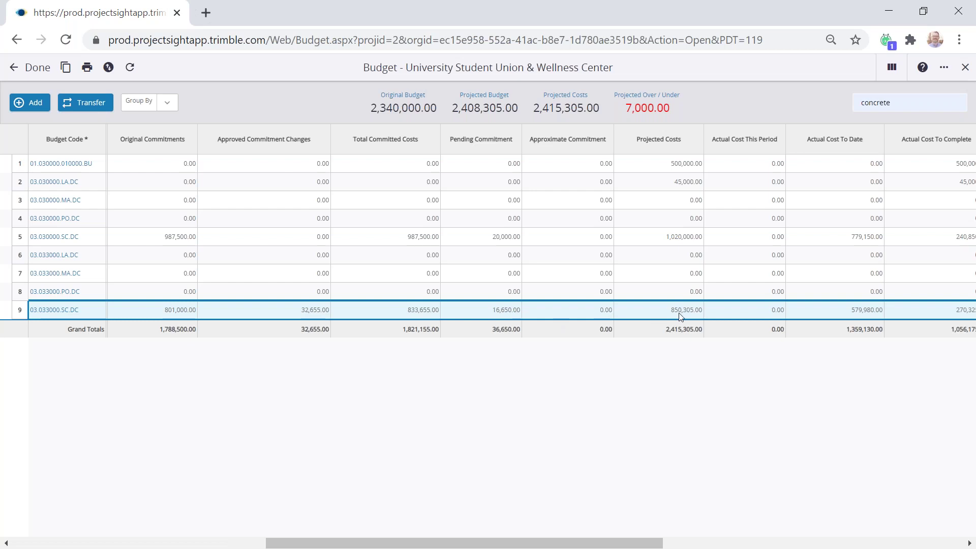
left_click_drag(659, 542, 255, 428)
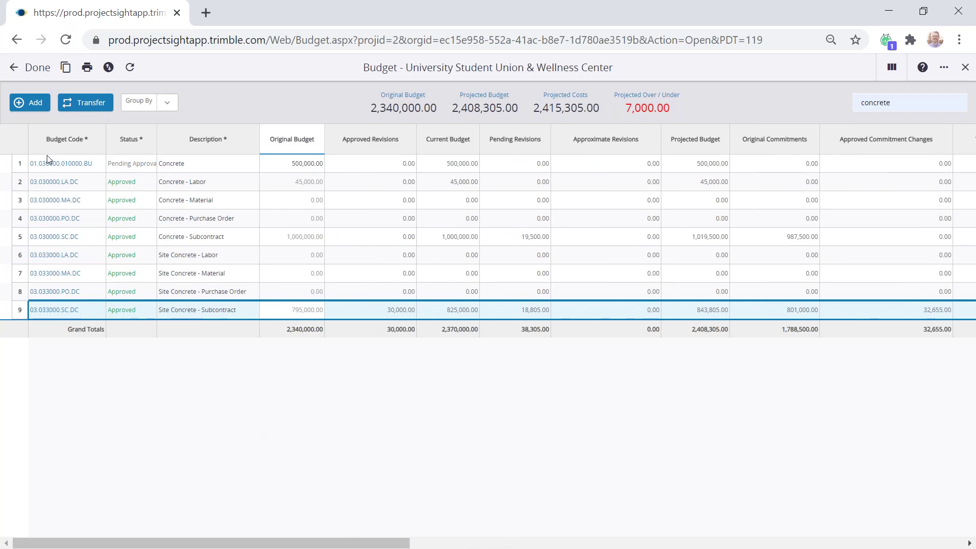
Step: Open the Site Concrete - Subcontract budget item, look over its transactions, and open the contract linked there
left_click(49, 306)
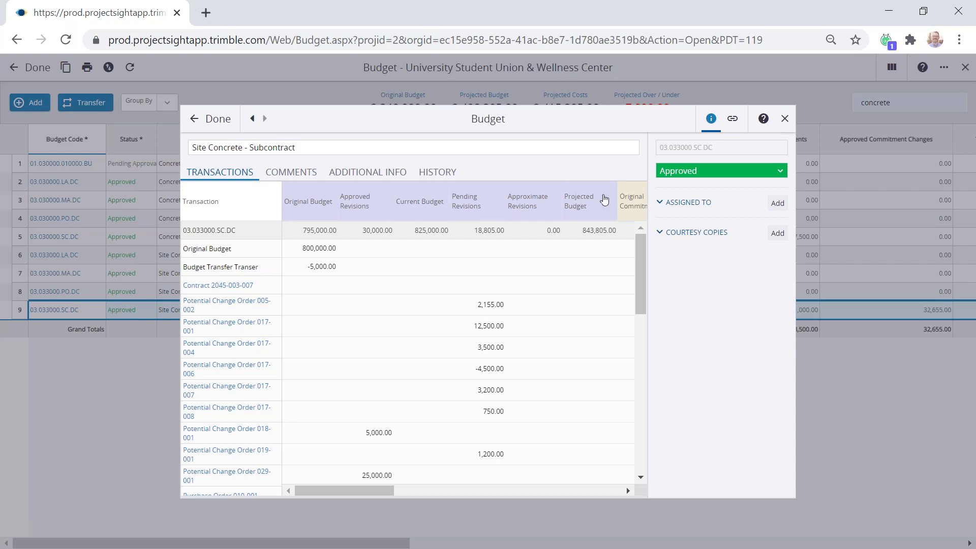
left_click_drag(349, 491, 340, 462)
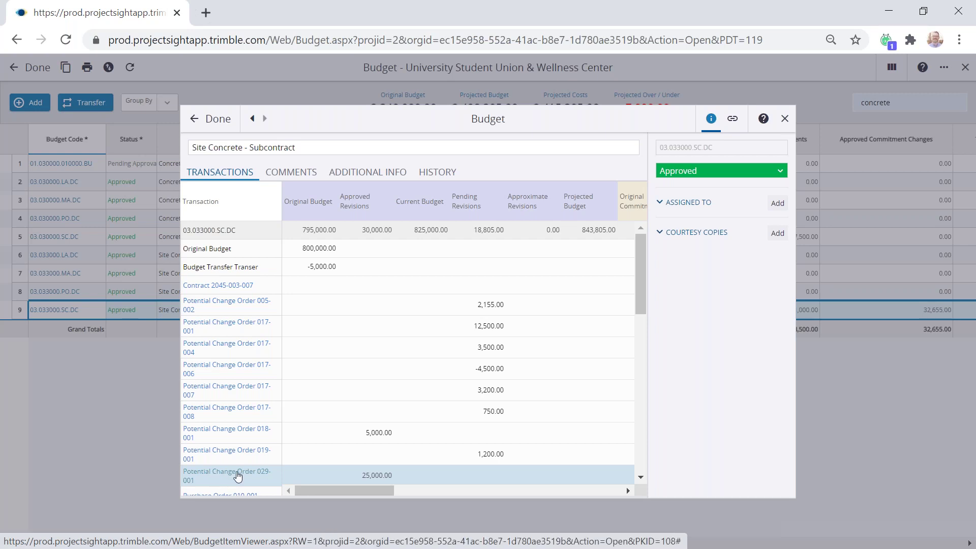
left_click(222, 288)
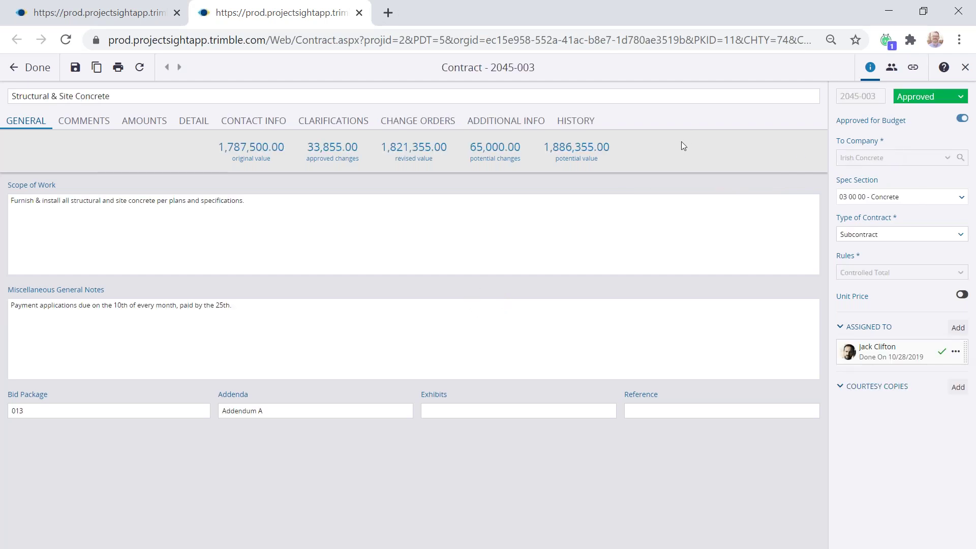
Step: Review the Structural & Site Concrete contract's comments, schedule of values and change orders
left_click(87, 124)
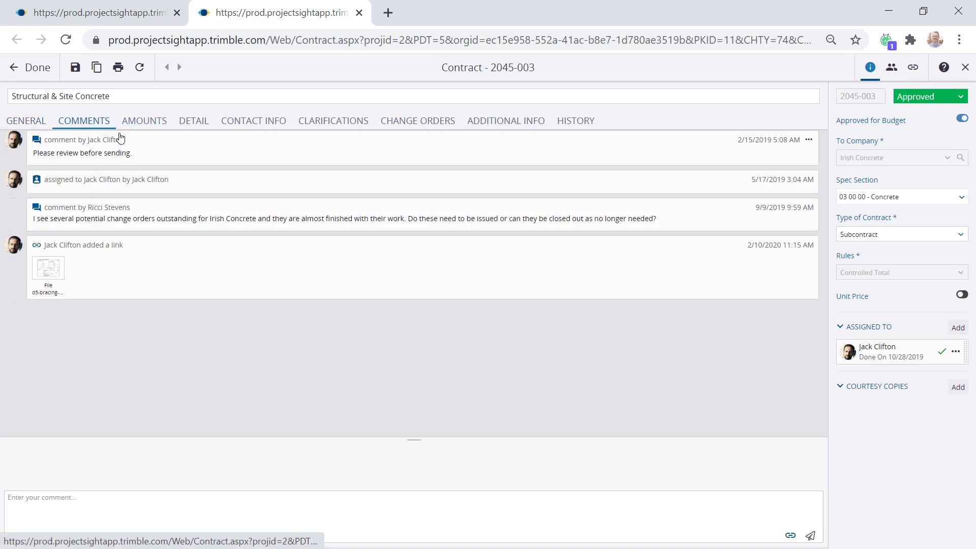
left_click(150, 121)
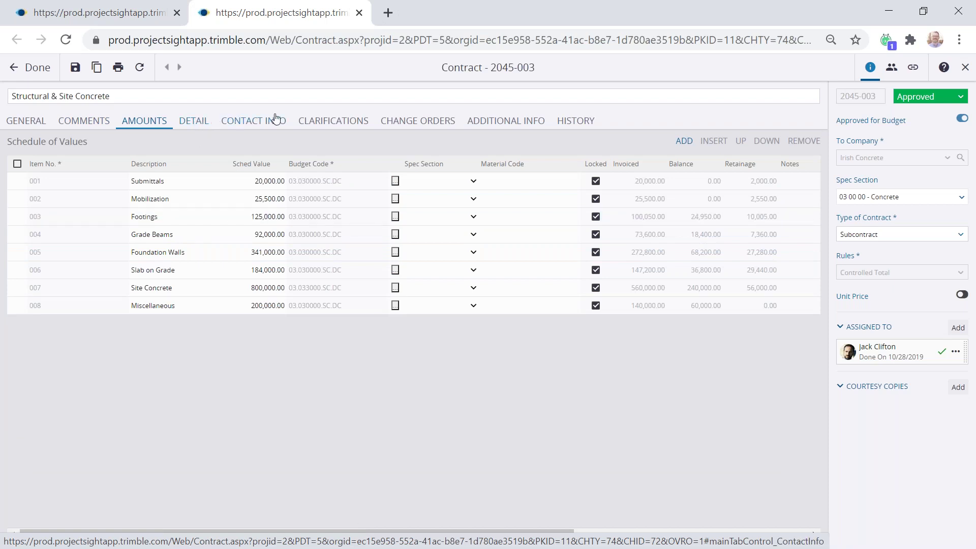
left_click(415, 126)
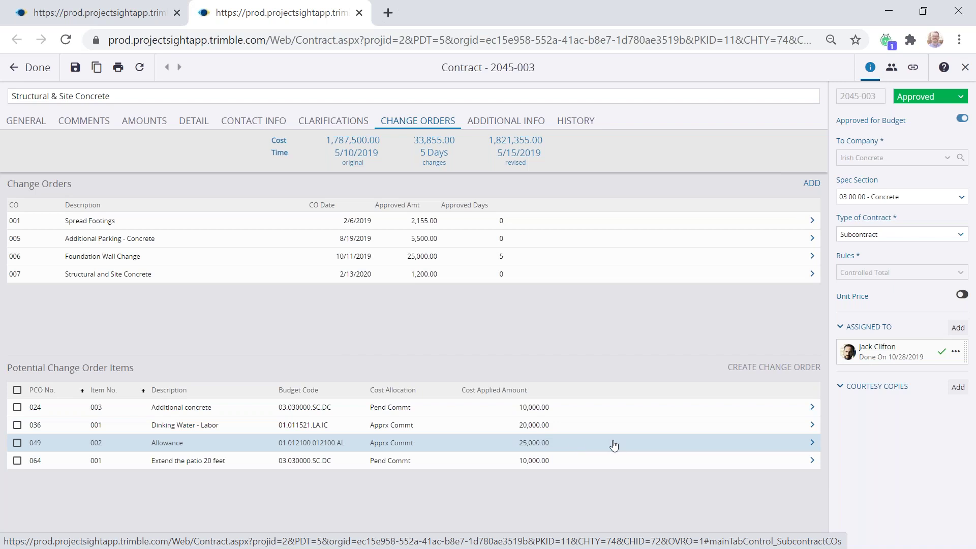
Step: Open the potential change order containing the Additional concrete item and unlock the record for editing
left_click(812, 407)
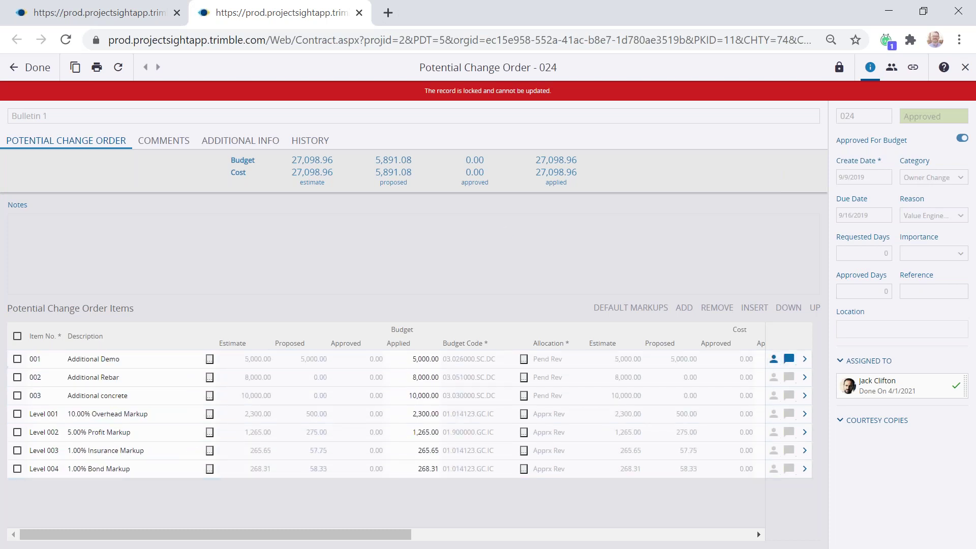
left_click_drag(838, 67, 626, 207)
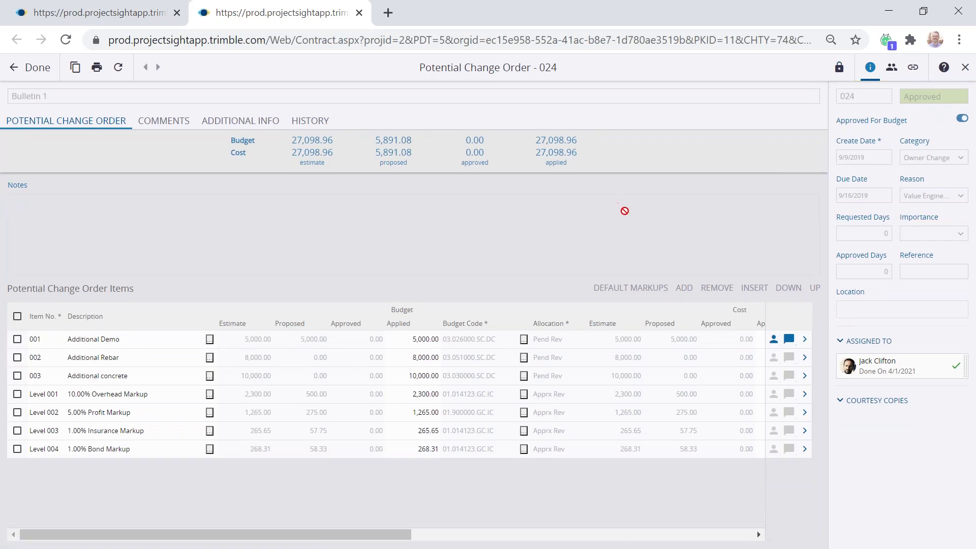
left_click(839, 68)
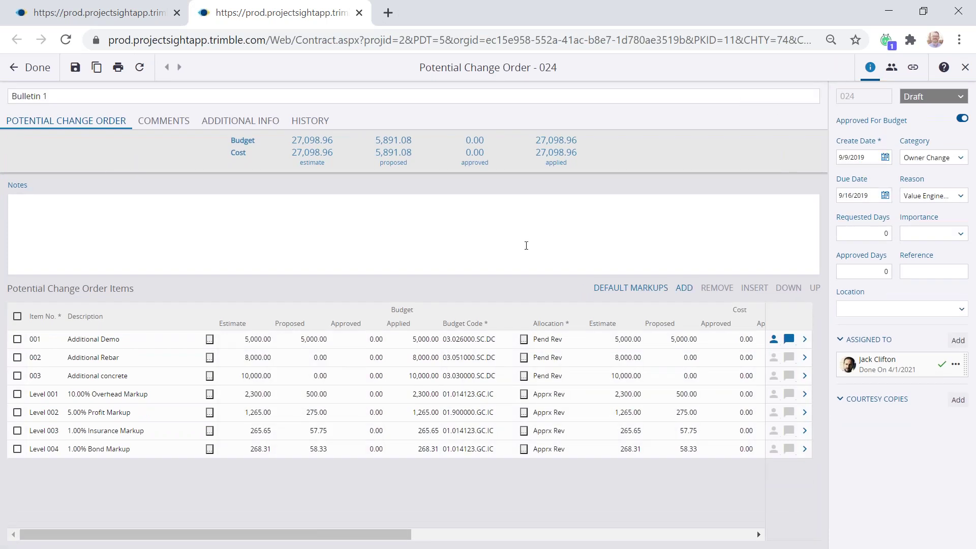
Step: Check the proposed and approved amounts of the Additional Demo item, view its details and comments, and close them
left_click(275, 346)
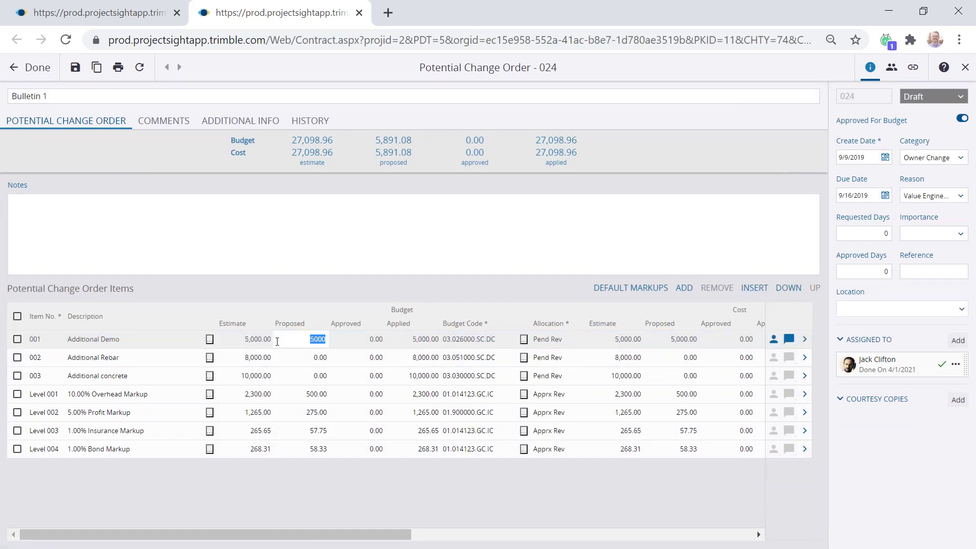
key("Tab")
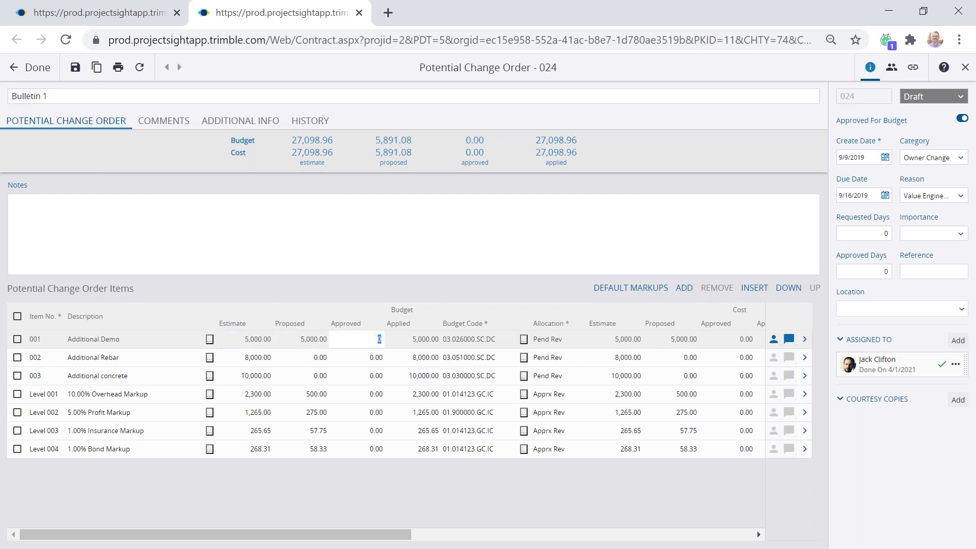
left_click(802, 339)
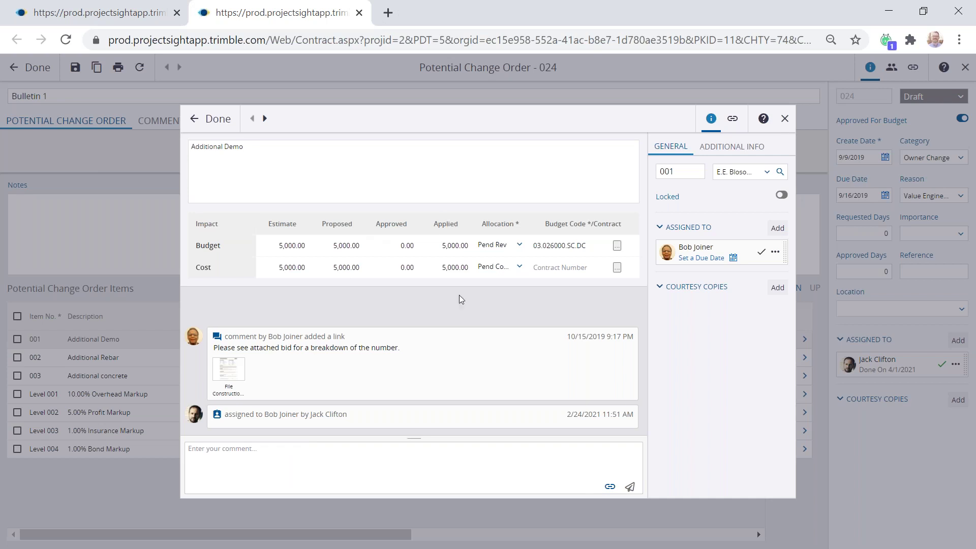
left_click(785, 118)
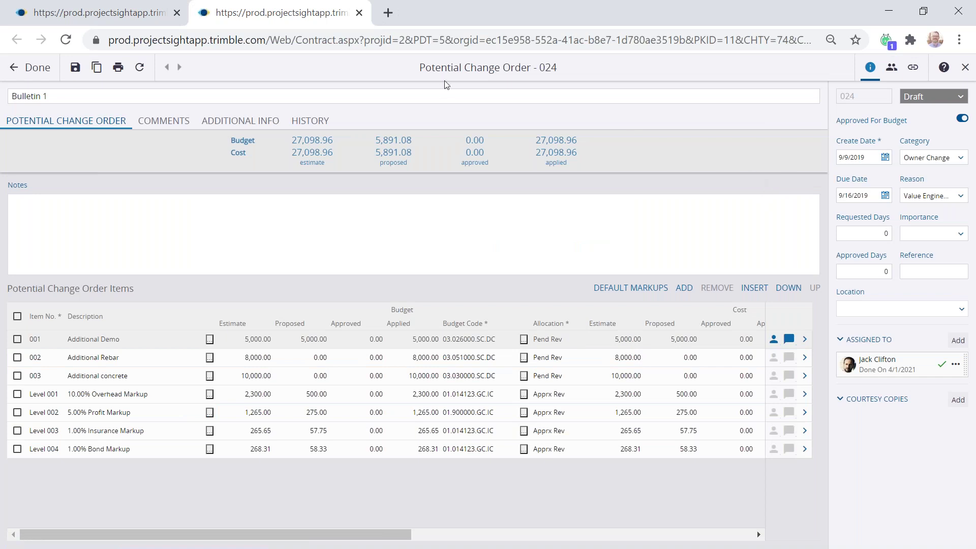
Step: Close the potential change order discarding unsaved changes, and close the contract and the Site Concrete budget item
left_click(965, 67)
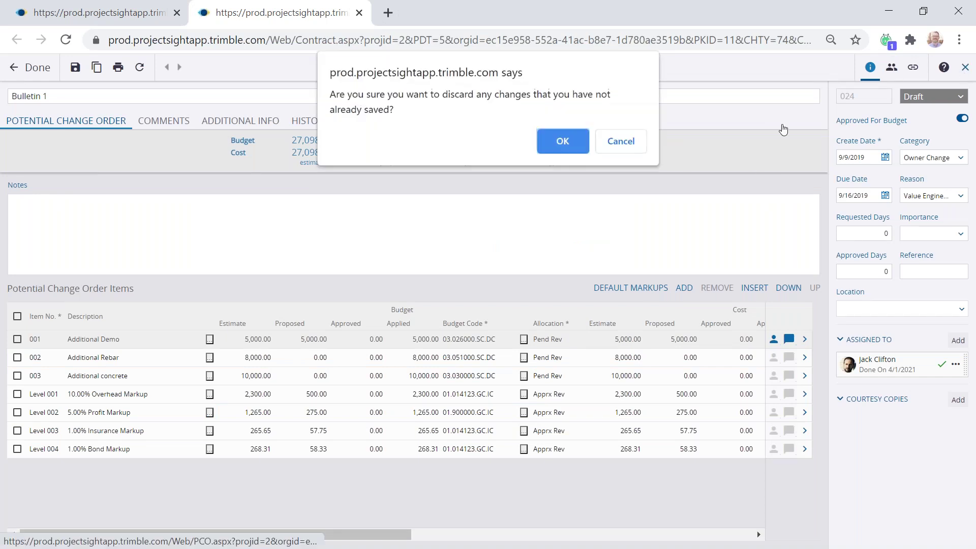
left_click(577, 153)
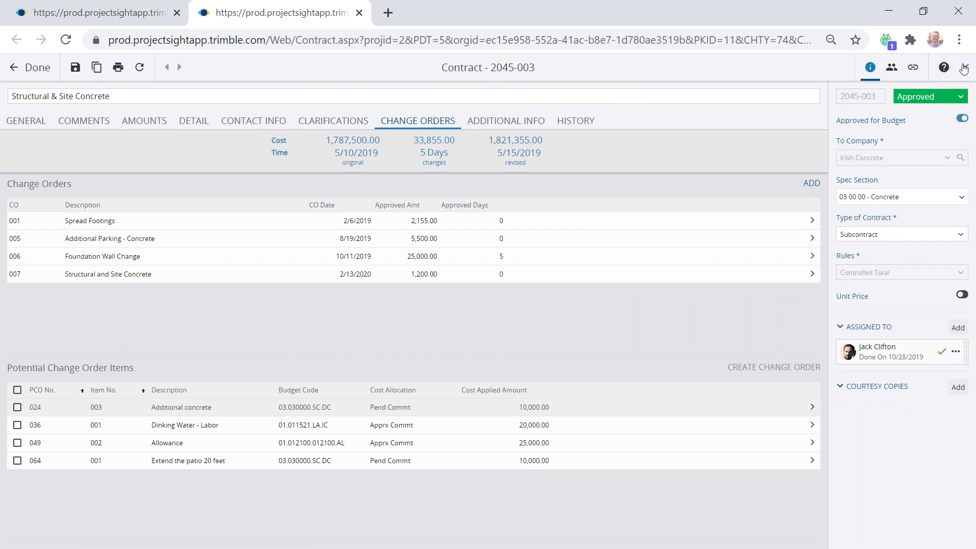
left_click(964, 68)
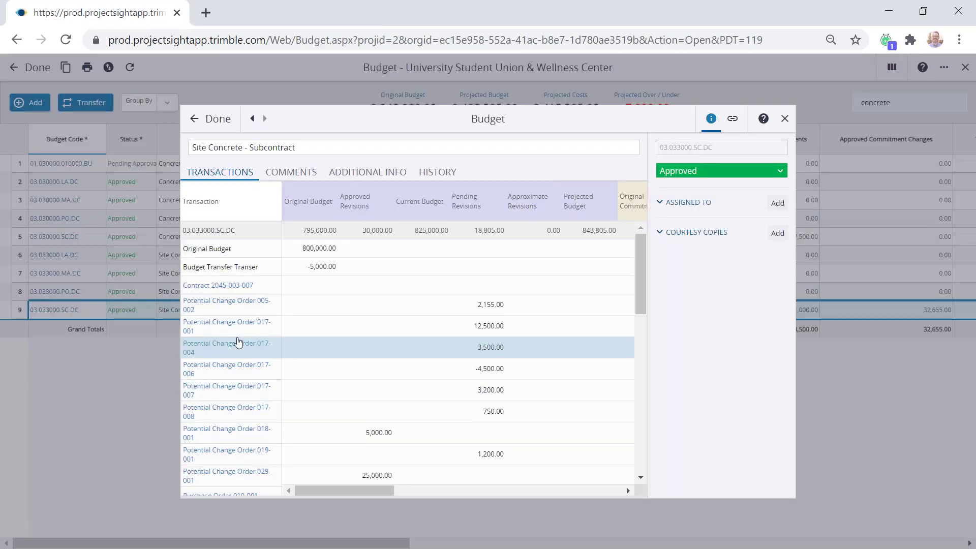
left_click(785, 118)
left_click(559, 143)
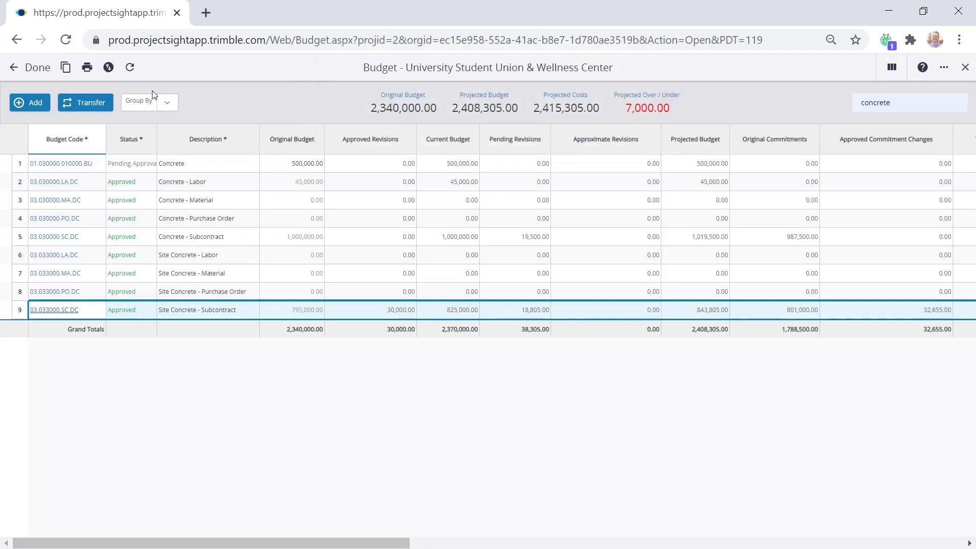
Step: Leave the budget, open the Potential Change Orders list and include the Draft, Submitted, Approved and Void statuses in its filter
left_click(36, 67)
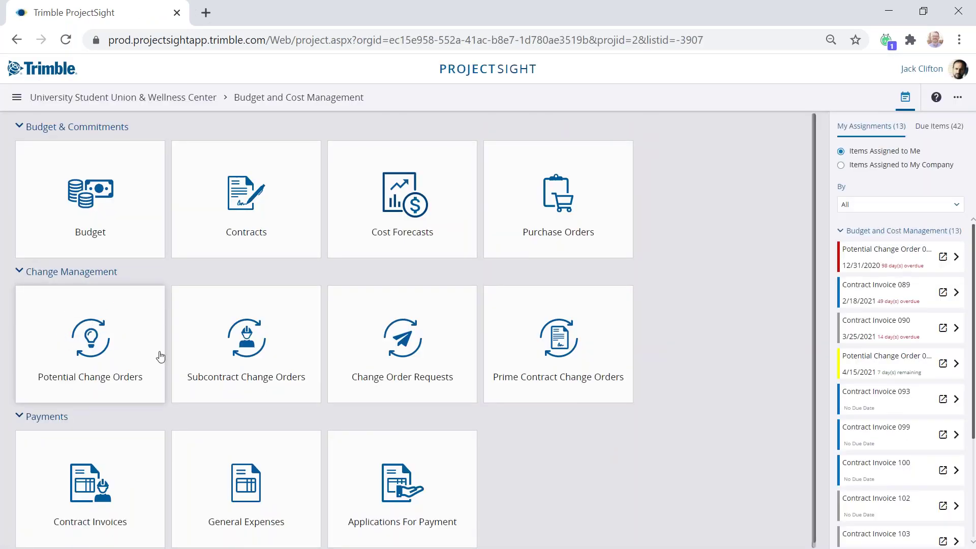
left_click(101, 330)
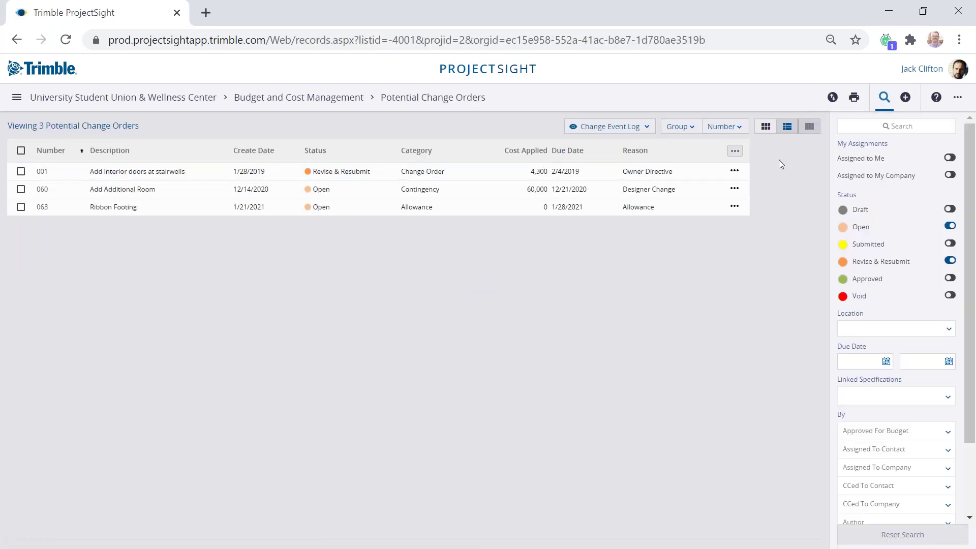
left_click(949, 243)
left_click(948, 209)
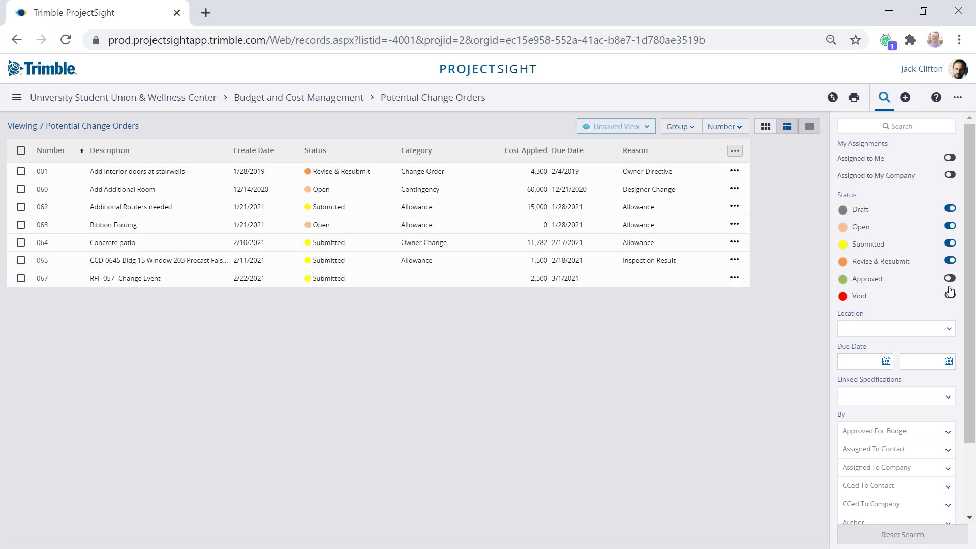
left_click(950, 278)
left_click(949, 295)
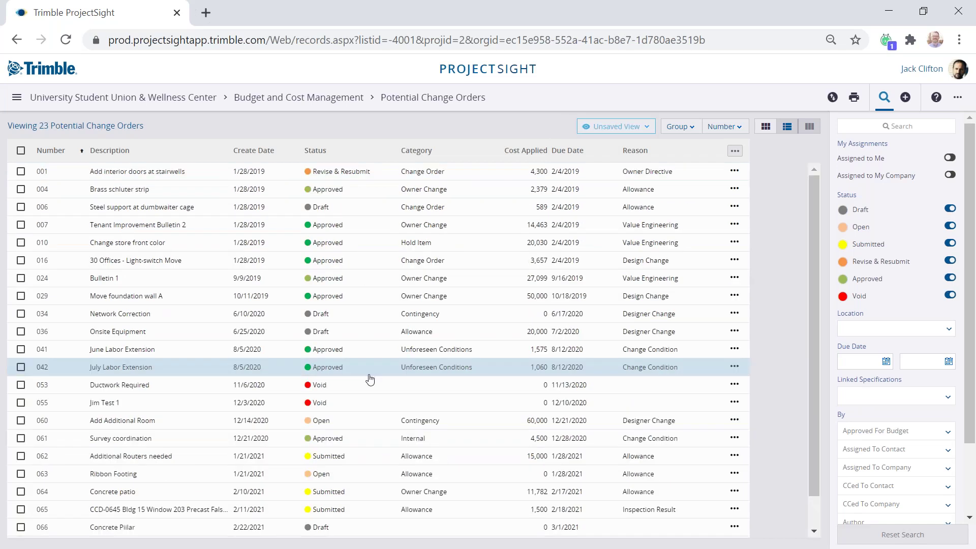
Step: Open the Subcontract Change Orders list, view the Additional Work change order under the Structural Steel contract, and close it
left_click(298, 97)
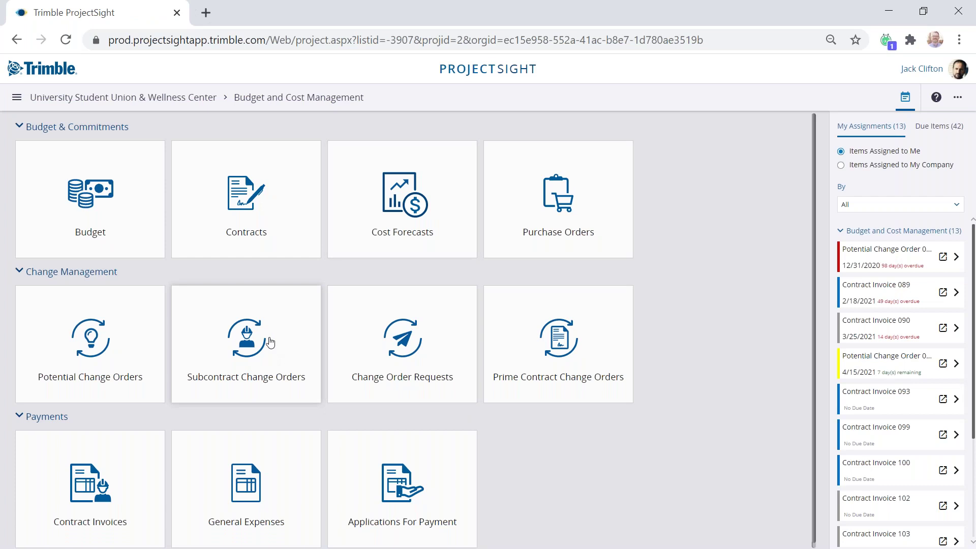
left_click(251, 347)
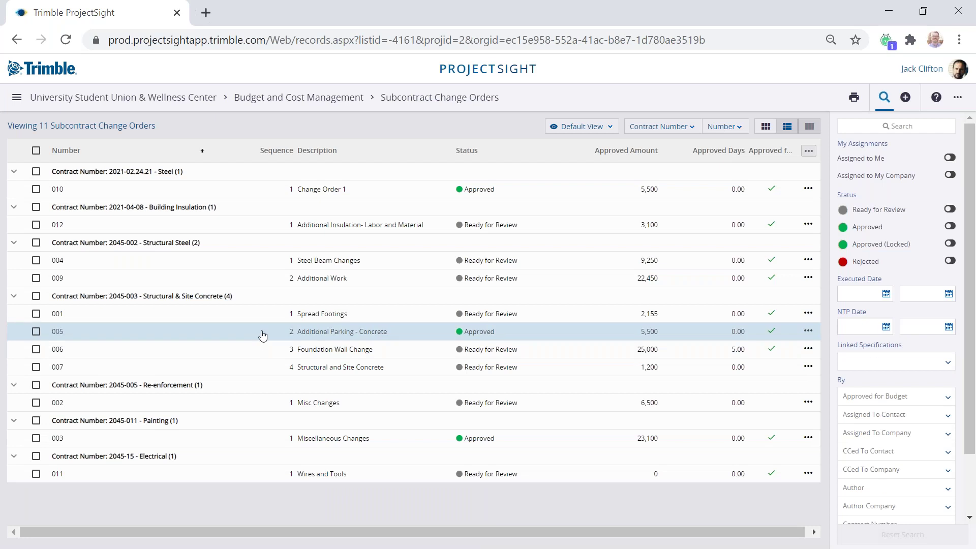
left_click(295, 284)
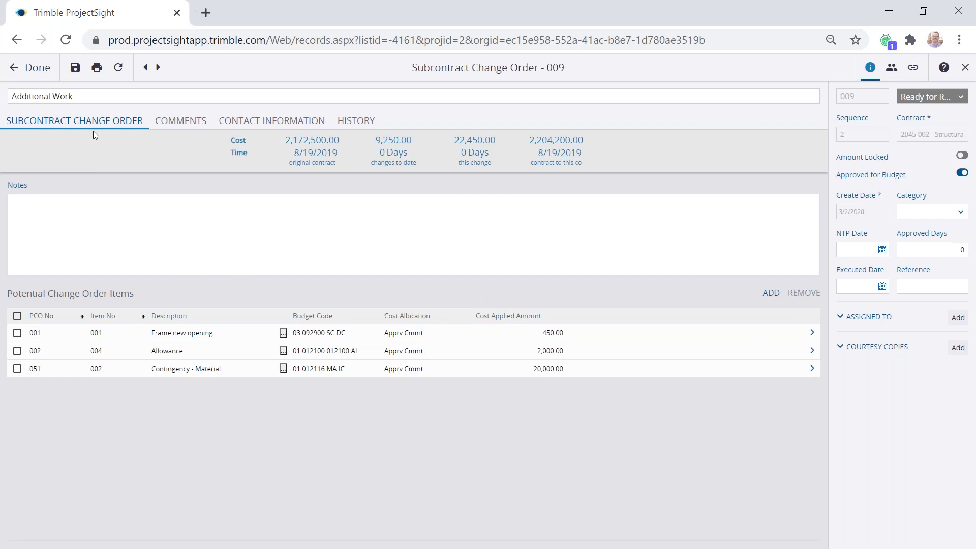
left_click(31, 67)
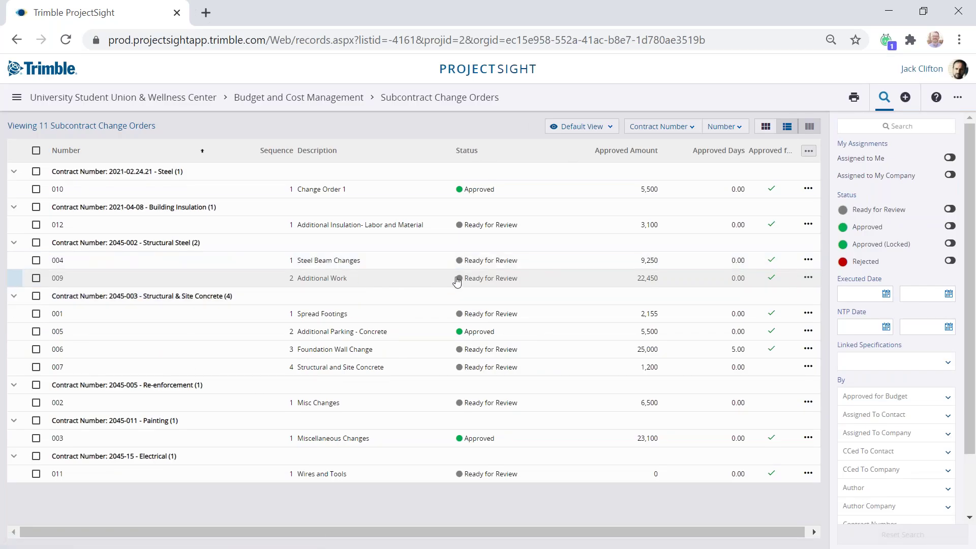
Step: Open the project budget, check which columns can be shown without changing the selection, and close the budget
left_click(315, 99)
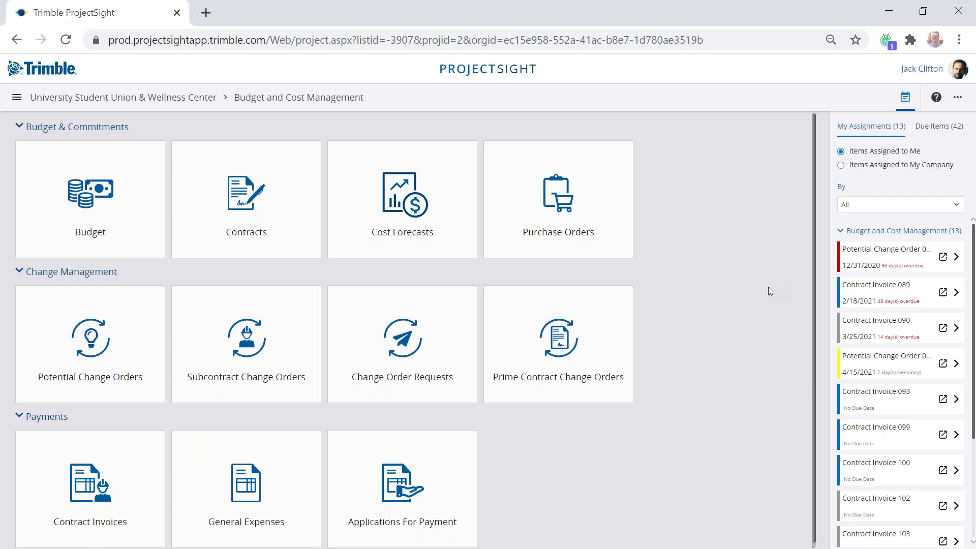
left_click(66, 199)
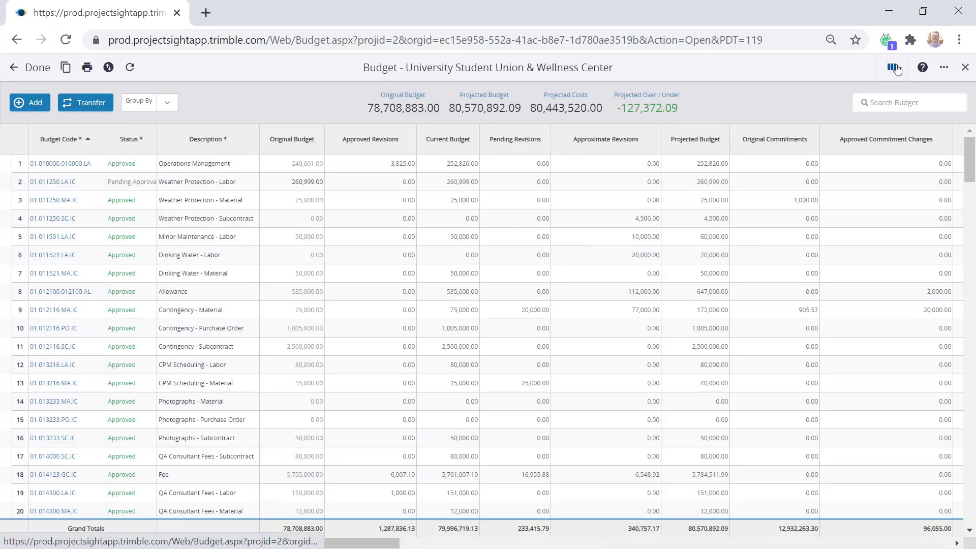
left_click(897, 69)
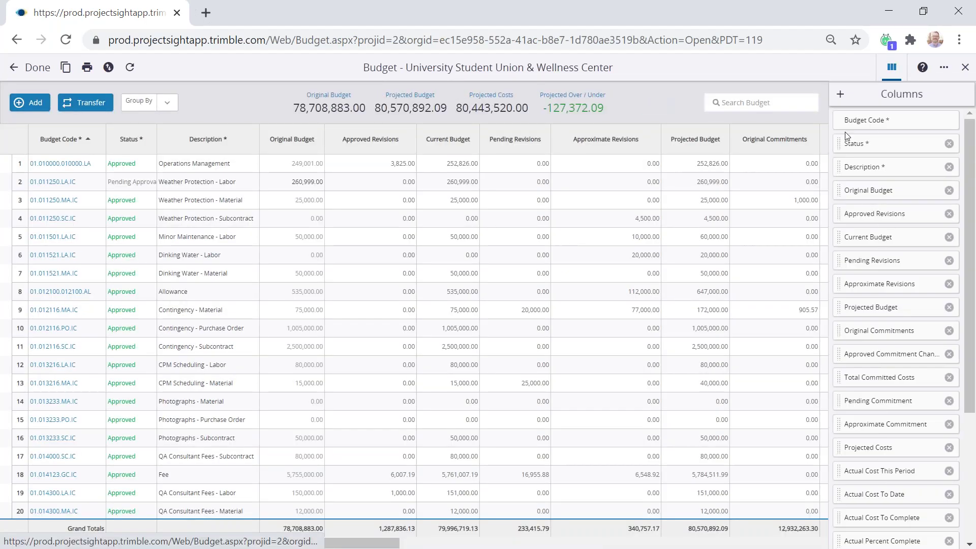
left_click(841, 94)
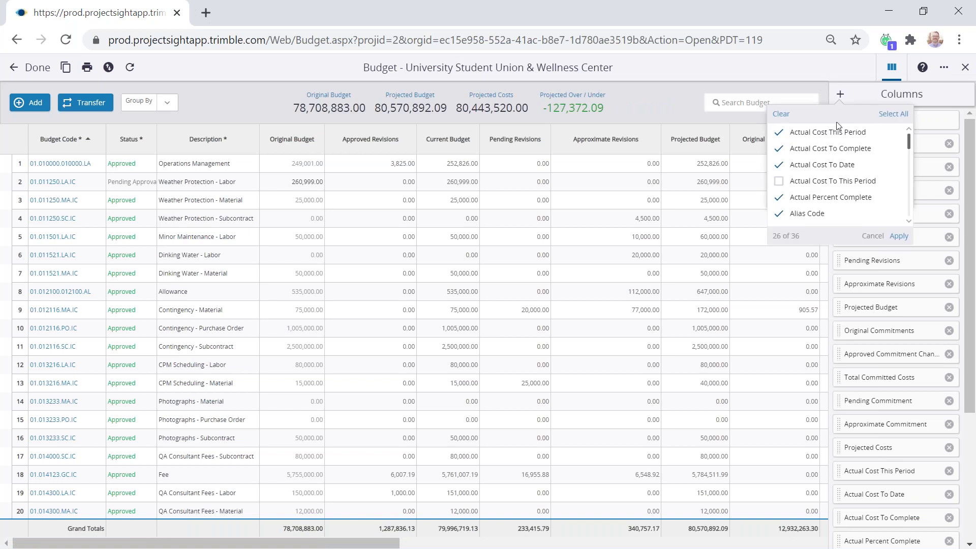
left_click(821, 85)
left_click(892, 68)
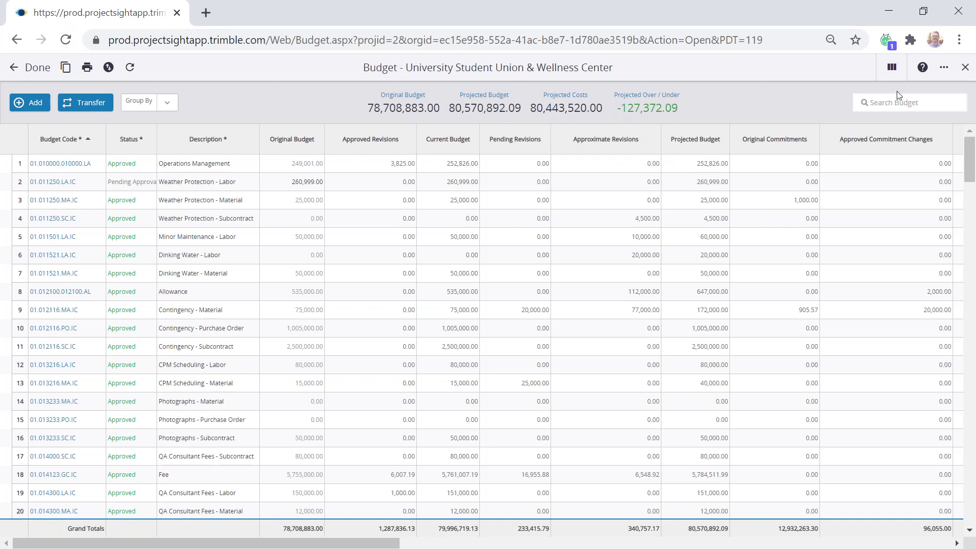
left_click(965, 70)
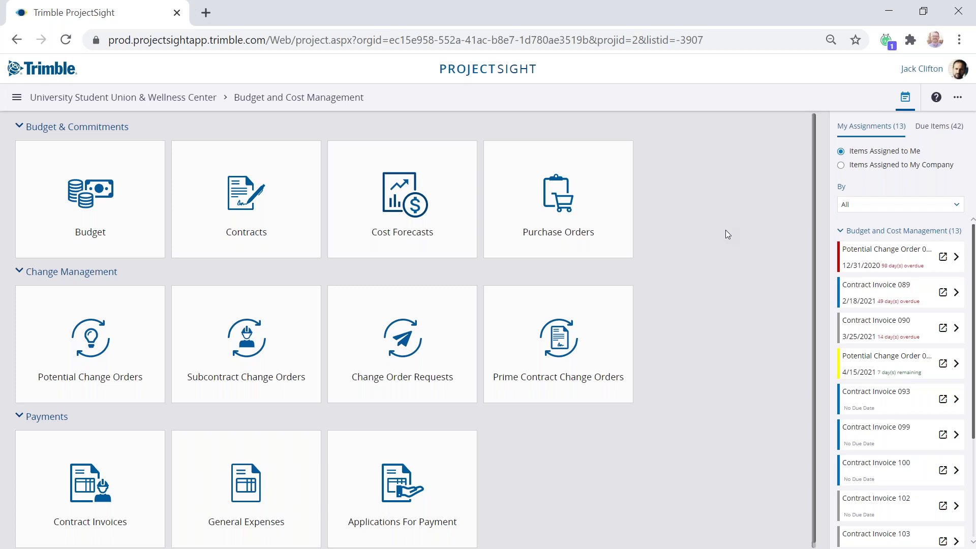
Step: Go to the project's Drawings list under Drawings and Specifications and open the A2.01 Level 1 Floor Plan
left_click(17, 97)
left_click(51, 173)
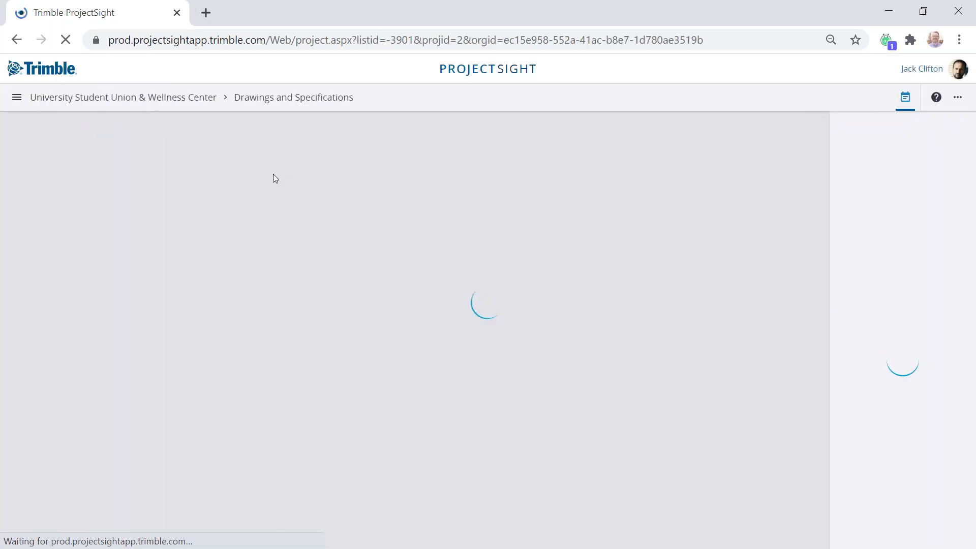
left_click(213, 188)
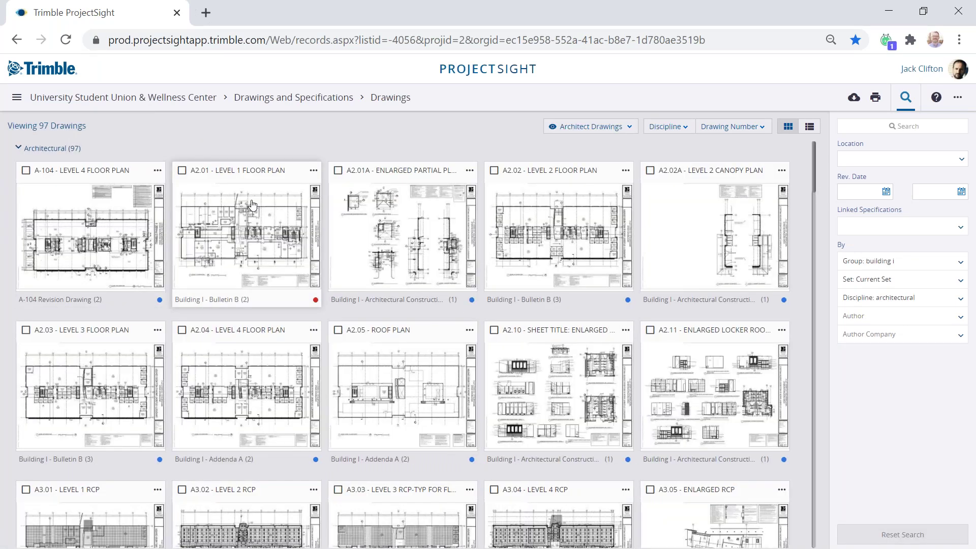
left_click(252, 204)
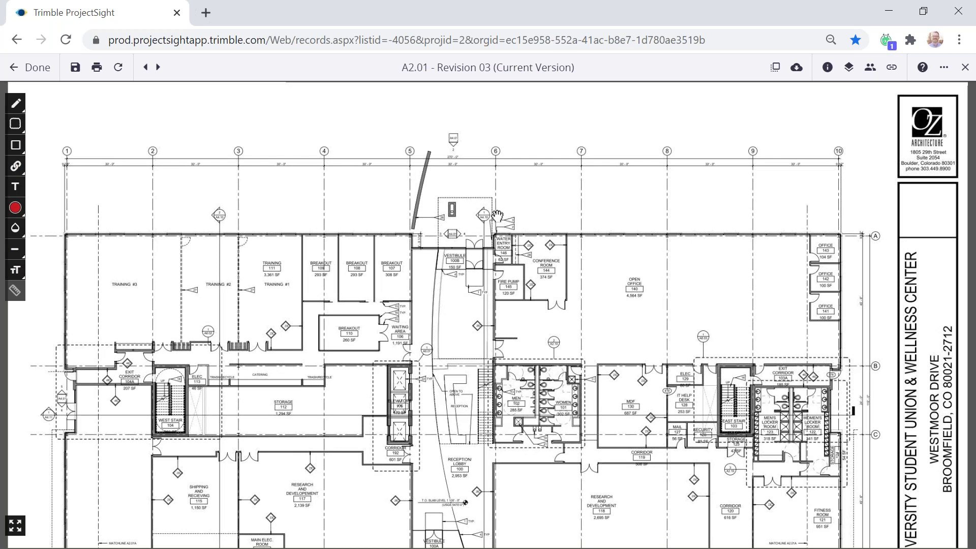
Step: Follow the A4.10 section callout above the water entry room to open its linked drawing
scroll(496, 215, "up", 5)
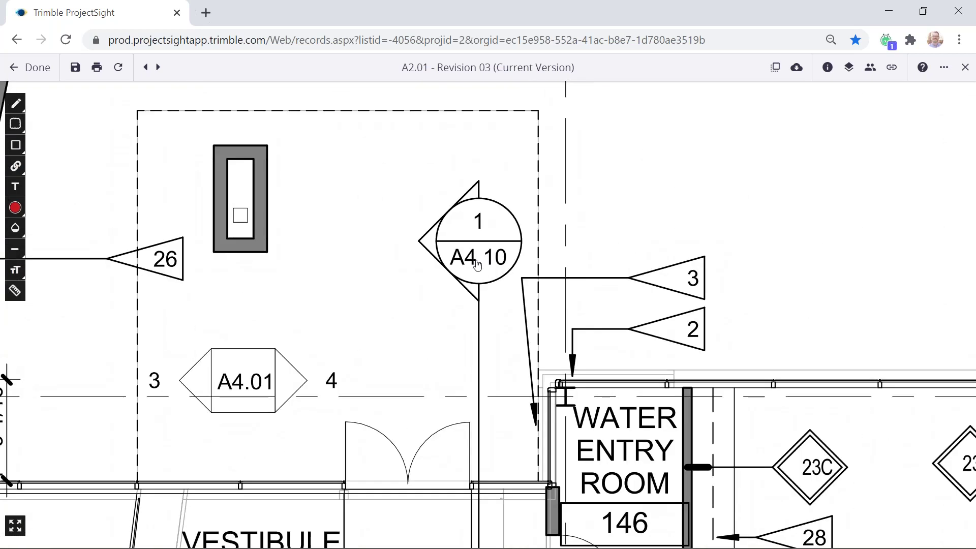
left_click(477, 263)
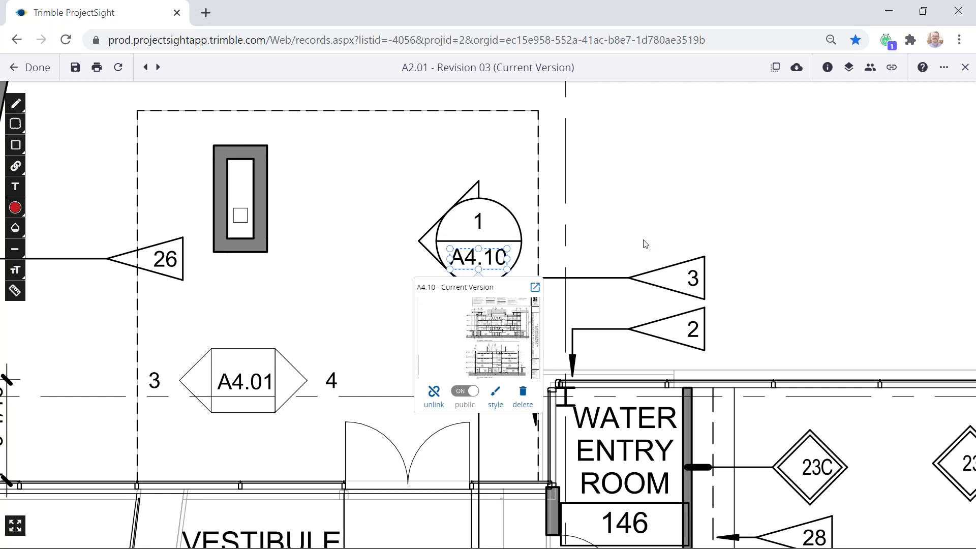
left_click(534, 287)
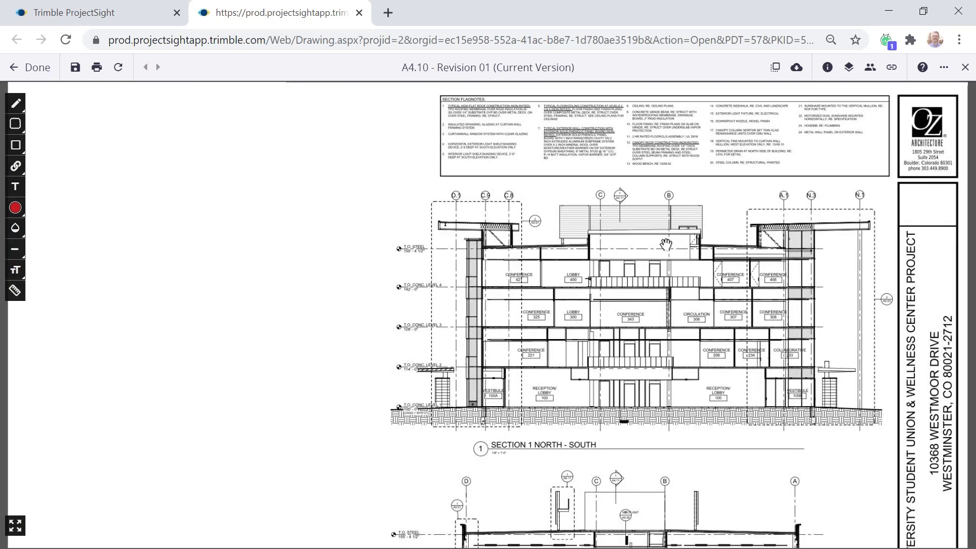
Step: Examine Section 1 North - South and the A4.11 link preview on drawing A4.10, then close both open drawings
scroll(630, 469, "up", 3)
scroll(587, 531, "up", 1)
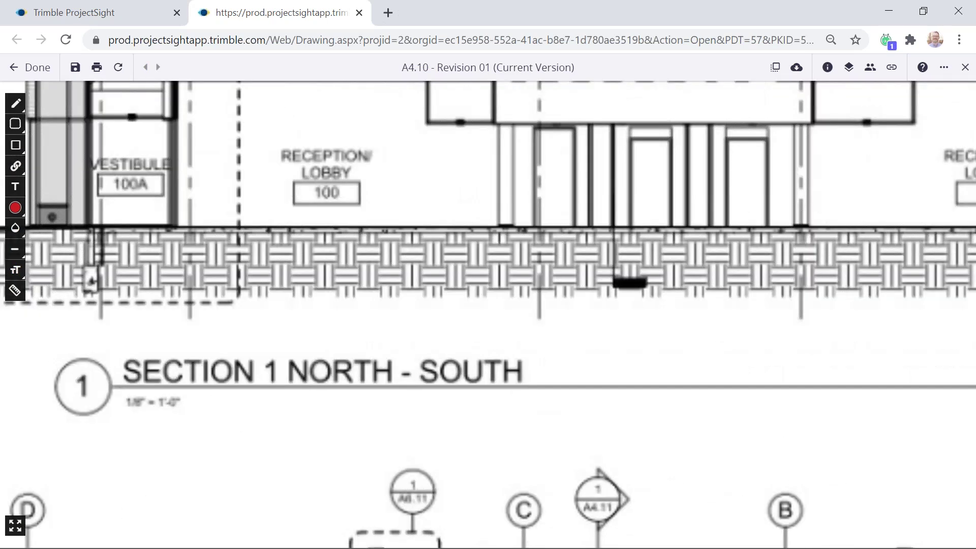
left_click(593, 510)
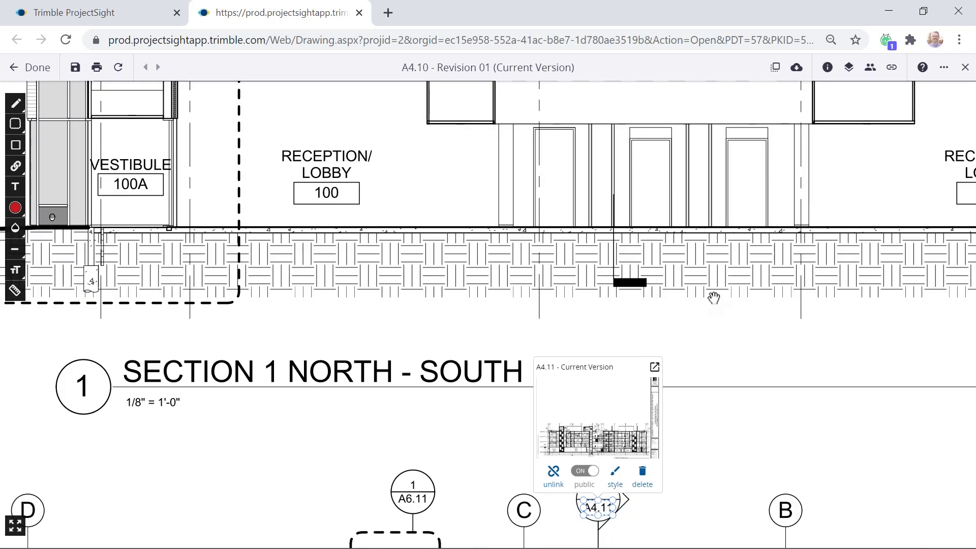
left_click(698, 322)
scroll(589, 323, "down", 4)
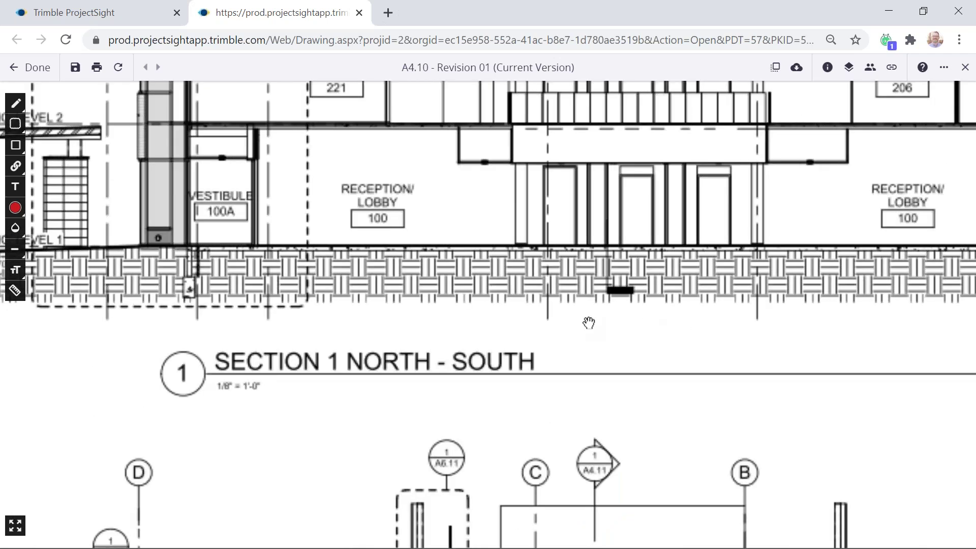
scroll(509, 207, "up", 5)
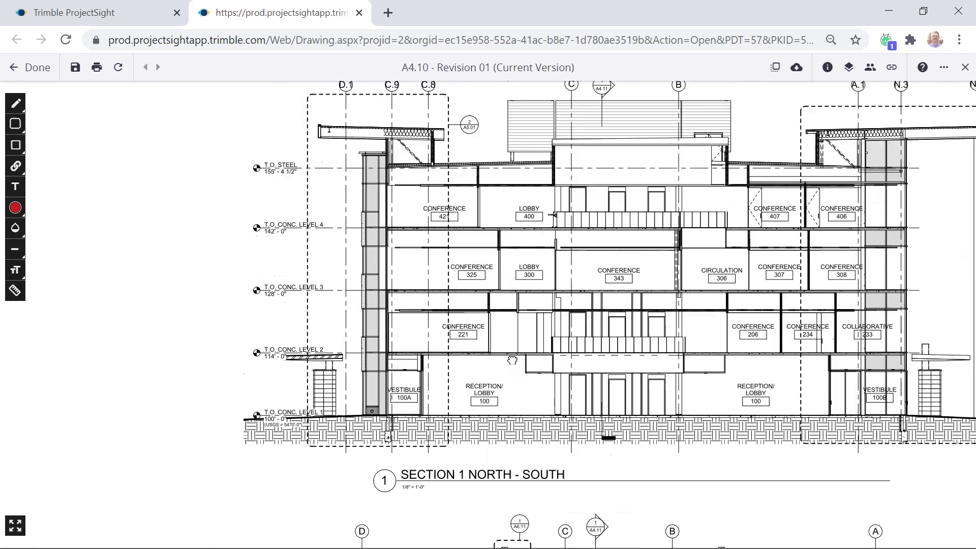
left_click_drag(512, 215, 479, 254)
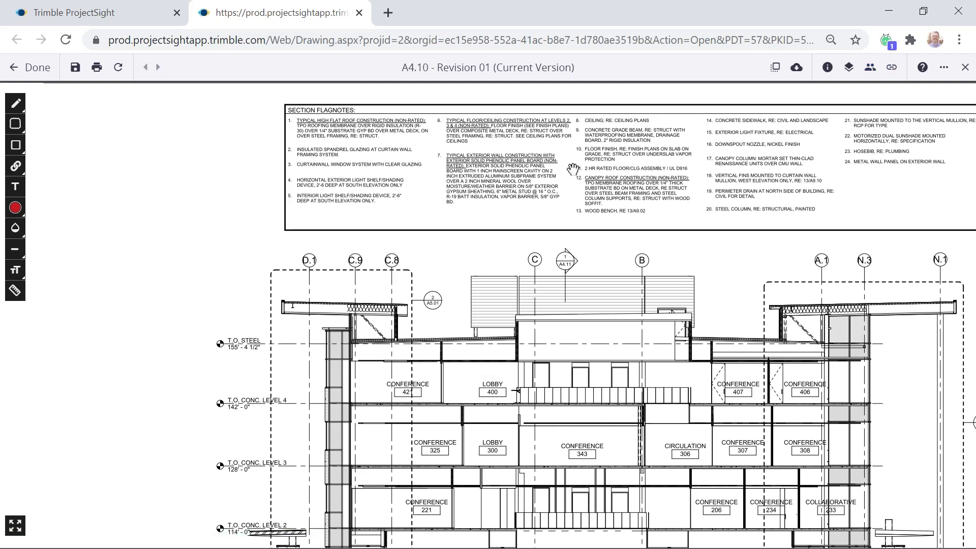
left_click(963, 69)
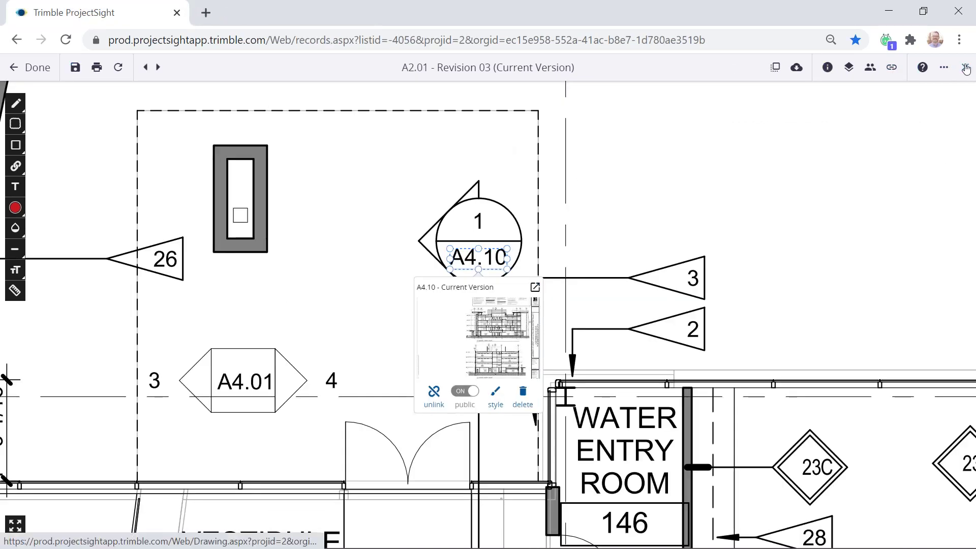
left_click(965, 68)
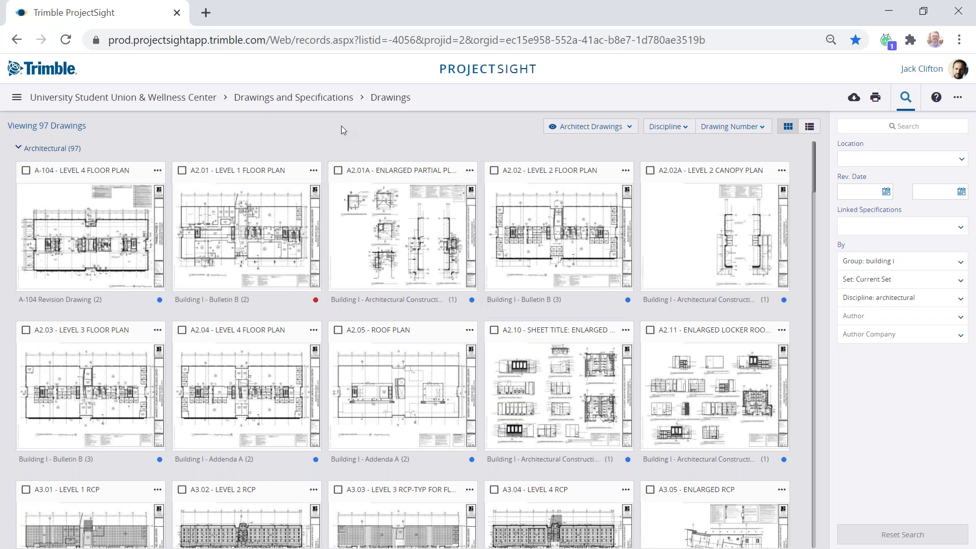
Step: Return to the project dashboard, view the RFIs list under Document Control, and open the Field Management module
left_click(259, 98)
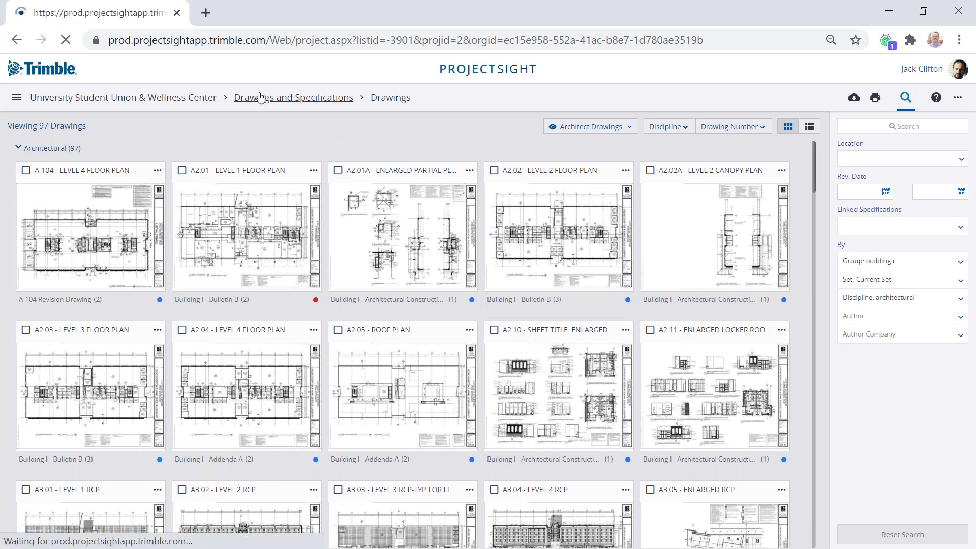
left_click(170, 99)
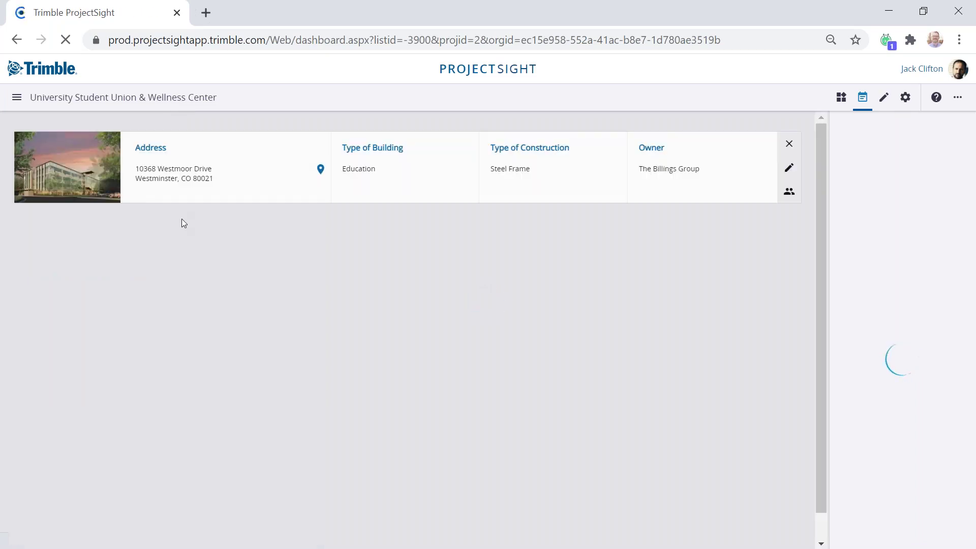
mouse_move(101, 331)
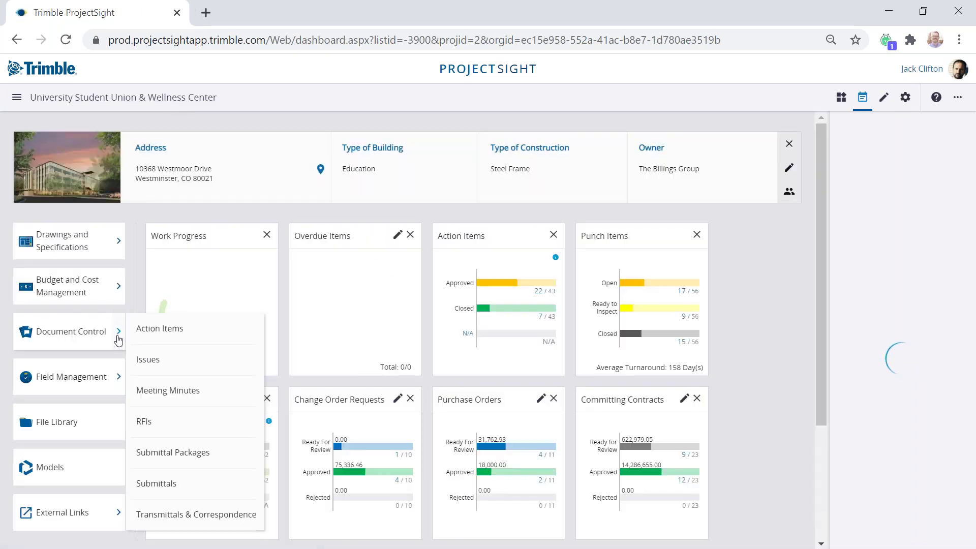
left_click(187, 421)
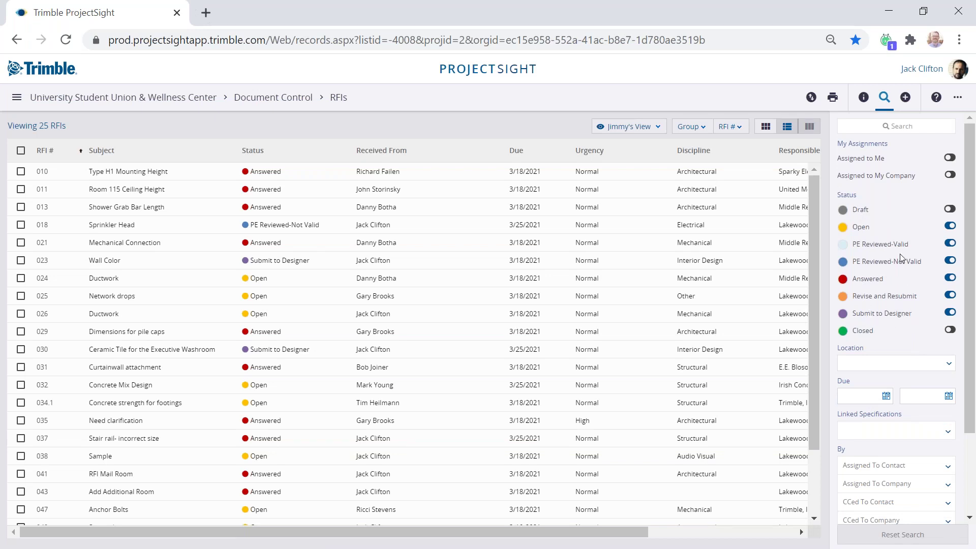
left_click(37, 102)
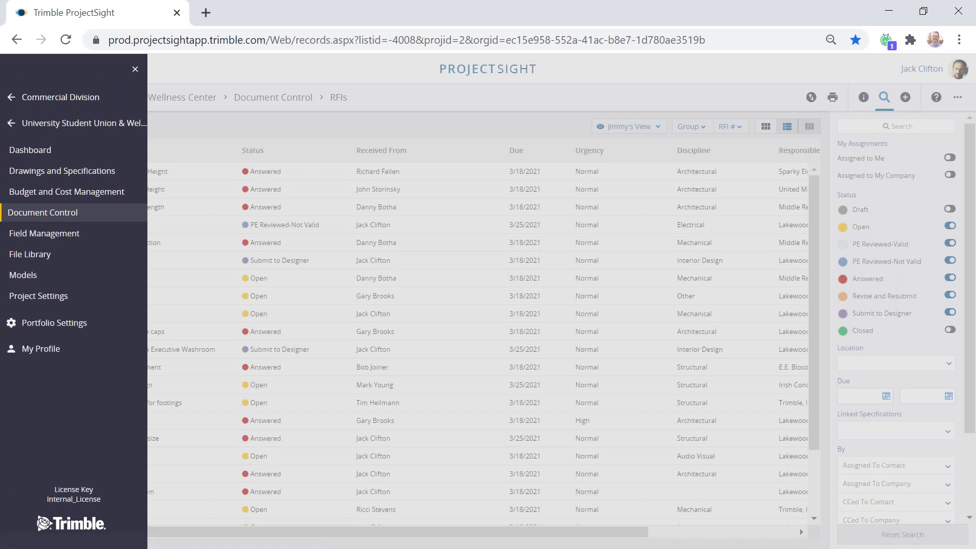
left_click(49, 233)
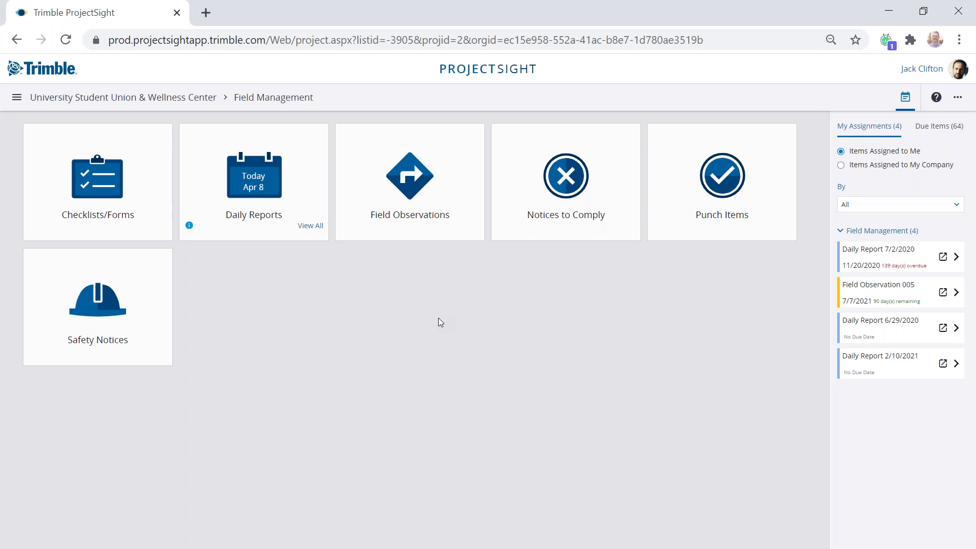
Step: Leave the project for the list of portfolios and open the Commercial Division portfolio
left_click(17, 97)
left_click(18, 97)
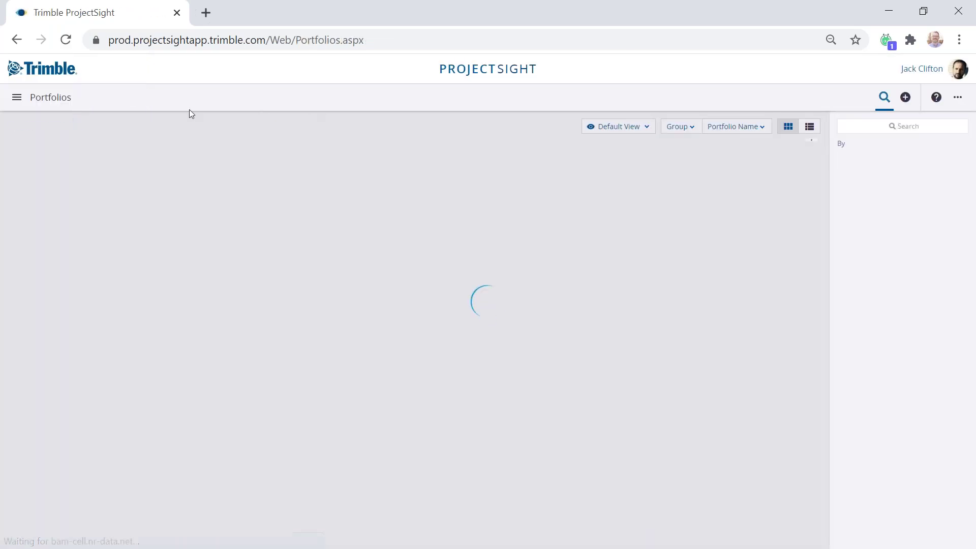
left_click(413, 217)
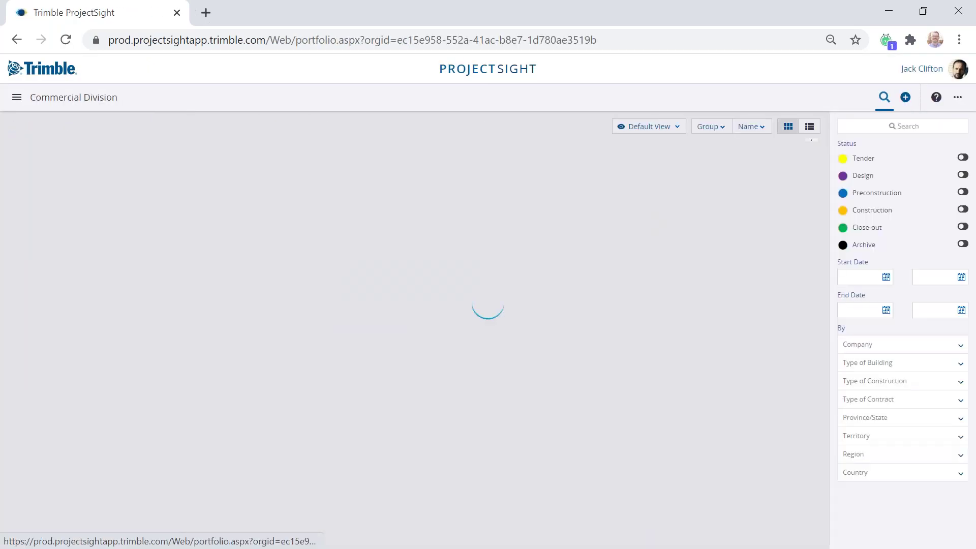
Step: Start a project from the University Student Union & Wellness Center template, check the settings, folders and users copy options, and discard it
left_click(905, 98)
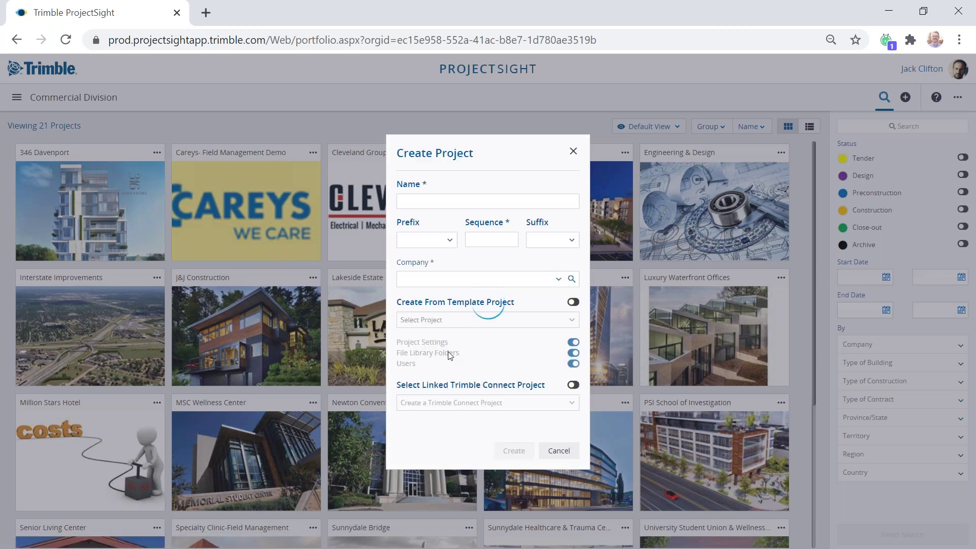
left_click(573, 303)
left_click(556, 321)
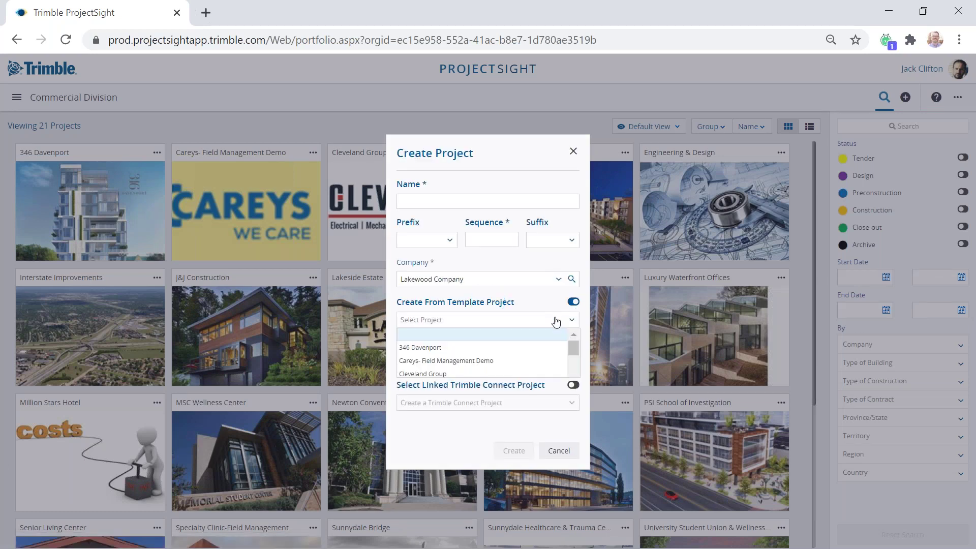
scroll(515, 386, "down", 2)
scroll(513, 387, "down", 3)
left_click(513, 386)
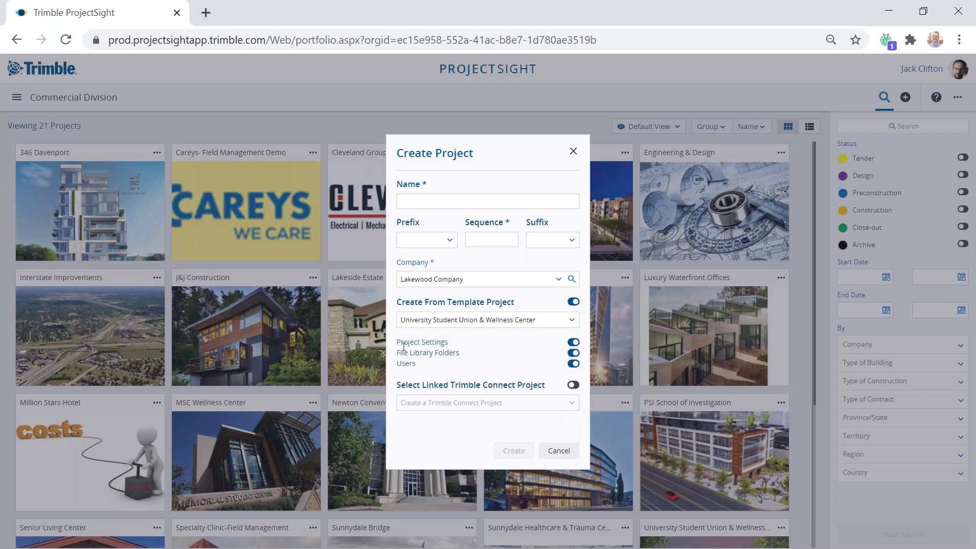
left_click_drag(397, 343, 451, 354)
left_click(398, 367)
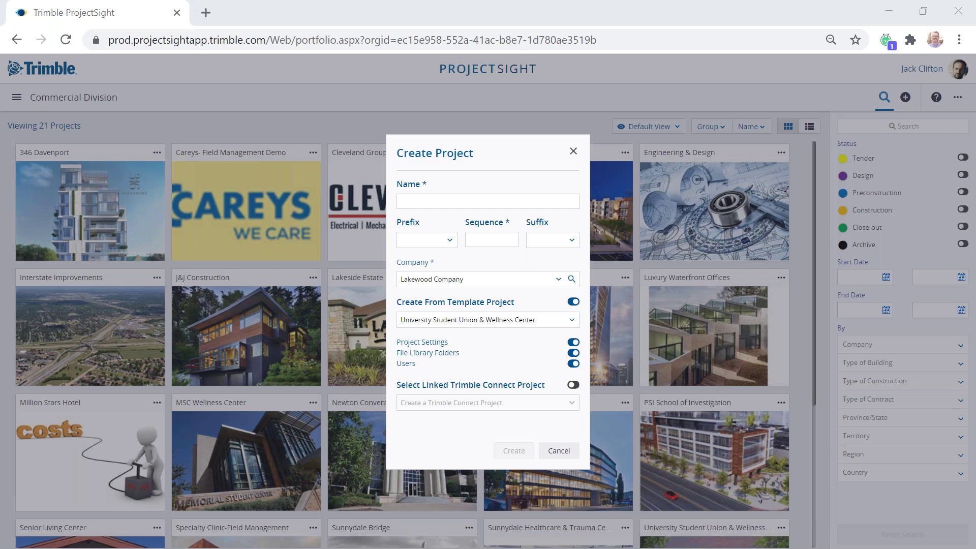
left_click(574, 151)
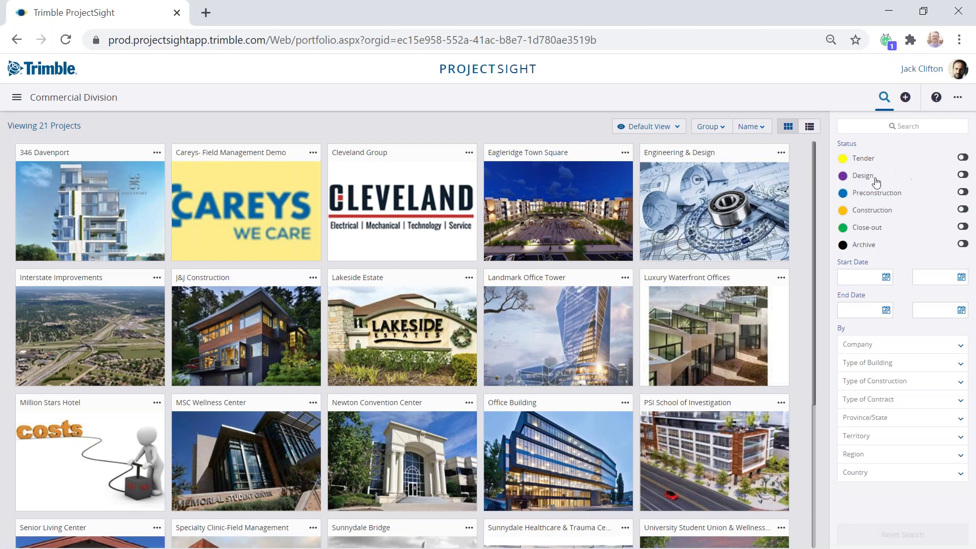